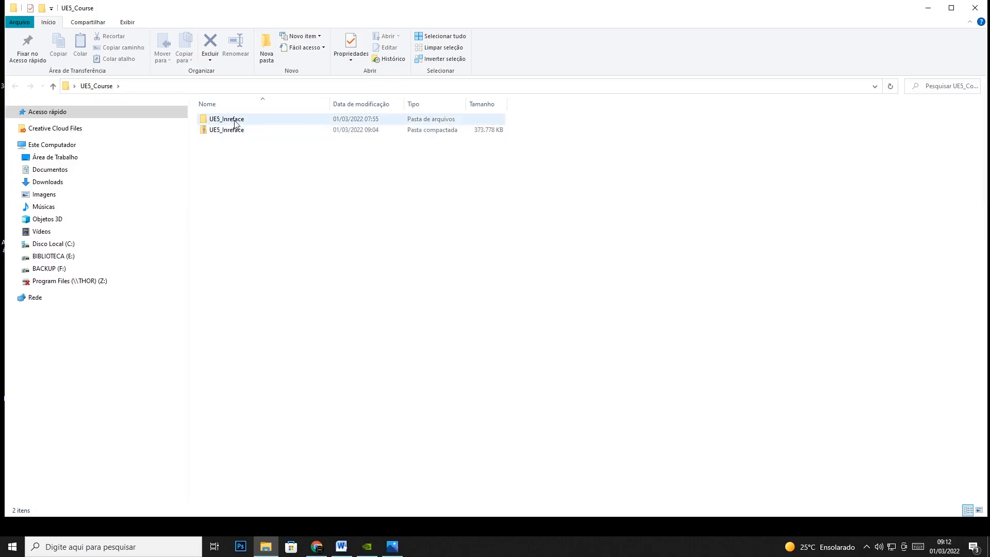
Open the UE5_Inreface project from its folder and switch the viewport to the Lit view mode.
{"action": "double_click", "coordinate": [235, 122]}
{"action": "double_click", "coordinate": [217, 186]}
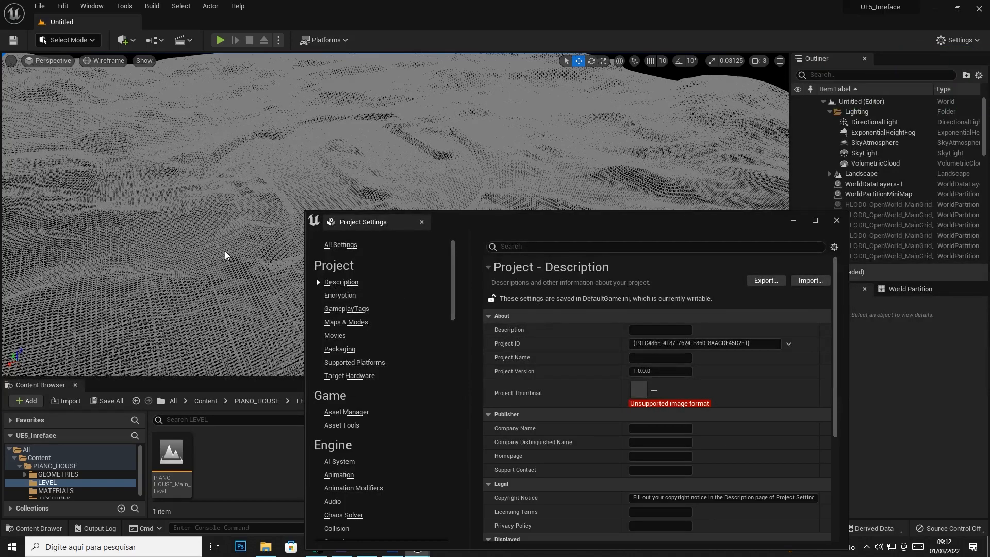
{"action": "left_click", "coordinate": [114, 61]}
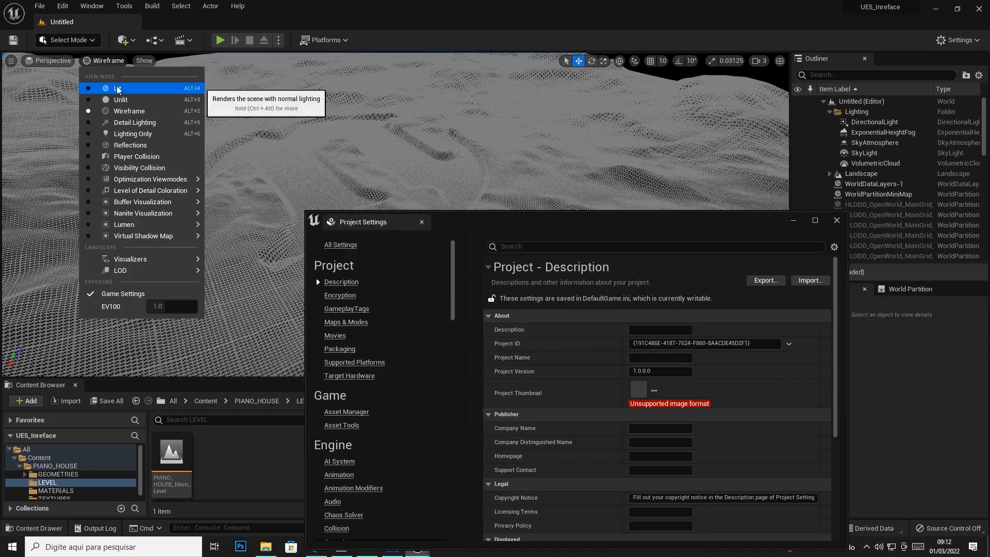
{"action": "left_click", "coordinate": [116, 85]}
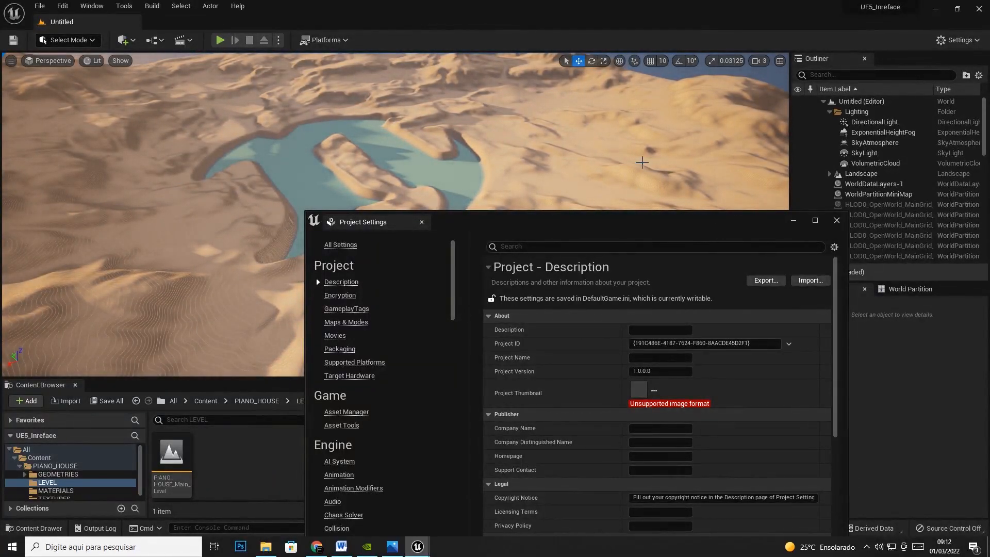
Open the project settings and review the default maps in the Maps & Modes section.
{"action": "left_click", "coordinate": [62, 6]}
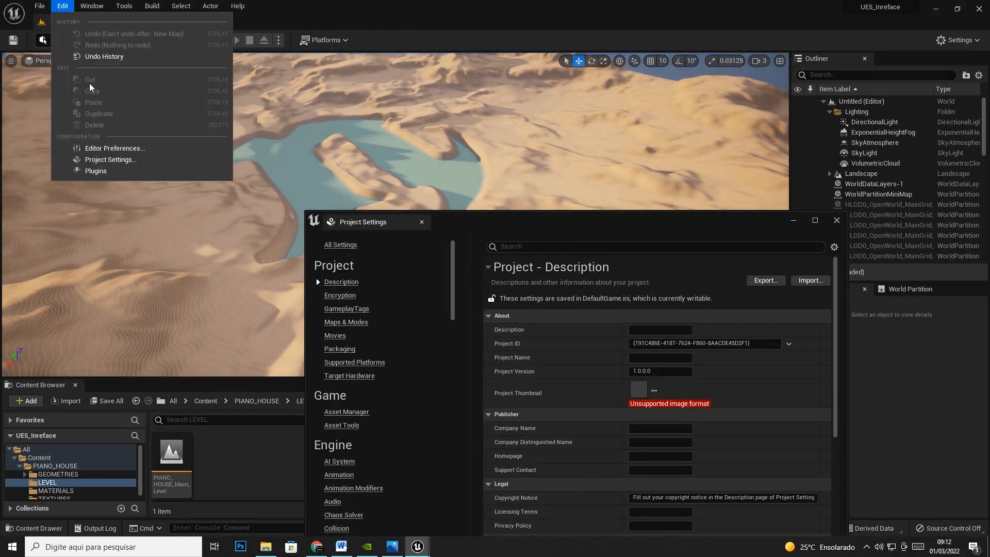
{"action": "left_click", "coordinate": [100, 161]}
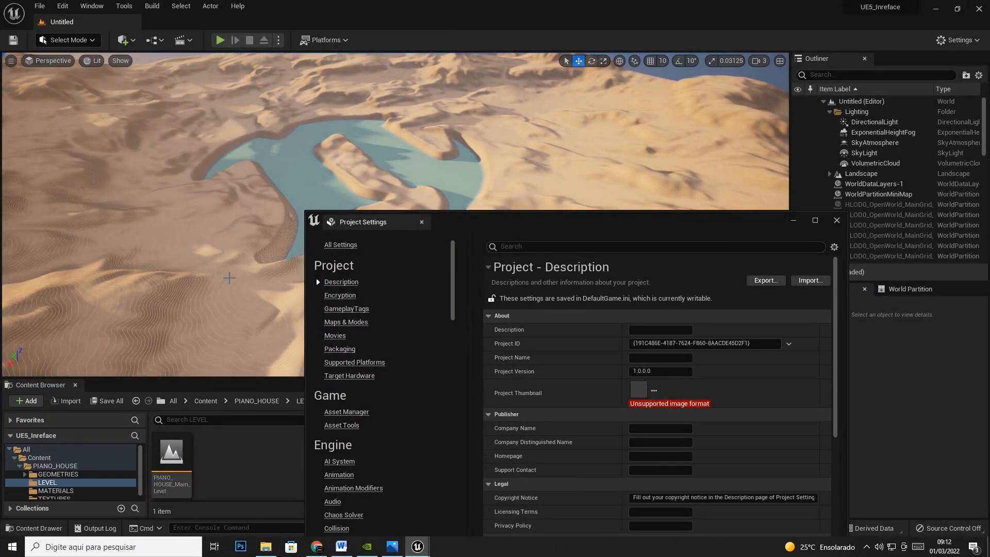
{"action": "left_click", "coordinate": [73, 7]}
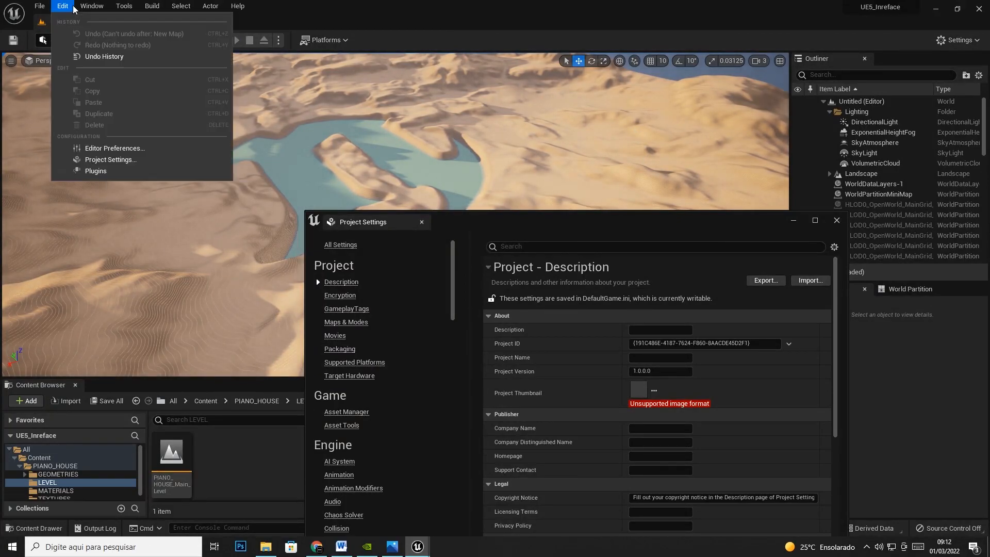
{"action": "left_click", "coordinate": [97, 159]}
{"action": "left_click", "coordinate": [63, 6]}
{"action": "left_click", "coordinate": [88, 159]}
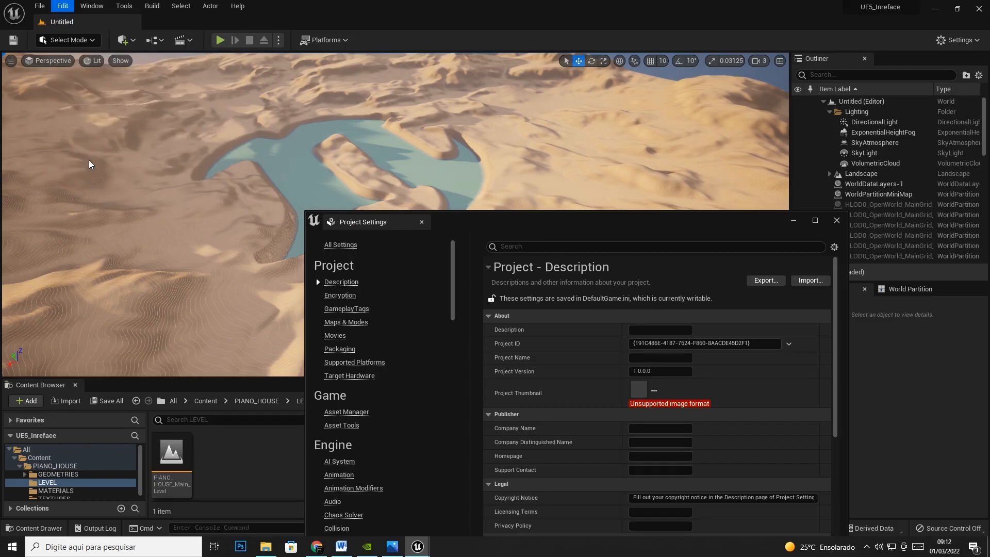
{"action": "left_click", "coordinate": [340, 322]}
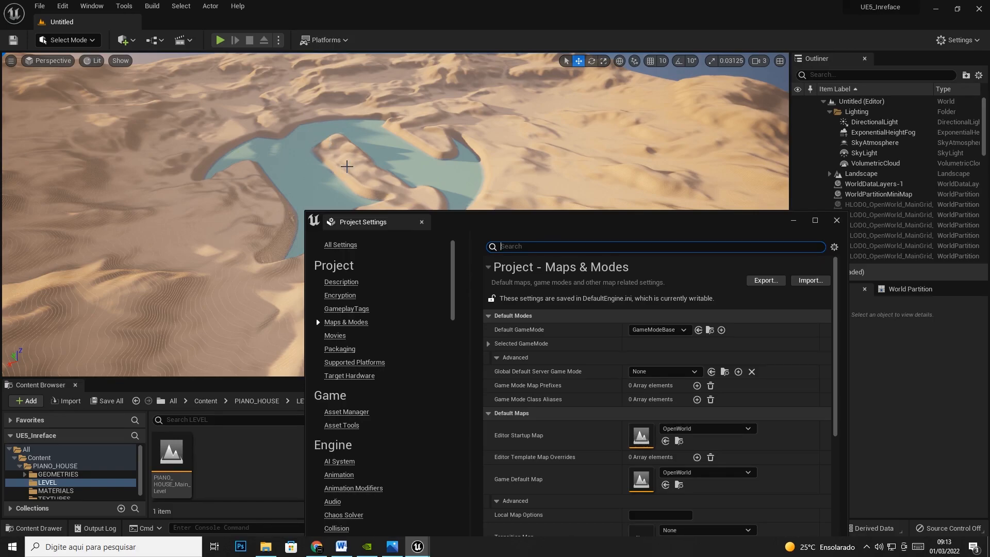
Open the PIANO_HOUSE_Main_Level map and close the project settings.
{"action": "double_click", "coordinate": [165, 453]}
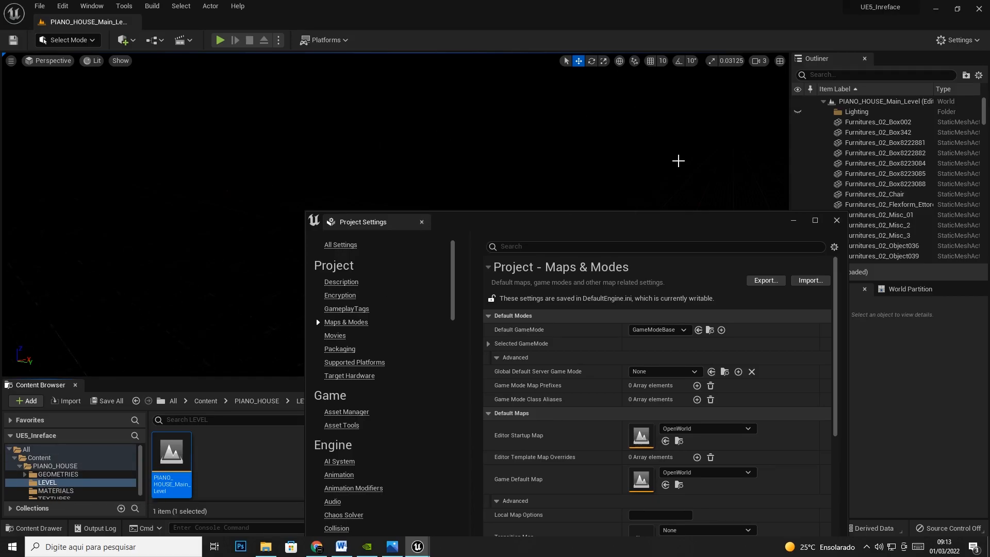
{"action": "left_click", "coordinate": [836, 220]}
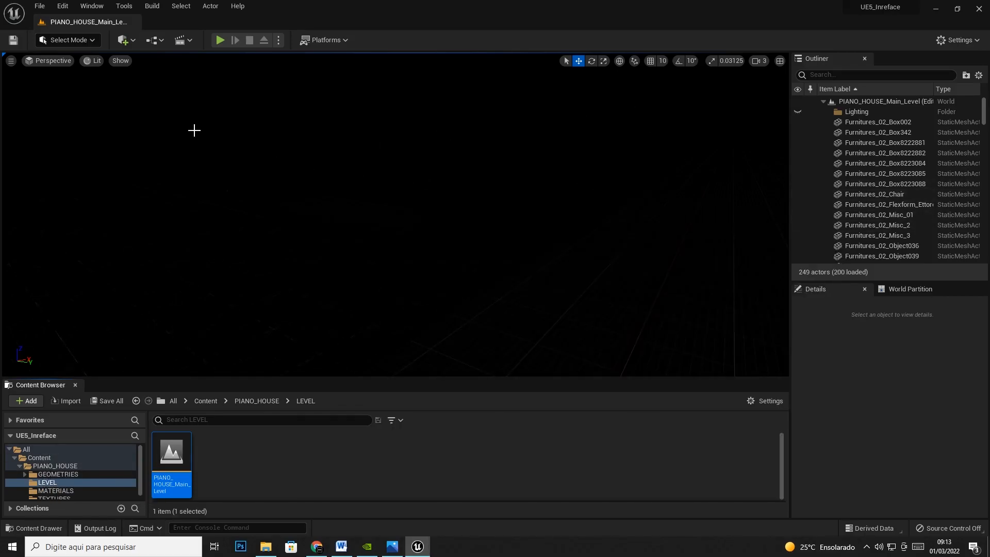
Inspect the house geometry in Wireframe view mode and return the viewport to Lit.
{"action": "left_click", "coordinate": [89, 61]}
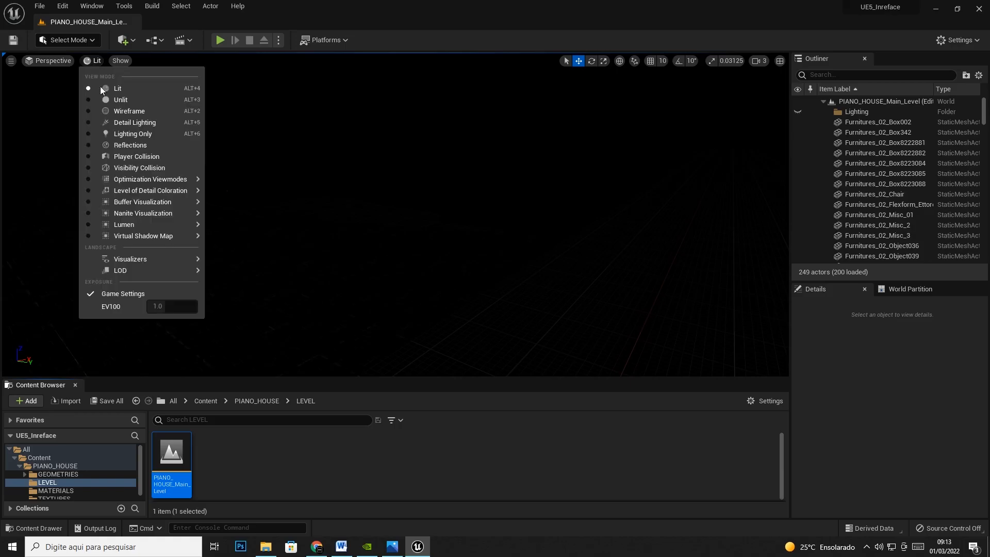
{"action": "left_click", "coordinate": [117, 113]}
{"action": "right_click_drag", "start_coordinate": [496, 191], "coordinate": [493, 216]}
{"action": "left_click", "coordinate": [108, 60]}
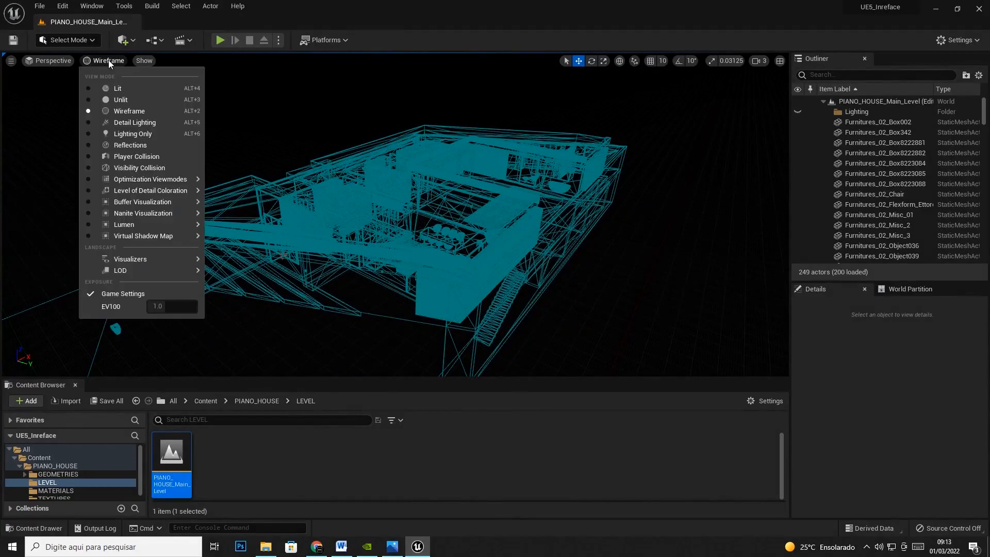
{"action": "left_click", "coordinate": [112, 86]}
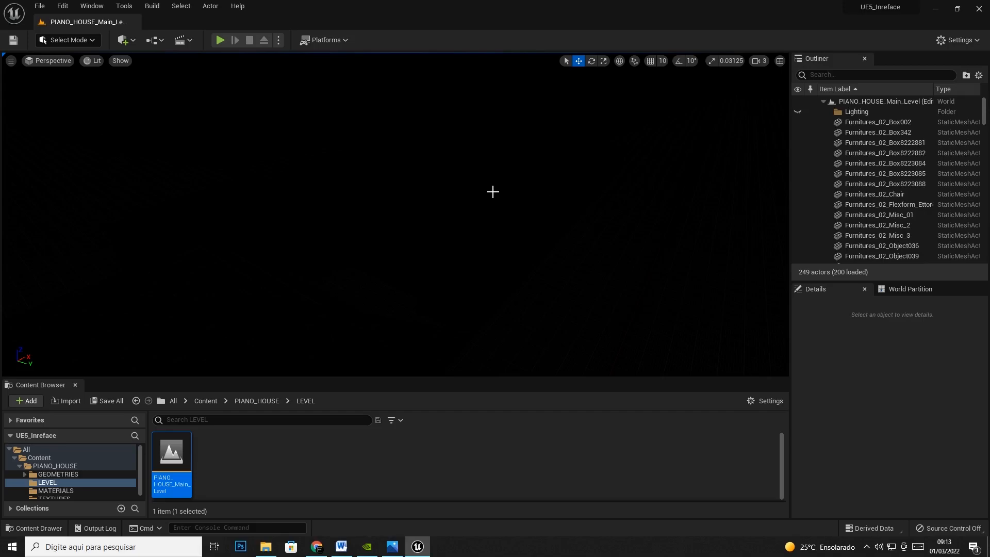
Try out a point light in the dark level.
{"action": "left_click", "coordinate": [130, 41]}
{"action": "mouse_move", "coordinate": [143, 138]}
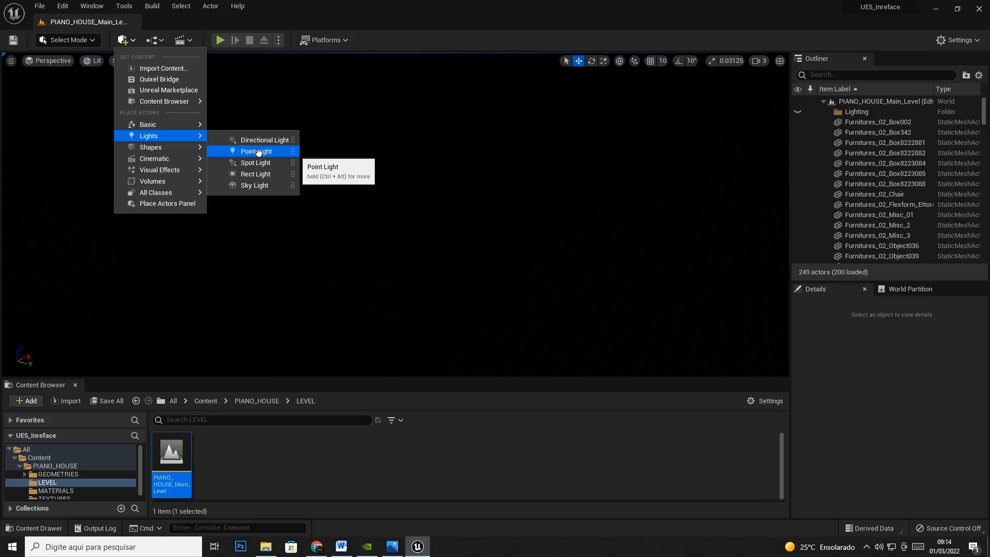
{"action": "left_click_drag", "start_coordinate": [258, 151], "coordinate": [138, 40]}
Try out a directional light on the house, rotate it to vary the light angle, and delete it.
{"action": "left_click", "coordinate": [134, 40]}
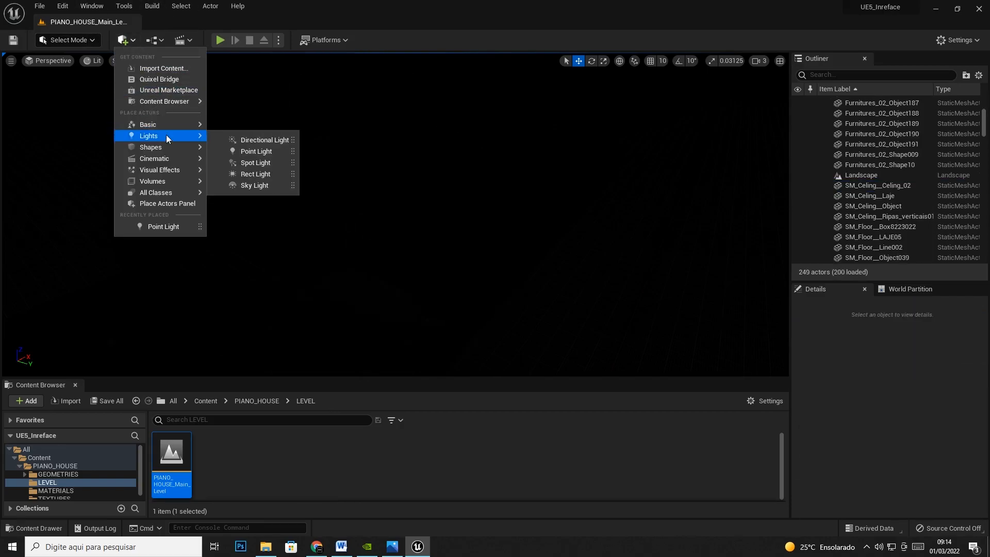
{"action": "left_click", "coordinate": [242, 140]}
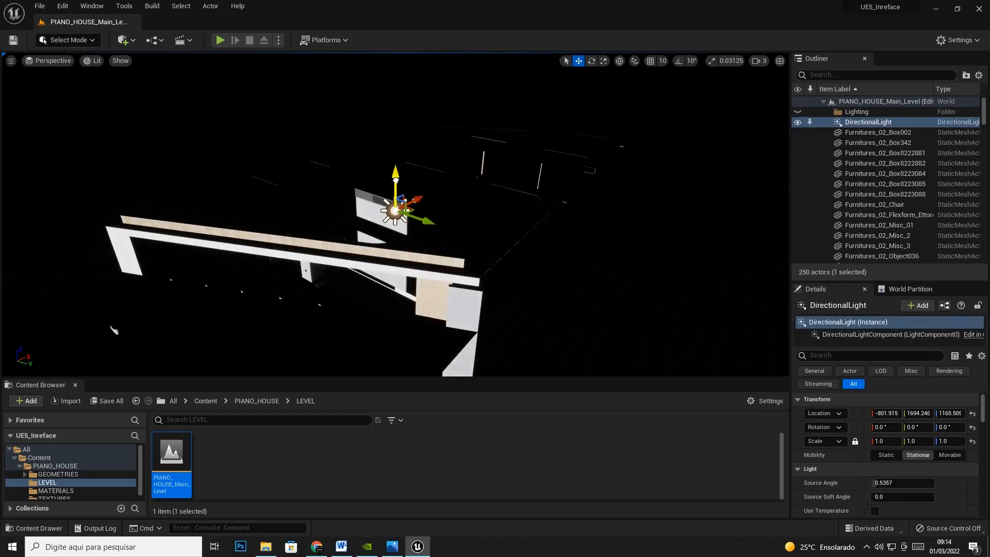
{"action": "left_click", "coordinate": [591, 61]}
{"action": "left_click_drag", "start_coordinate": [407, 187], "coordinate": [434, 163]}
{"action": "mouse_move", "coordinate": [362, 145]}
{"action": "left_mouse_down"}
{"action": "mouse_move", "coordinate": [366, 137]}
{"action": "mouse_move", "coordinate": [362, 156]}
{"action": "left_mouse_up"}
{"action": "key", "text": "Delete"}
Try out a spot light near the house, reposition it, and delete it.
{"action": "left_click", "coordinate": [123, 39]}
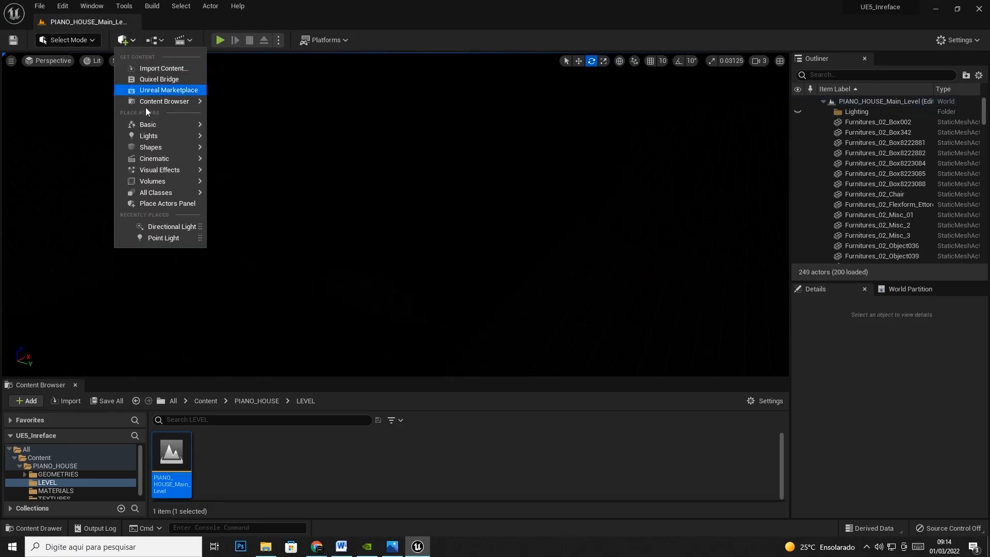
{"action": "mouse_move", "coordinate": [153, 135]}
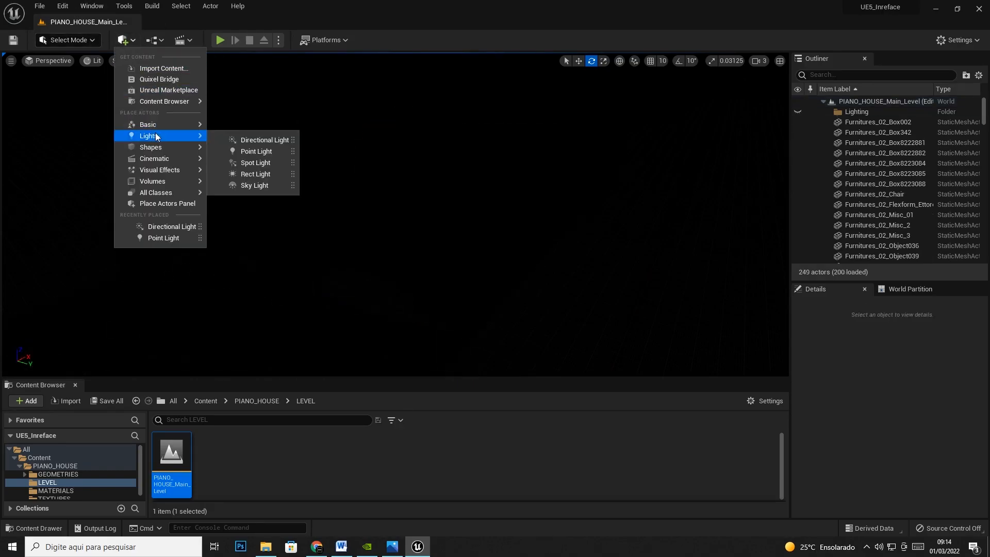
{"action": "left_click", "coordinate": [255, 162]}
{"action": "key", "text": "w"}
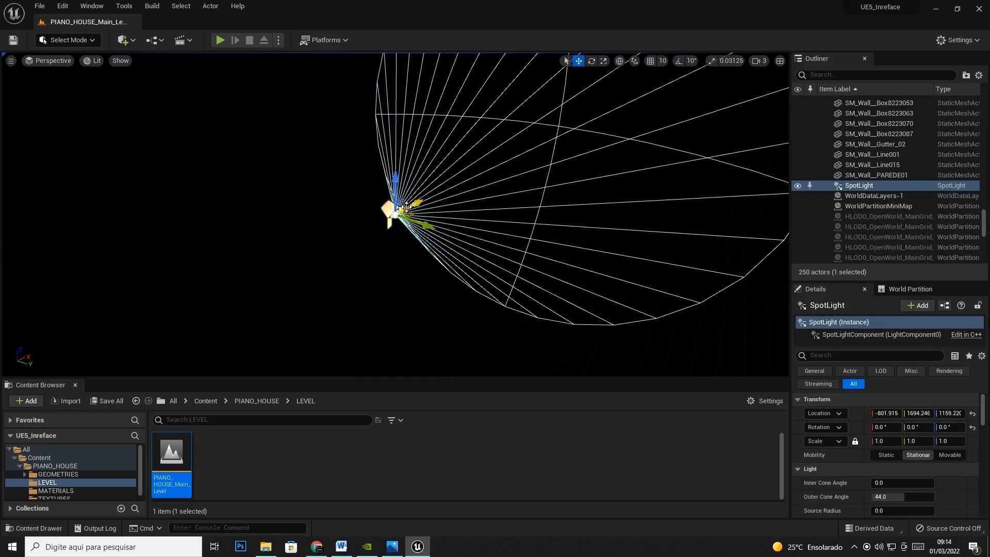
{"action": "left_click_drag", "start_coordinate": [405, 208], "coordinate": [386, 254]}
{"action": "left_click", "coordinate": [592, 60]}
{"action": "key", "text": "Delete"}
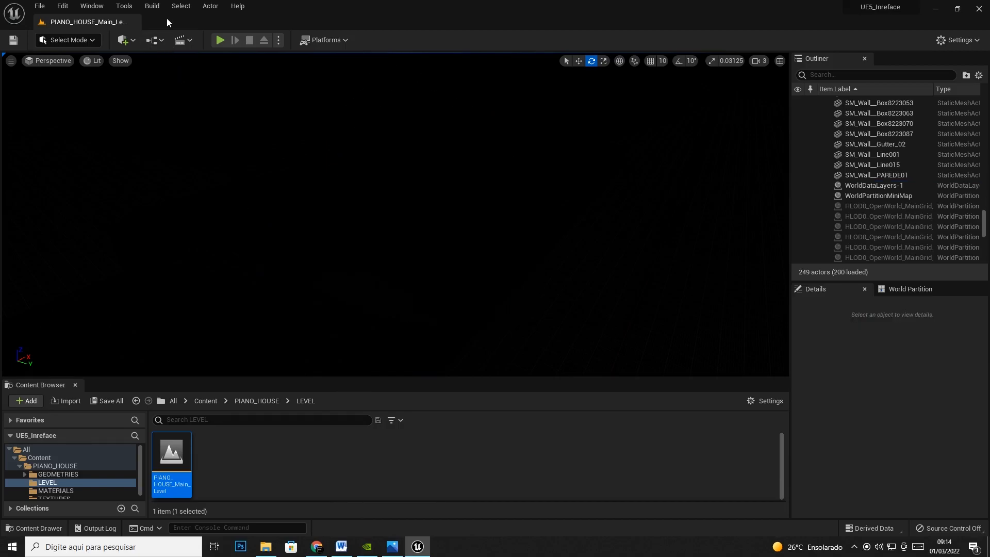
Try out a rect light on the floor by the house, rotate it to test its beam, and delete it.
{"action": "left_click", "coordinate": [132, 41]}
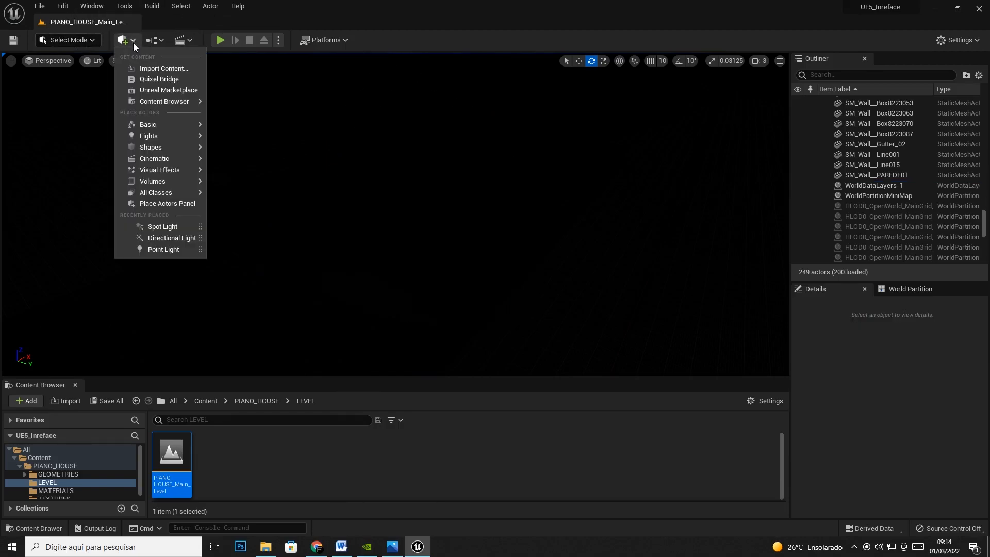
{"action": "mouse_move", "coordinate": [168, 139]}
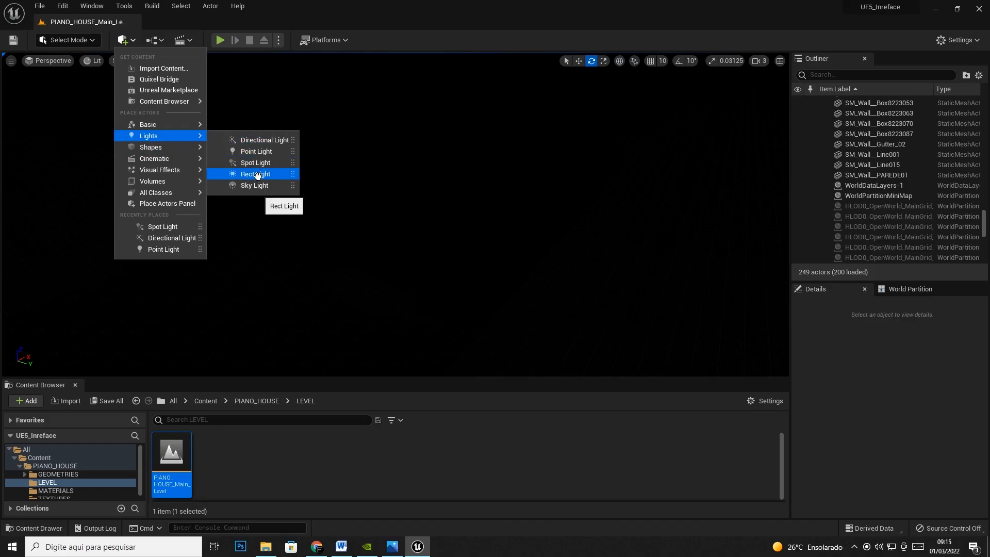
{"action": "left_click_drag", "start_coordinate": [257, 175], "coordinate": [363, 242]}
{"action": "left_click_drag", "start_coordinate": [351, 290], "coordinate": [302, 334]}
{"action": "left_click_drag", "start_coordinate": [261, 301], "coordinate": [281, 274]}
{"action": "right_click_drag", "start_coordinate": [286, 352], "coordinate": [281, 358]}
{"action": "key", "text": "f"}
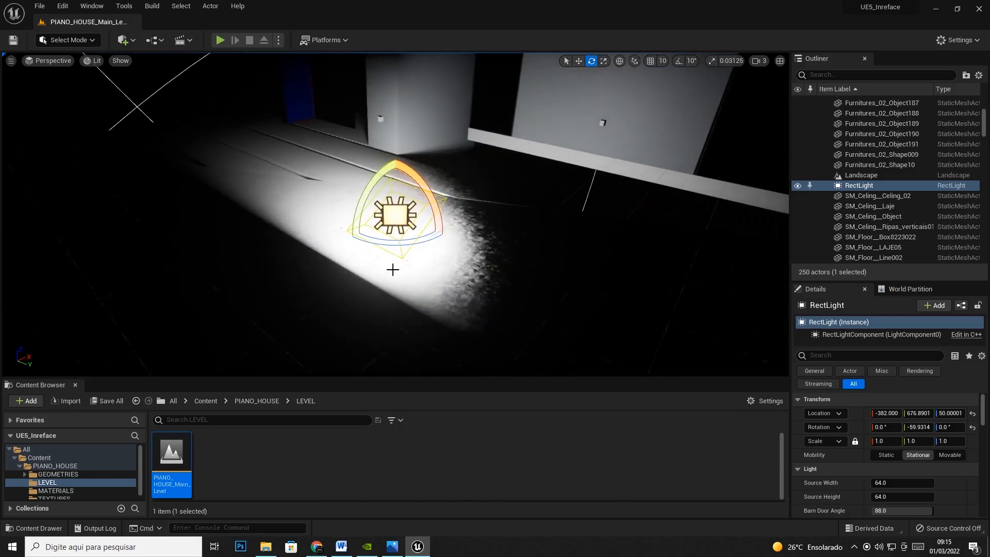
{"action": "left_click_drag", "start_coordinate": [358, 194], "coordinate": [427, 169]}
{"action": "key", "text": "Delete"}
Place a directional light in front of the house and raise it above the roof to a height of about 888.
{"action": "left_click", "coordinate": [123, 40]}
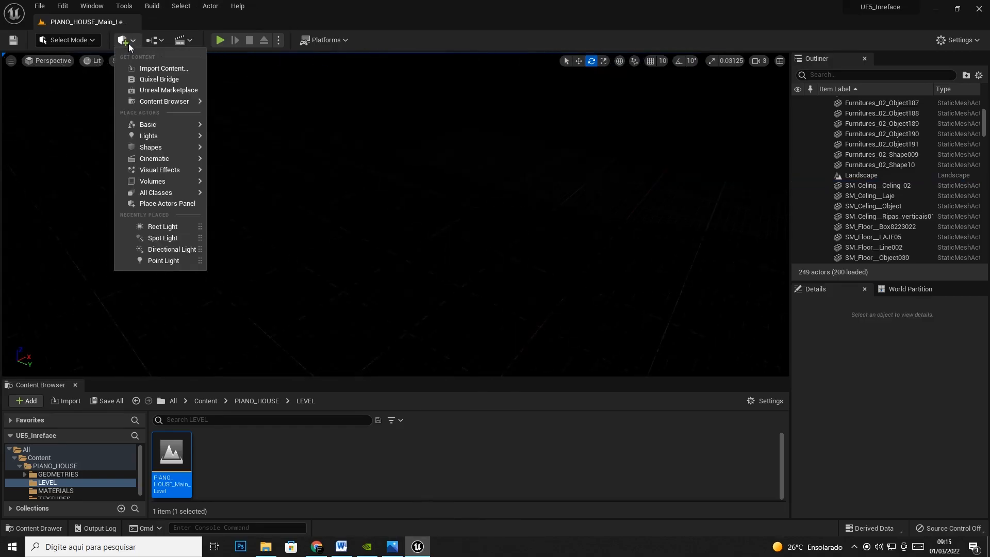
{"action": "mouse_move", "coordinate": [154, 139]}
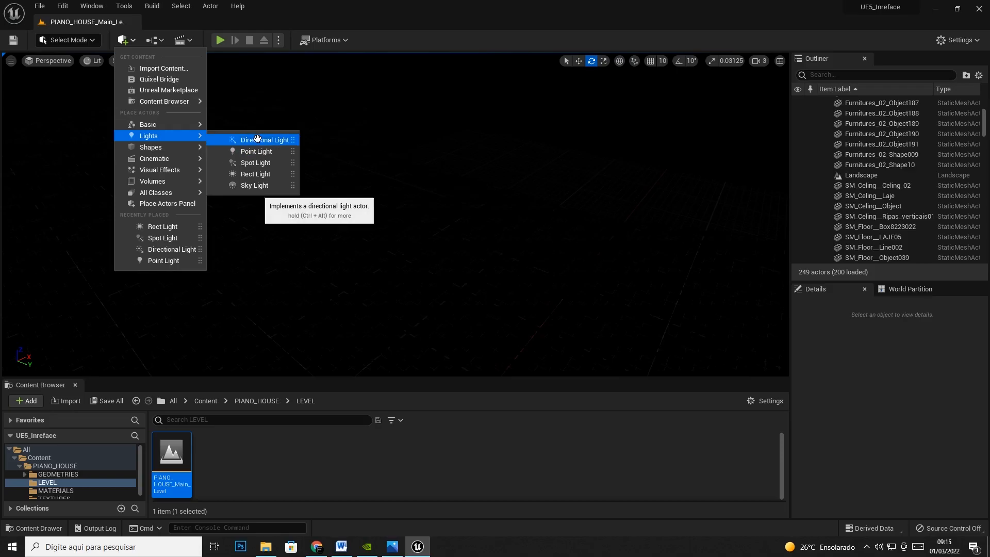
{"action": "left_click_drag", "start_coordinate": [258, 138], "coordinate": [353, 197]}
{"action": "left_click", "coordinate": [342, 205]}
{"action": "key", "text": "s"}
{"action": "right_click_drag", "start_coordinate": [343, 205], "coordinate": [347, 171]}
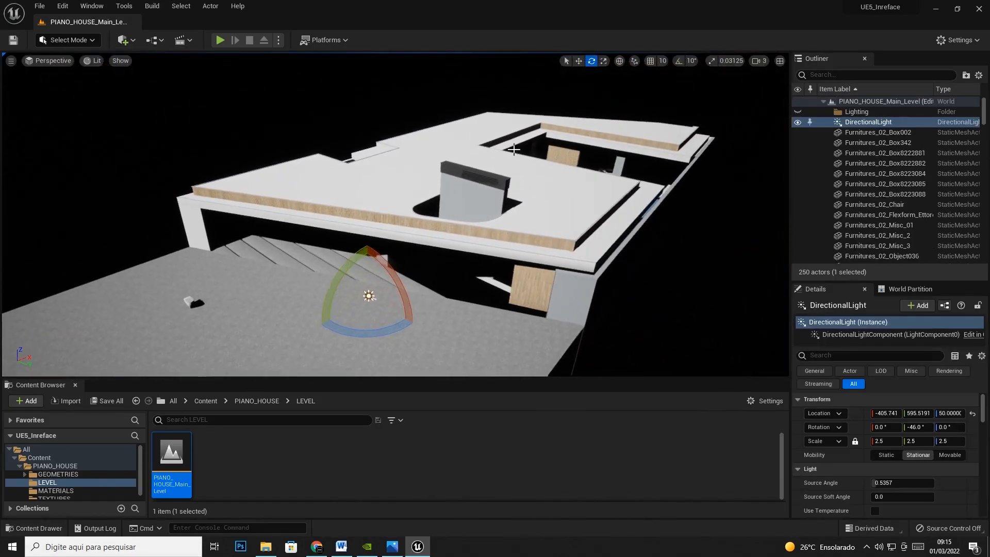
{"action": "left_click", "coordinate": [579, 60]}
{"action": "left_click_drag", "start_coordinate": [365, 279], "coordinate": [368, 138]}
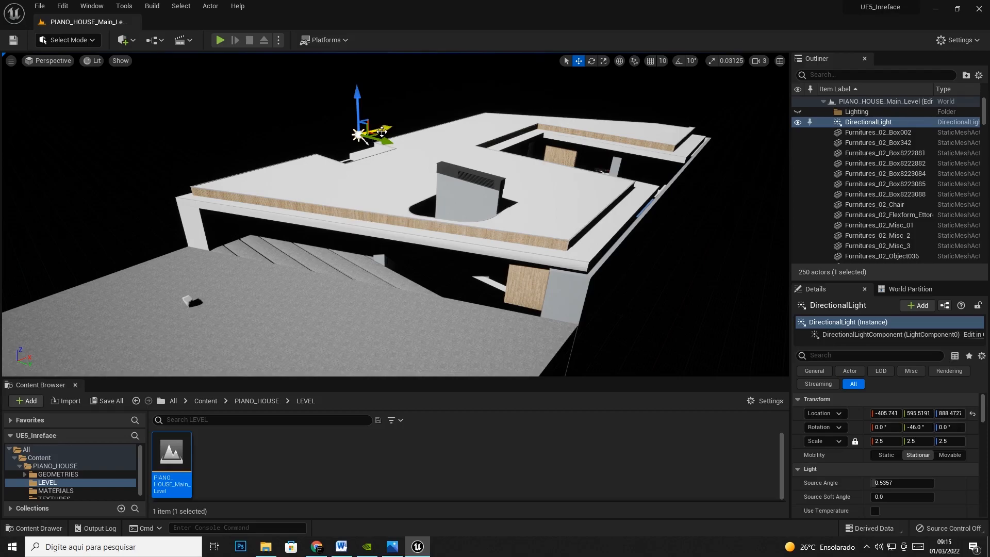
Add a sky light above the house roof and reselect the directional light.
{"action": "left_click", "coordinate": [124, 41]}
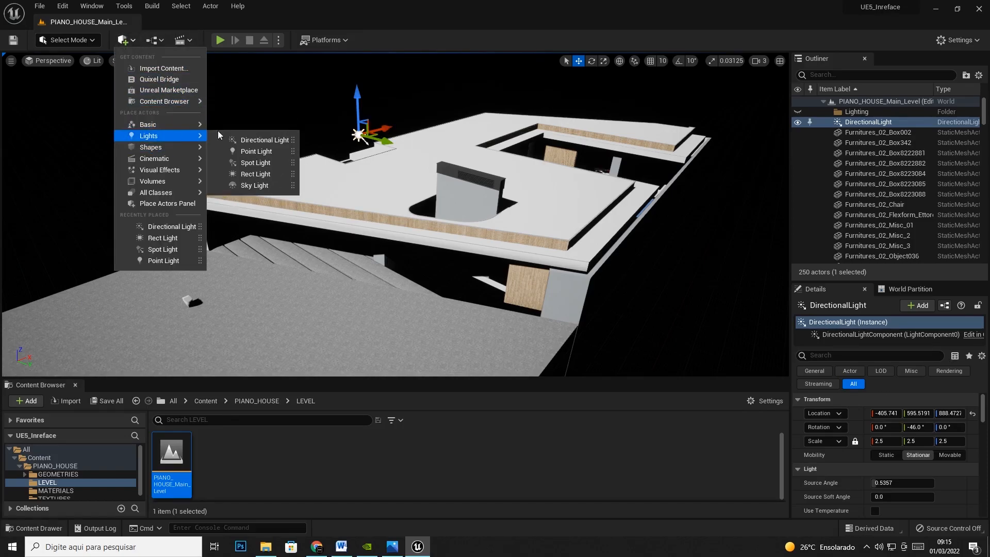
{"action": "left_click_drag", "start_coordinate": [253, 182], "coordinate": [416, 132]}
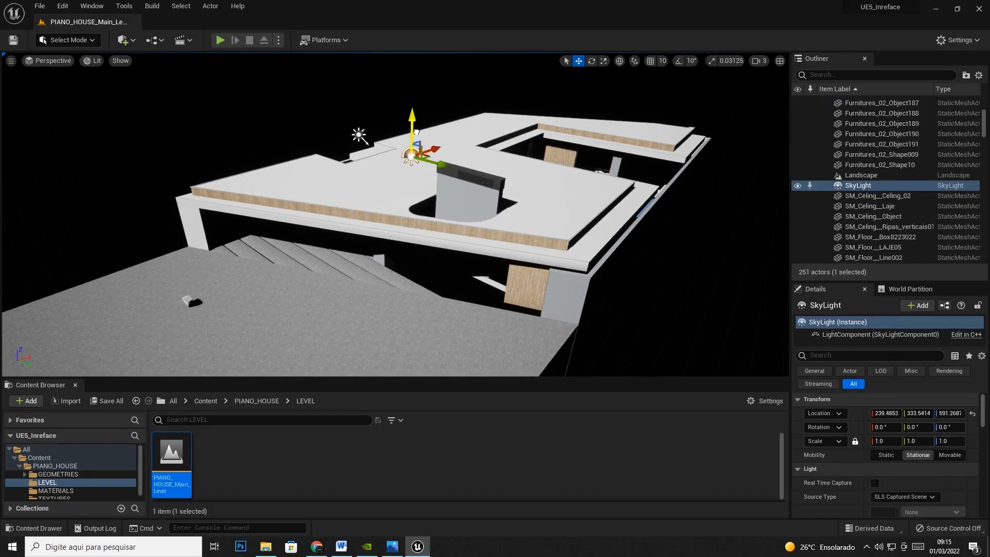
{"action": "left_click", "coordinate": [358, 135]}
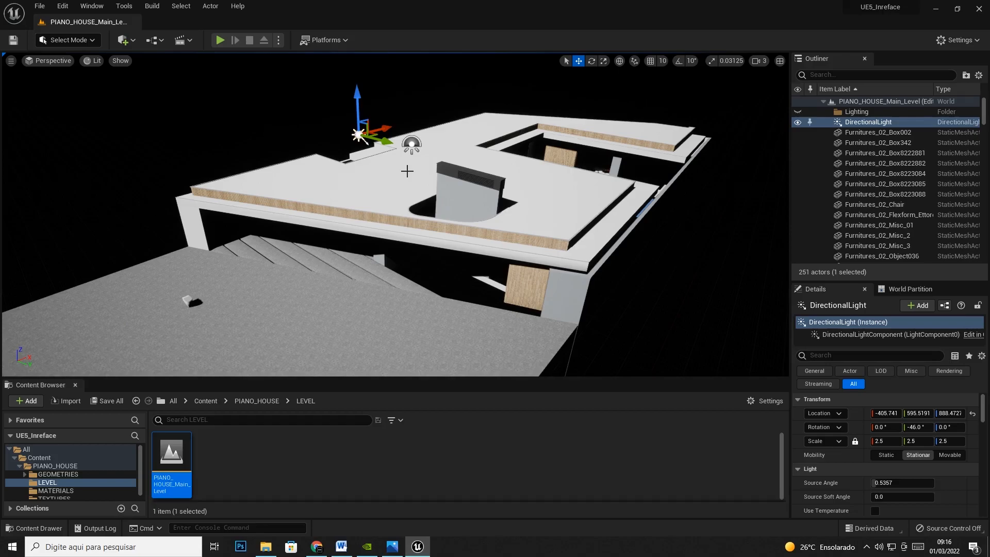
{"action": "left_click", "coordinate": [316, 547]}
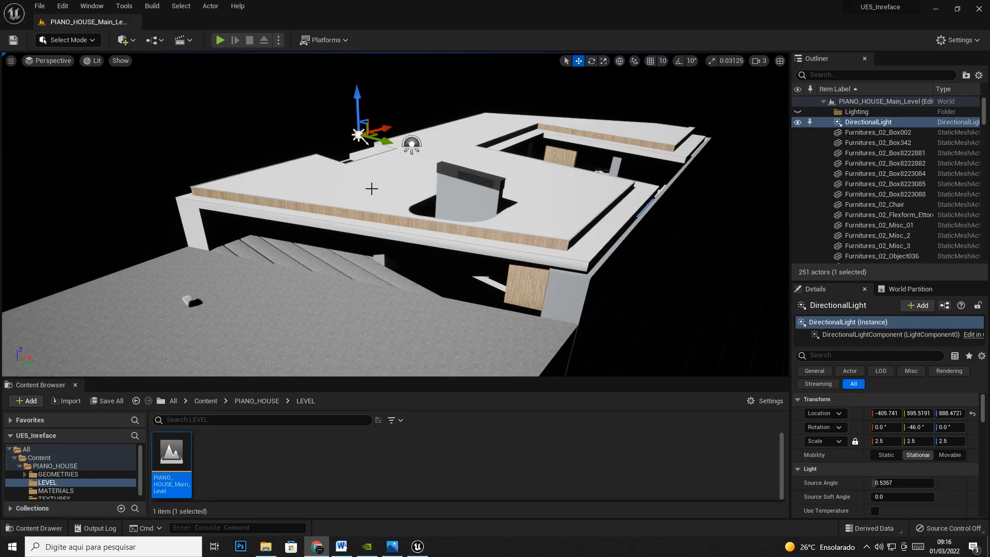
{"action": "left_click", "coordinate": [128, 44]}
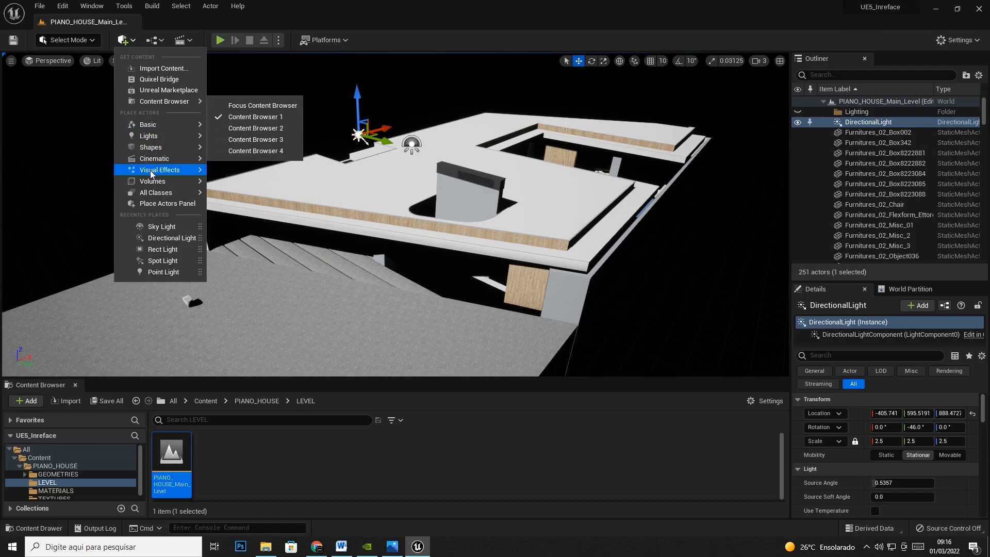
{"action": "mouse_move", "coordinate": [153, 174]}
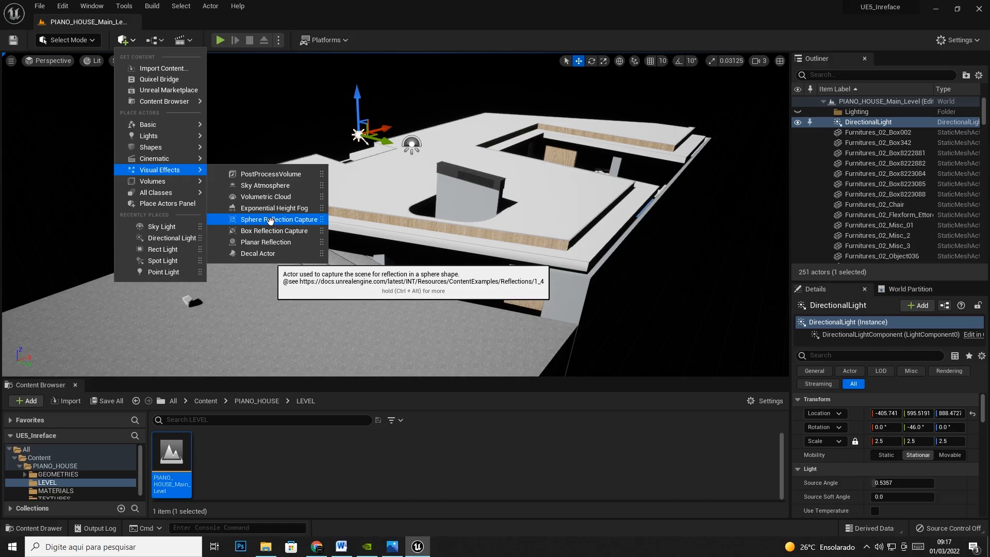
Open the project's Rendering settings and review the available methods under Reflections.
{"action": "left_click", "coordinate": [62, 5]}
{"action": "left_click", "coordinate": [117, 165]}
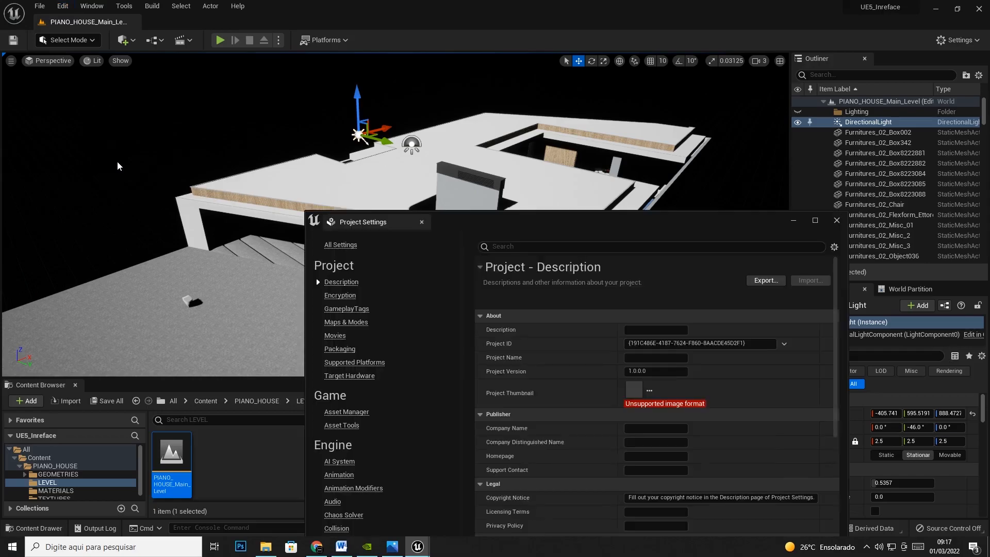
{"action": "scroll", "coordinate": [374, 427], "scroll_direction": "down", "scroll_amount": 4}
{"action": "scroll", "coordinate": [375, 428], "scroll_direction": "down", "scroll_amount": 3}
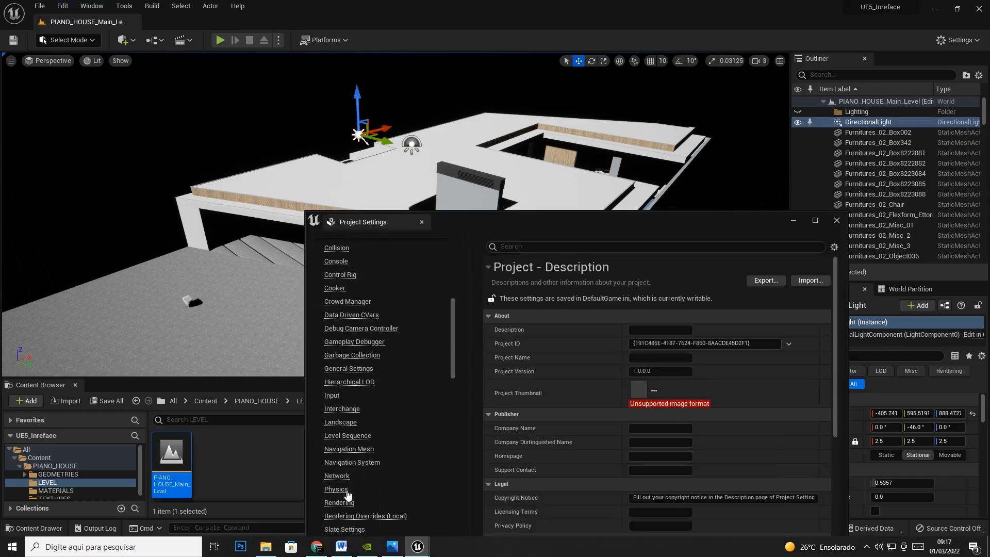
{"action": "left_click", "coordinate": [339, 502]}
{"action": "scroll", "coordinate": [604, 376], "scroll_direction": "down", "scroll_amount": 5}
{"action": "scroll", "coordinate": [603, 377], "scroll_direction": "down", "scroll_amount": 10}
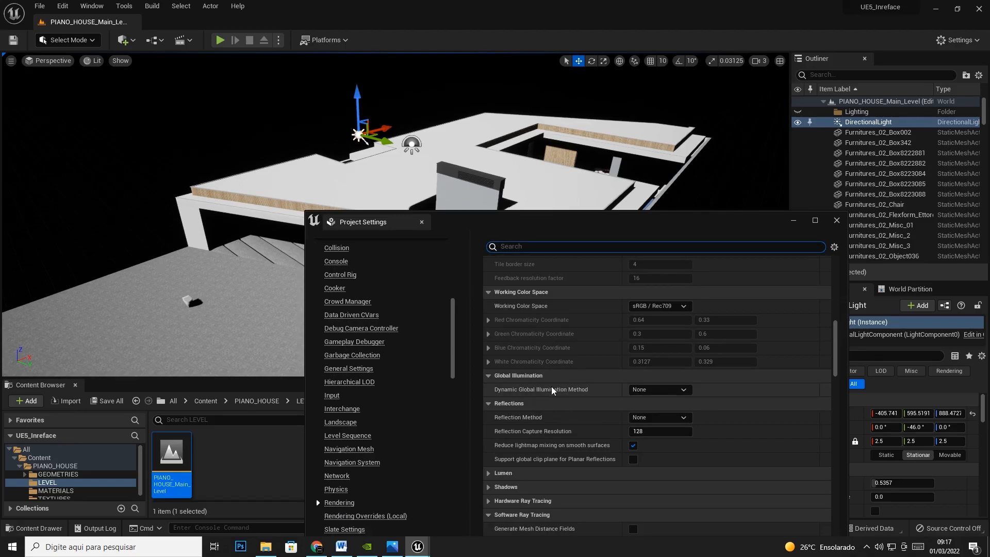
{"action": "left_click", "coordinate": [647, 418]}
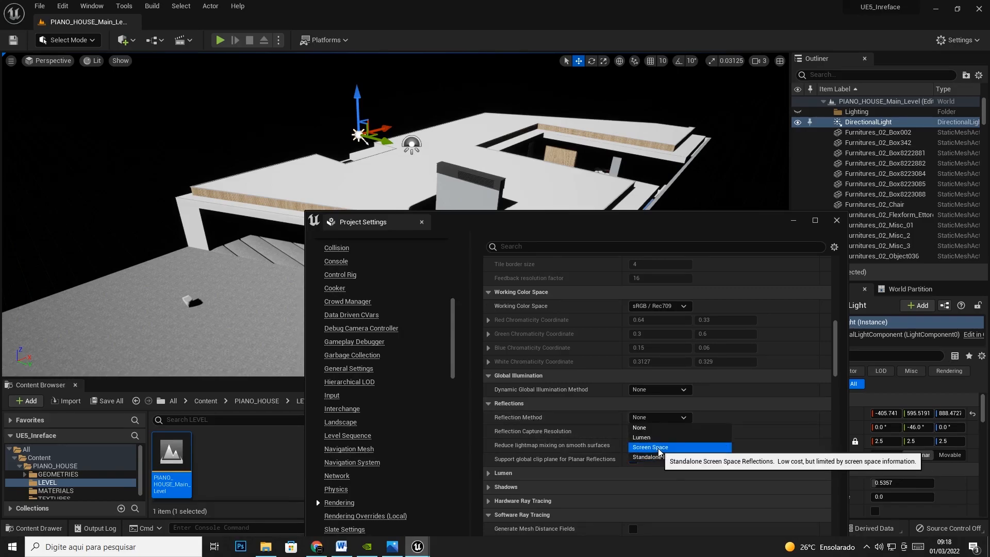
Add a Sky Atmosphere actor to the level and raise it above the house roof to a height of about 1045.
{"action": "left_click", "coordinate": [127, 43]}
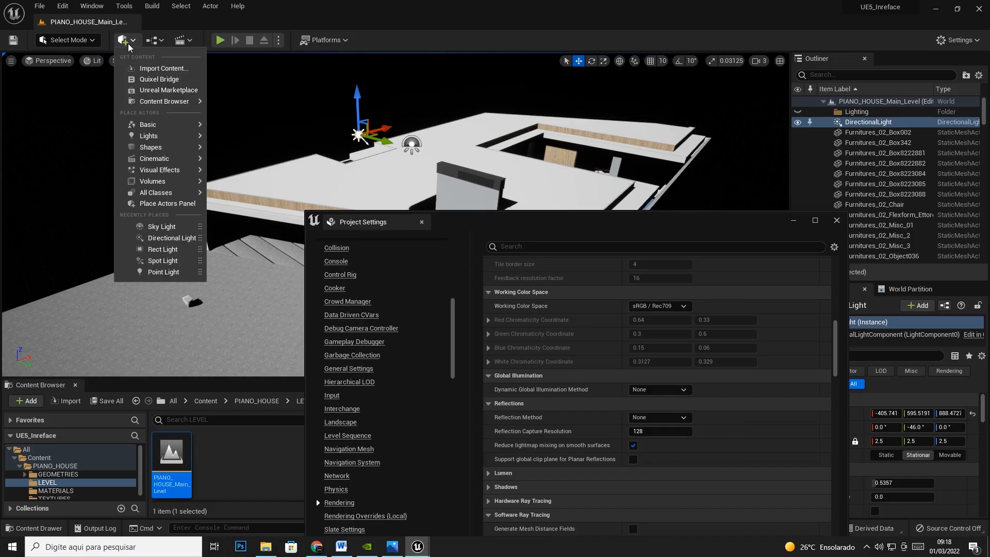
{"action": "mouse_move", "coordinate": [161, 170]}
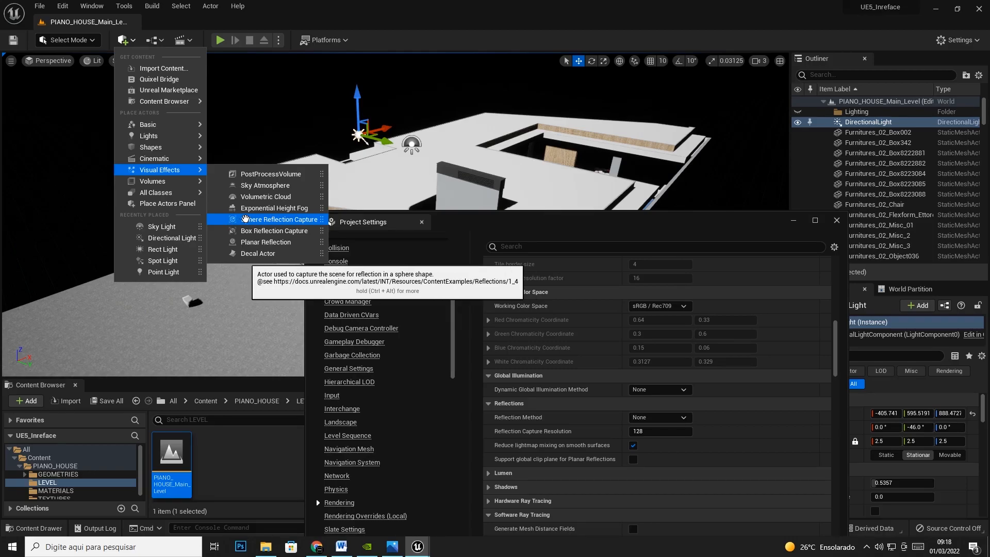
{"action": "mouse_move", "coordinate": [145, 191]}
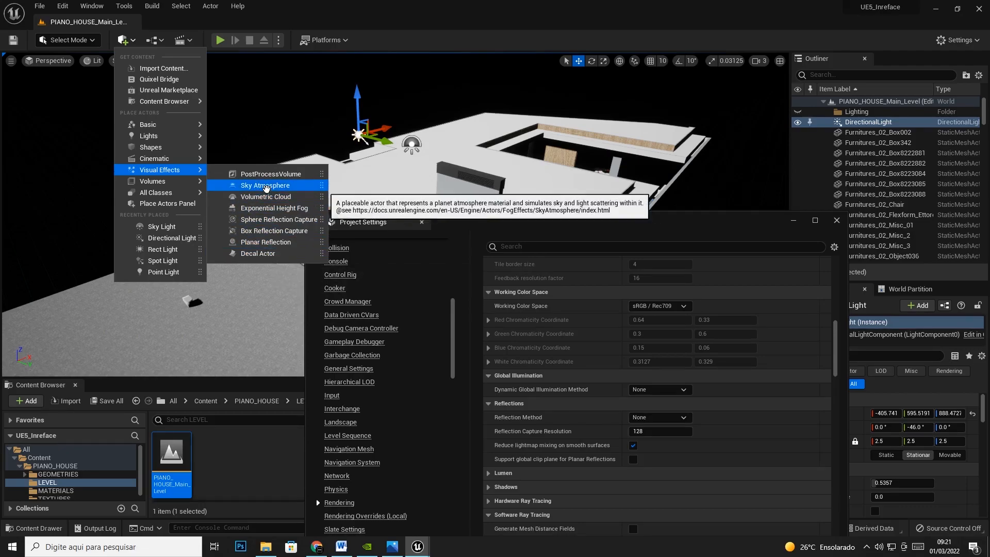
{"action": "left_click", "coordinate": [266, 186]}
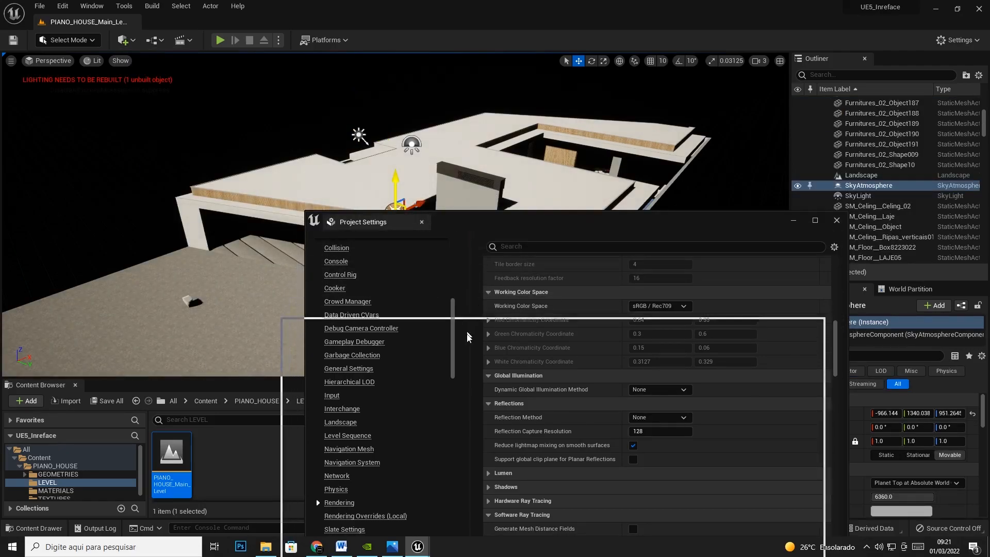
{"action": "left_click_drag", "start_coordinate": [467, 336], "coordinate": [467, 337]}
{"action": "left_click_drag", "start_coordinate": [395, 174], "coordinate": [395, 138]}
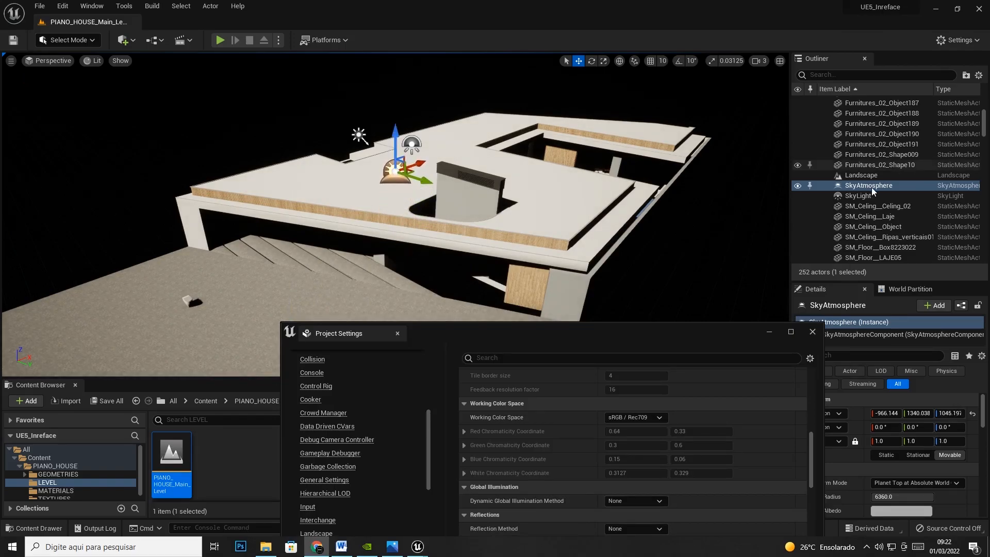
Select the directional light, close the project settings, and give its details more vertical room.
{"action": "left_click", "coordinate": [862, 196]}
{"action": "left_click", "coordinate": [862, 196]}
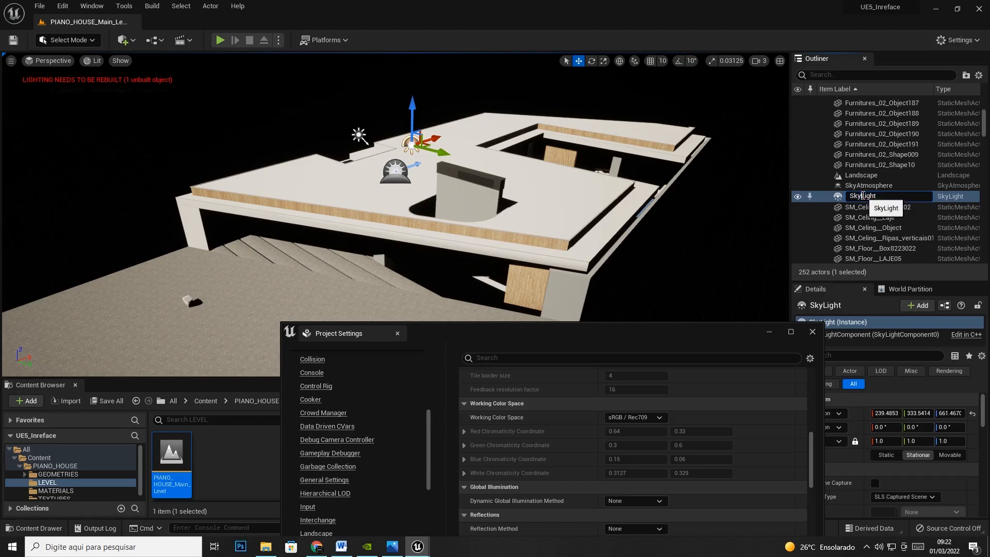
{"action": "left_click", "coordinate": [870, 185]}
{"action": "left_click_drag", "start_coordinate": [983, 124], "coordinate": [987, 89]}
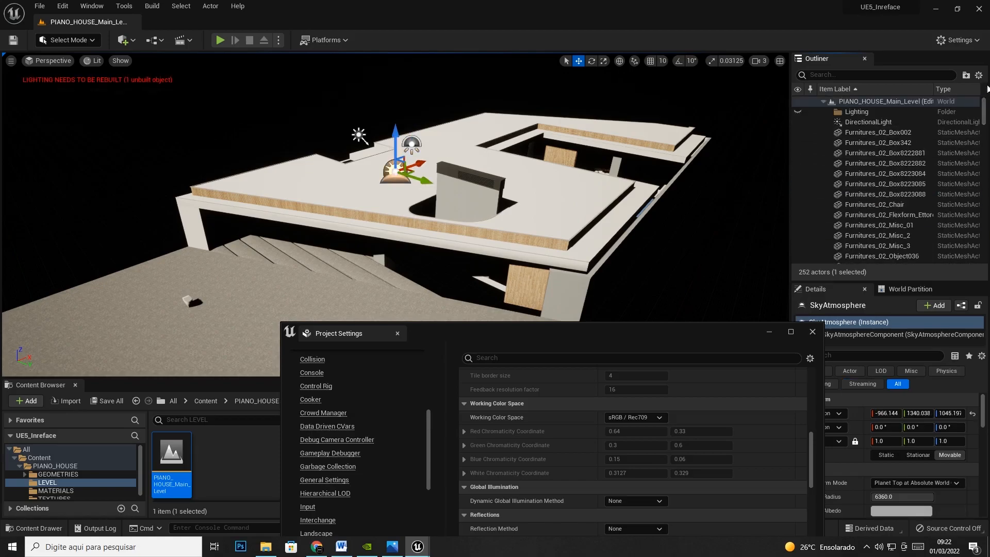
{"action": "left_click", "coordinate": [875, 122]}
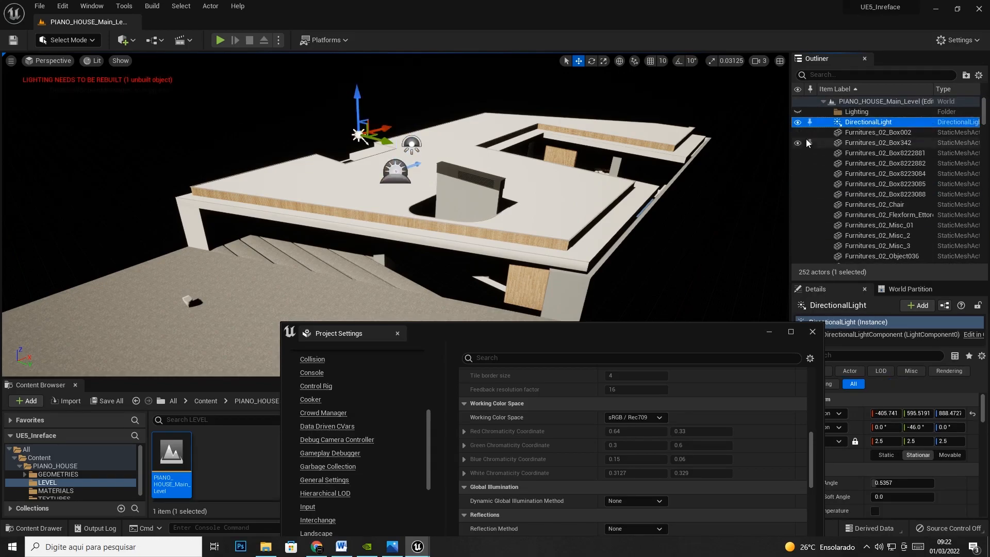
{"action": "left_click", "coordinate": [812, 332]}
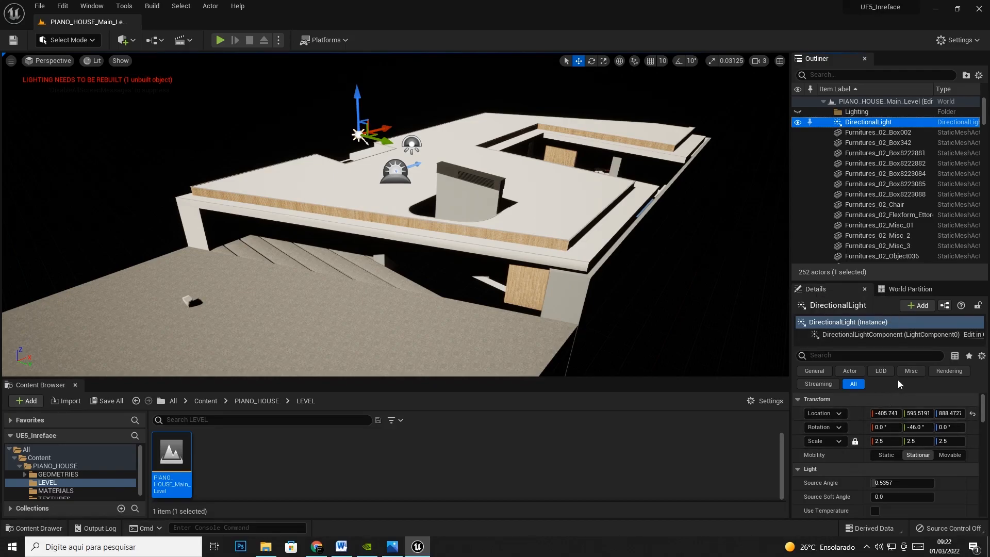
{"action": "left_click_drag", "start_coordinate": [869, 281], "coordinate": [853, 209]}
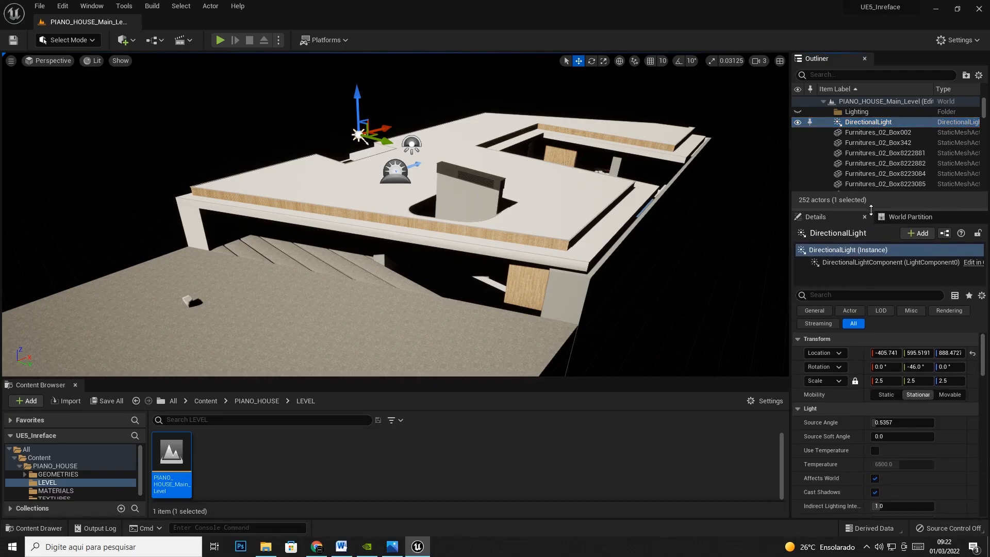
{"action": "left_click", "coordinate": [835, 250]}
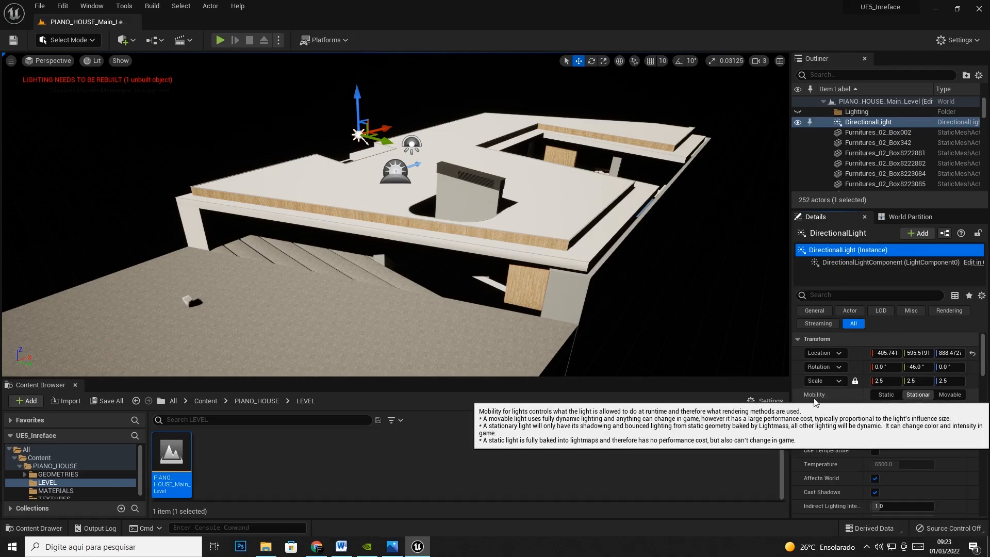
Compare the directional light's Static, Stationary and Movable mobility options and leave it set to Movable.
{"action": "left_click", "coordinate": [956, 395]}
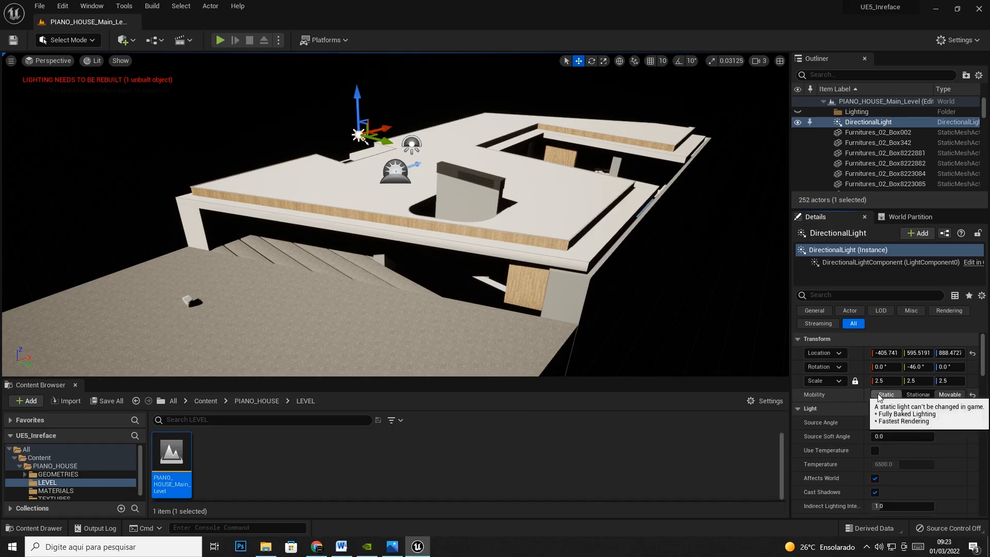
{"action": "left_click", "coordinate": [917, 397]}
{"action": "left_click", "coordinate": [886, 395]}
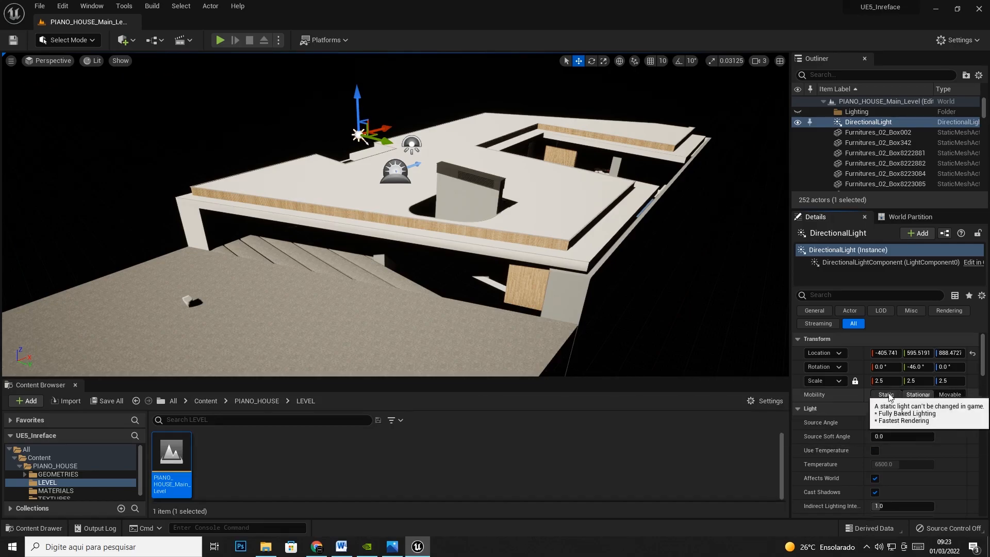
{"action": "left_click", "coordinate": [917, 395]}
{"action": "left_click", "coordinate": [950, 397]}
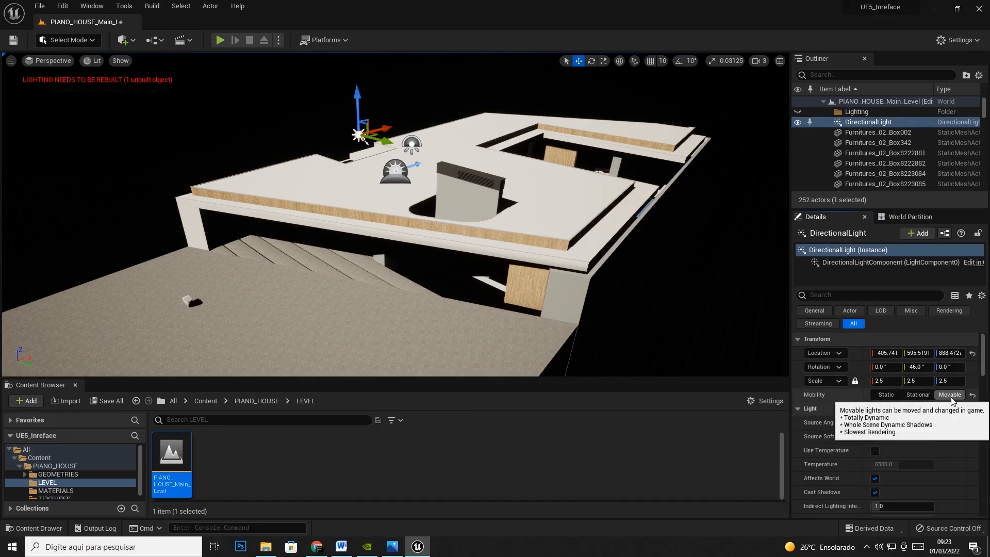
{"action": "left_click", "coordinate": [886, 395]}
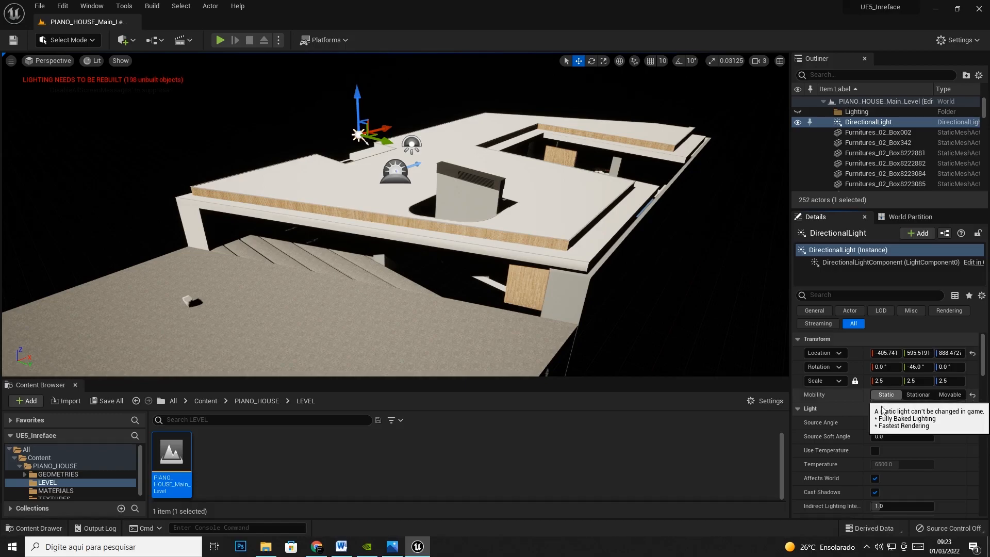
{"action": "mouse_move", "coordinate": [819, 394]}
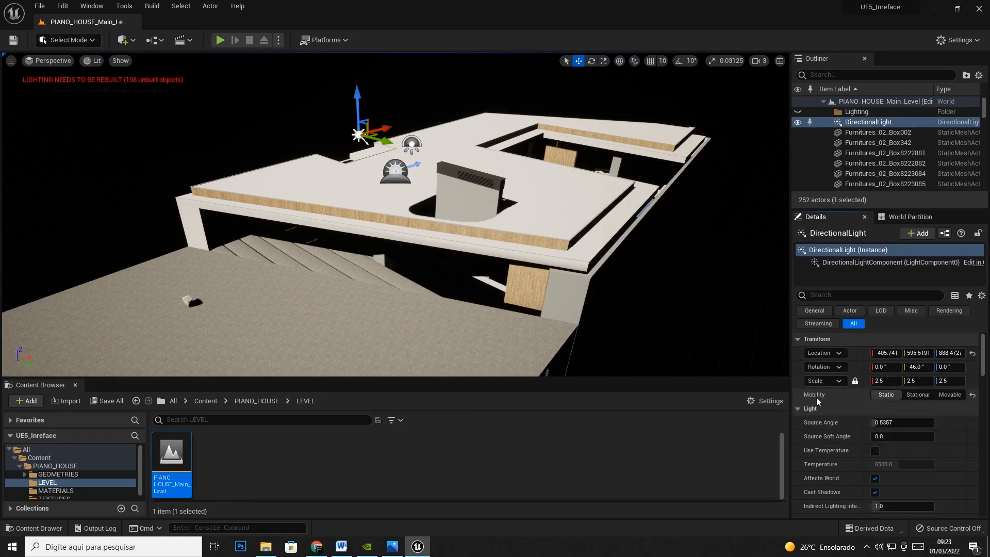
{"action": "left_click", "coordinate": [917, 396]}
{"action": "left_click", "coordinate": [954, 395]}
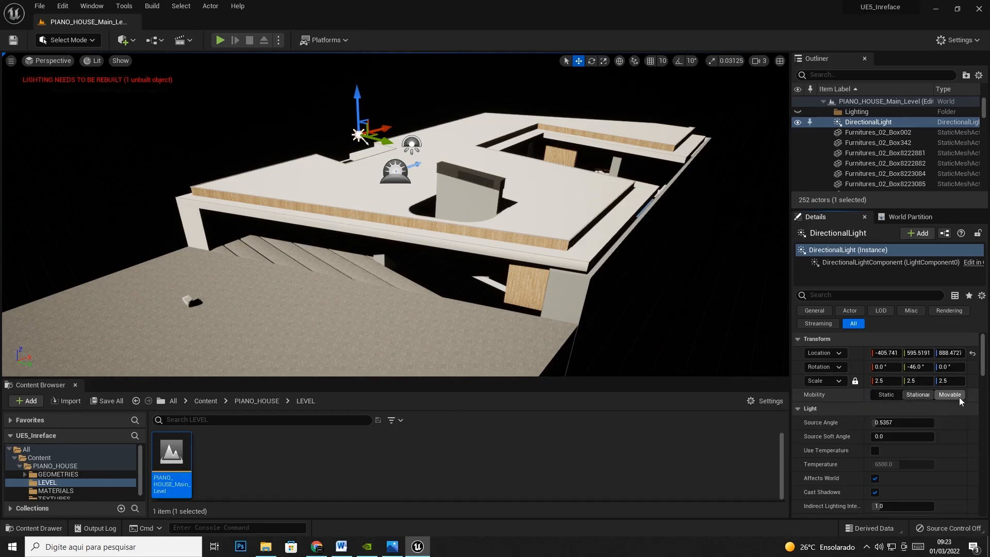
Select the sky light, try its mobility options including Movable, and leave it set to Stationary.
{"action": "scroll", "coordinate": [875, 163], "scroll_direction": "down", "scroll_amount": 5}
{"action": "scroll", "coordinate": [875, 164], "scroll_direction": "down", "scroll_amount": 10}
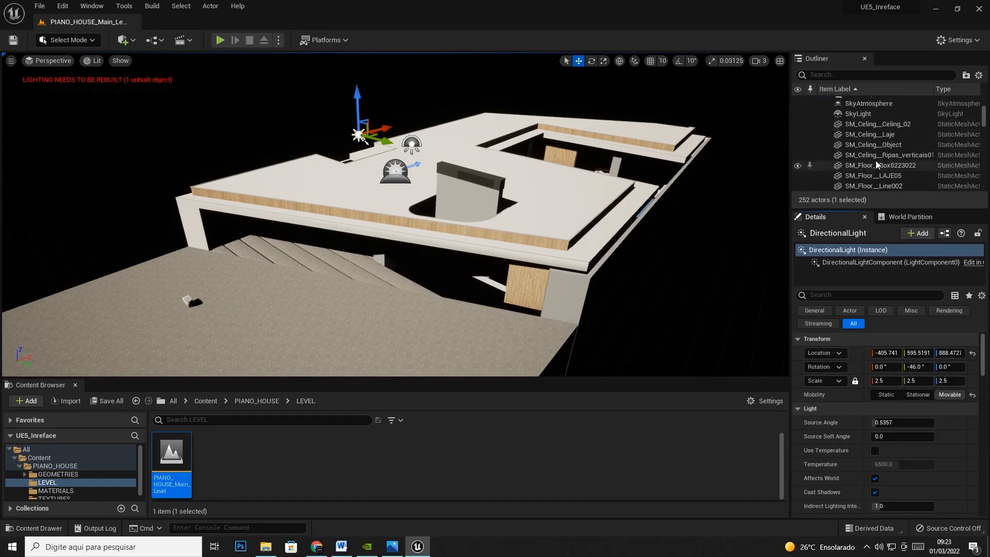
{"action": "left_click", "coordinate": [875, 115]}
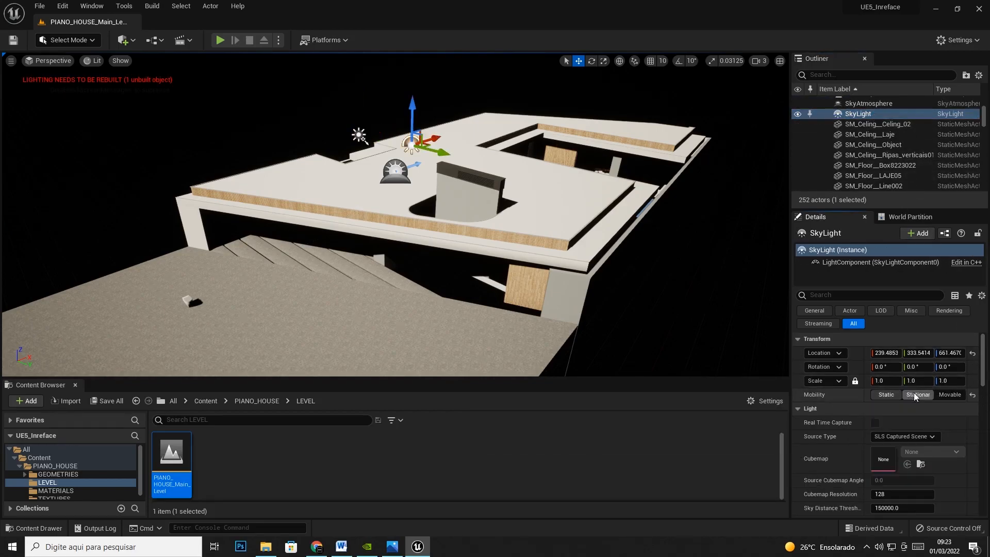
{"action": "left_click", "coordinate": [917, 395]}
{"action": "left_click", "coordinate": [950, 395]}
{"action": "left_click", "coordinate": [921, 395]}
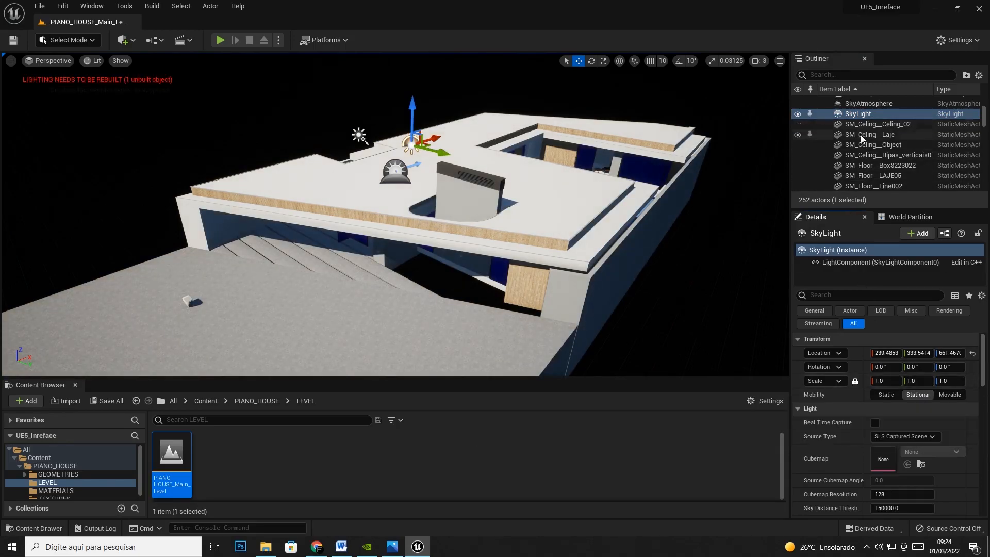
Try other mobility options on the Sky Atmosphere actor and return it to Movable.
{"action": "scroll", "coordinate": [861, 139], "scroll_direction": "up", "scroll_amount": 2}
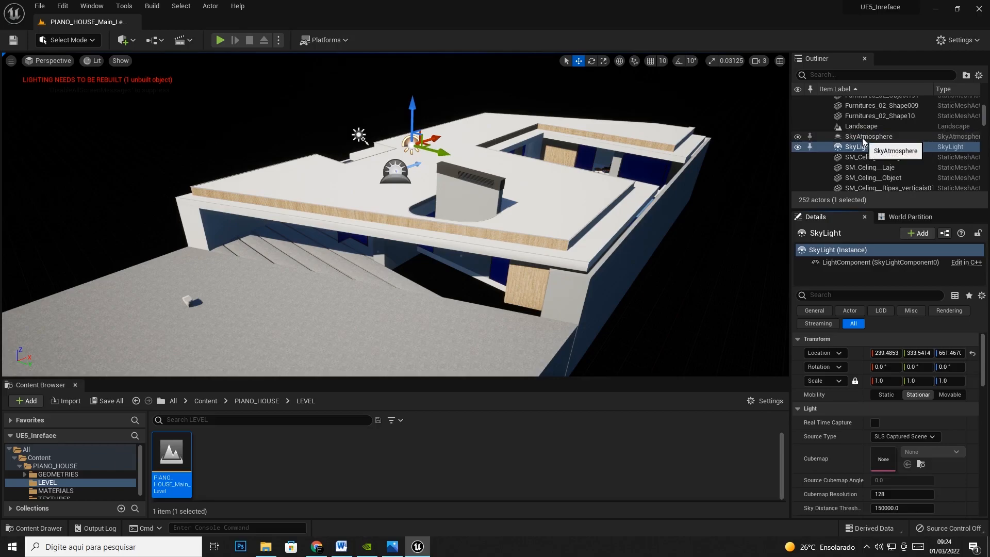
{"action": "left_click", "coordinate": [862, 138]}
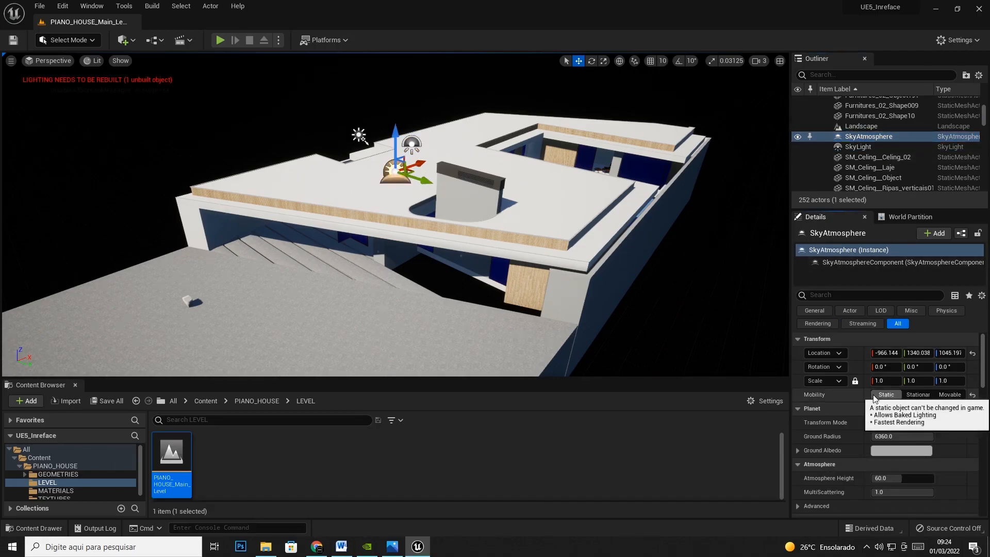
{"action": "left_click", "coordinate": [918, 394]}
{"action": "scroll", "coordinate": [875, 147], "scroll_direction": "up", "scroll_amount": 10}
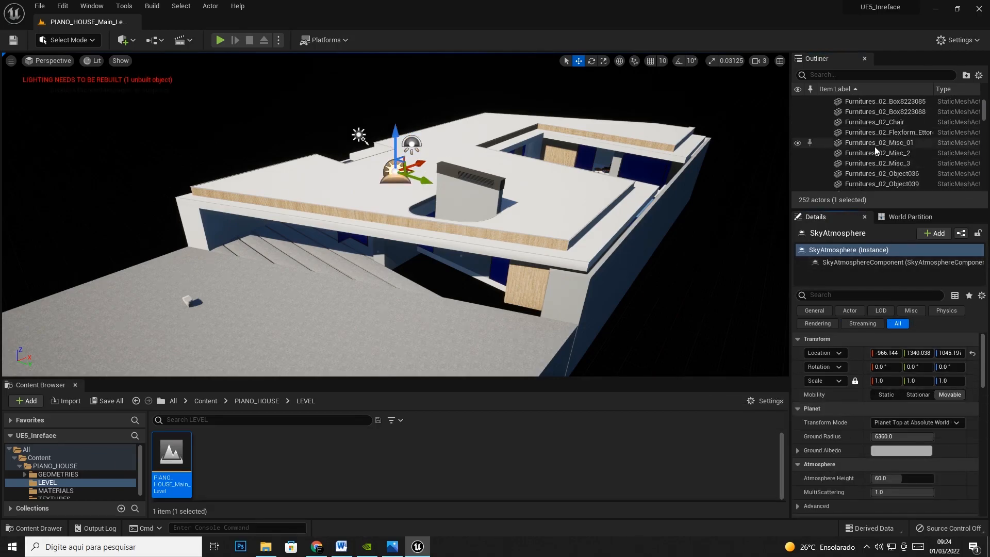
Test Movable mobility on the furniture meshes Furnitures_02_Box002 and Furnitures_02_Box8222881, returning each to Static.
{"action": "left_click", "coordinate": [871, 133]}
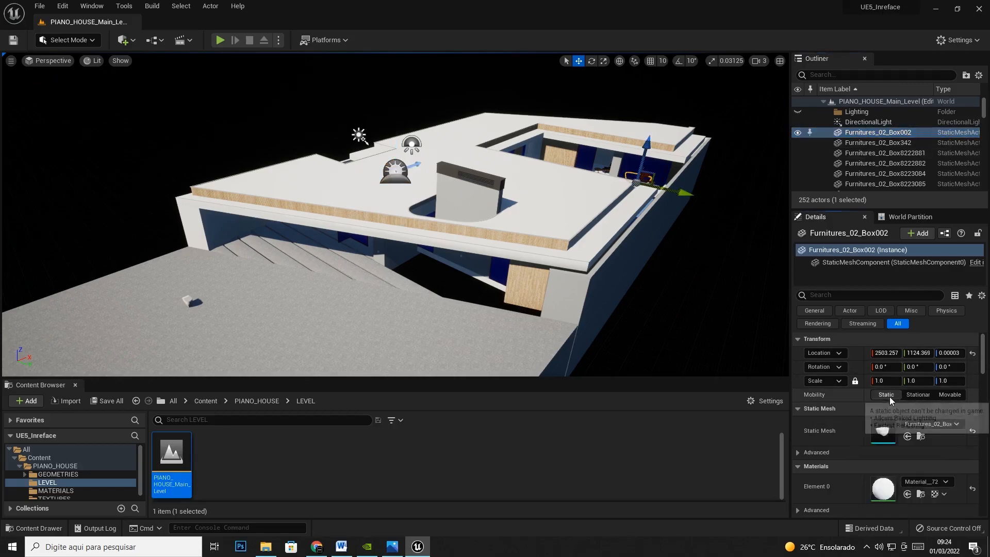
{"action": "left_click", "coordinate": [918, 395]}
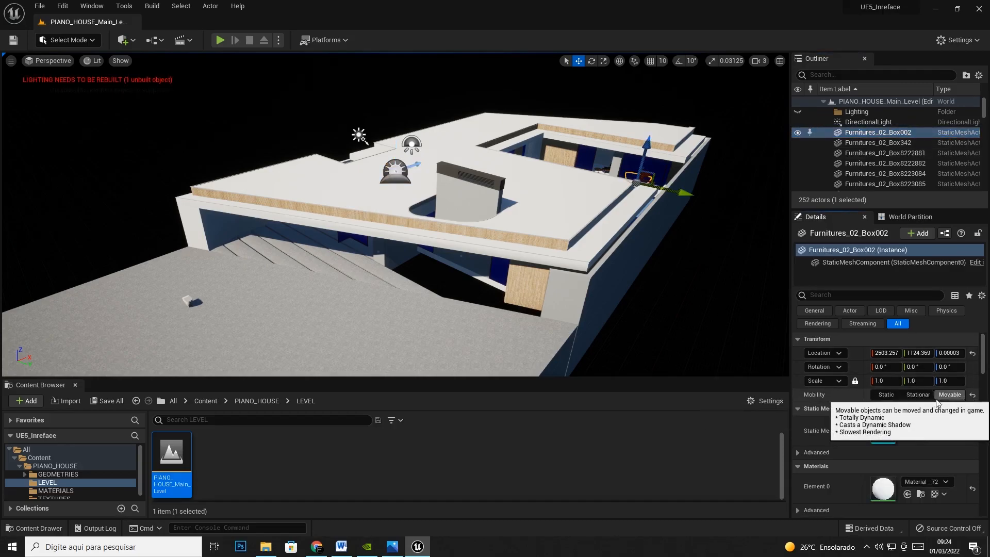
{"action": "left_click", "coordinate": [886, 394]}
{"action": "left_click", "coordinate": [867, 152]}
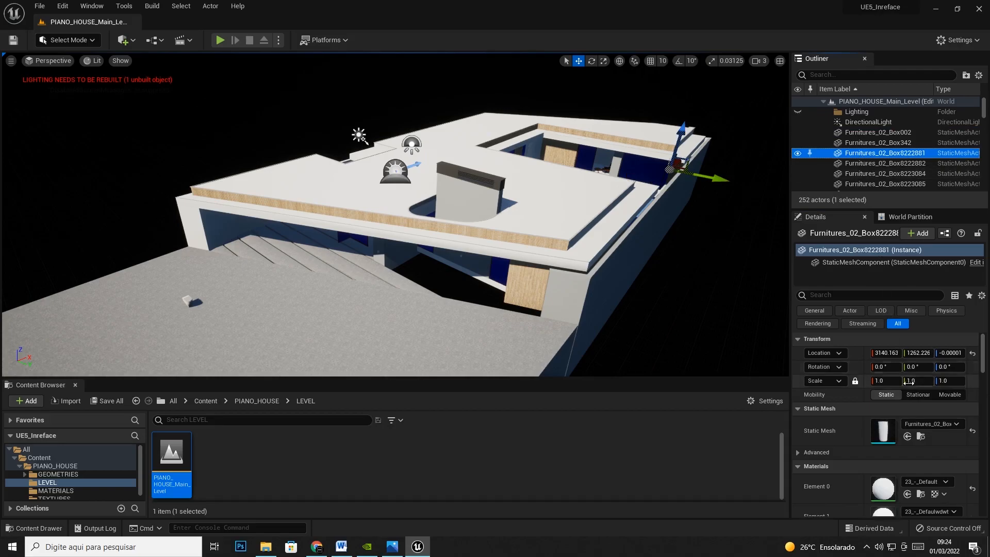
{"action": "left_click", "coordinate": [946, 395]}
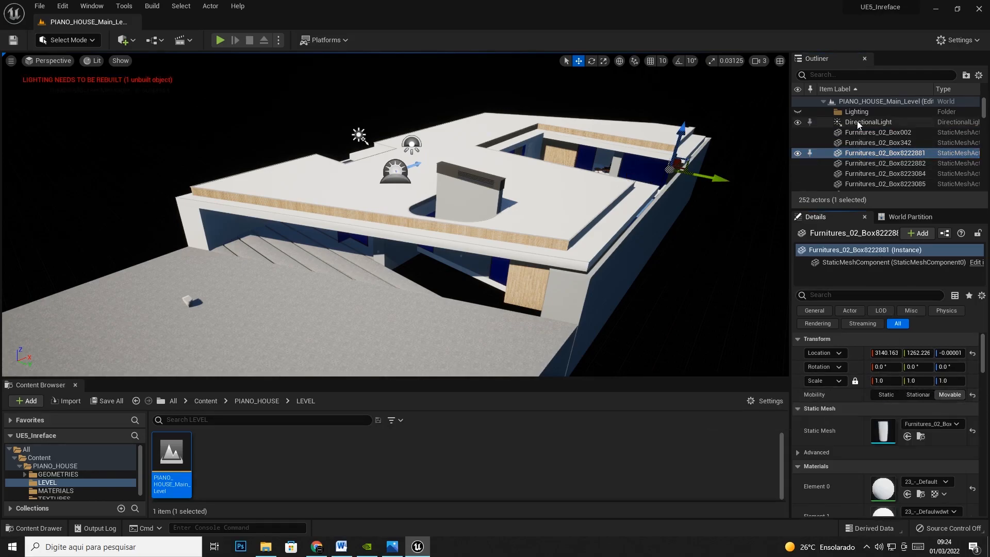
{"action": "left_click", "coordinate": [891, 396]}
Reselect the directional light, try Stationary and Static mobility once more, and return it to Movable.
{"action": "left_click", "coordinate": [866, 122]}
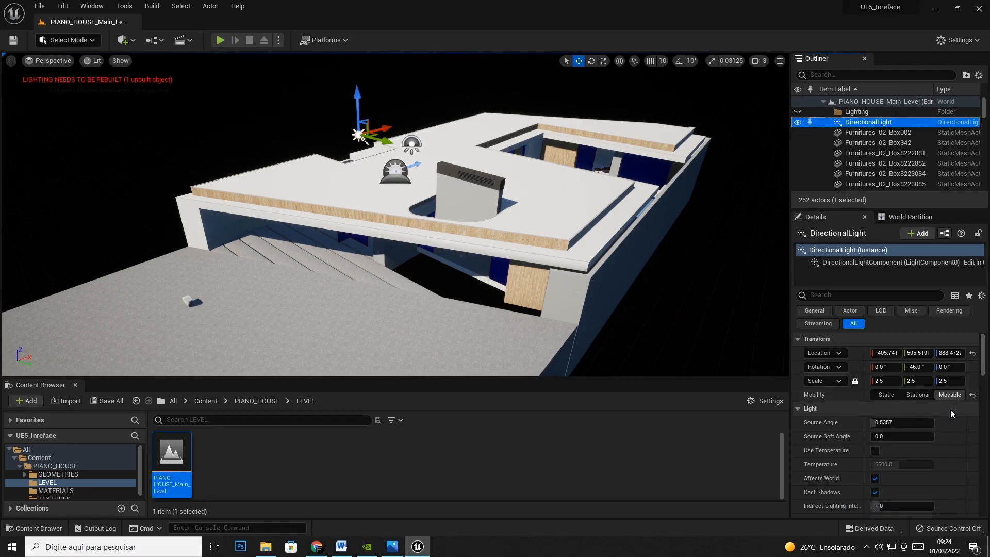
{"action": "left_click", "coordinate": [917, 395]}
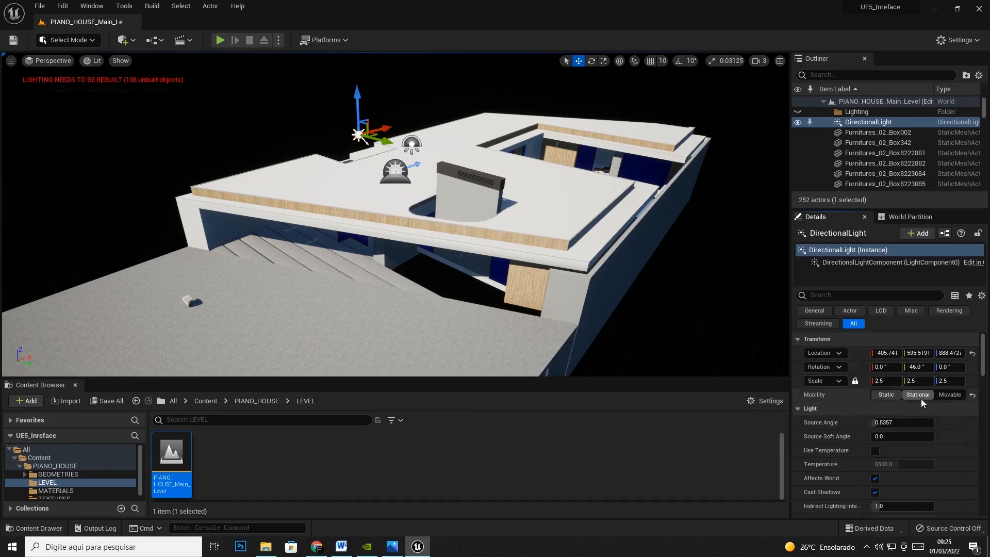
{"action": "left_click", "coordinate": [888, 394]}
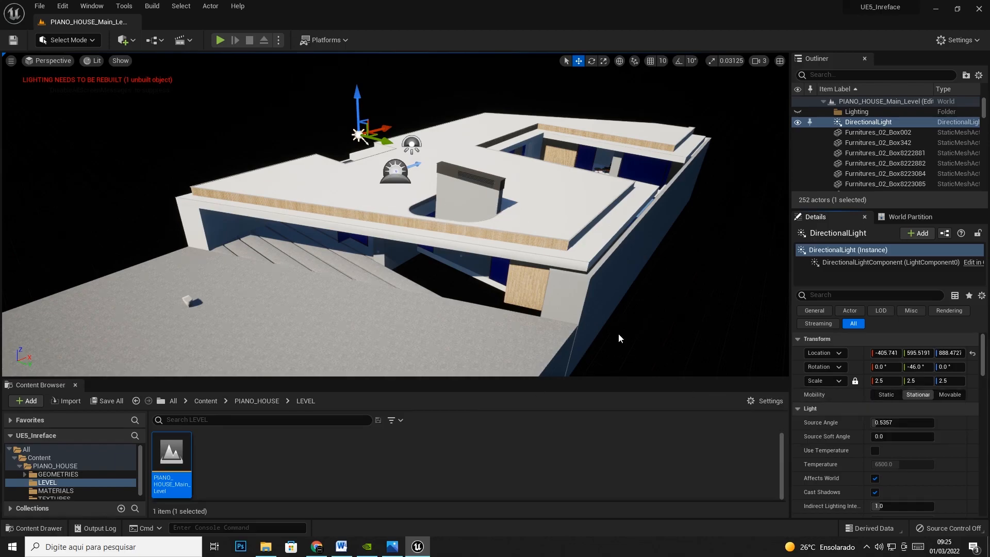
{"action": "left_click", "coordinate": [949, 395]}
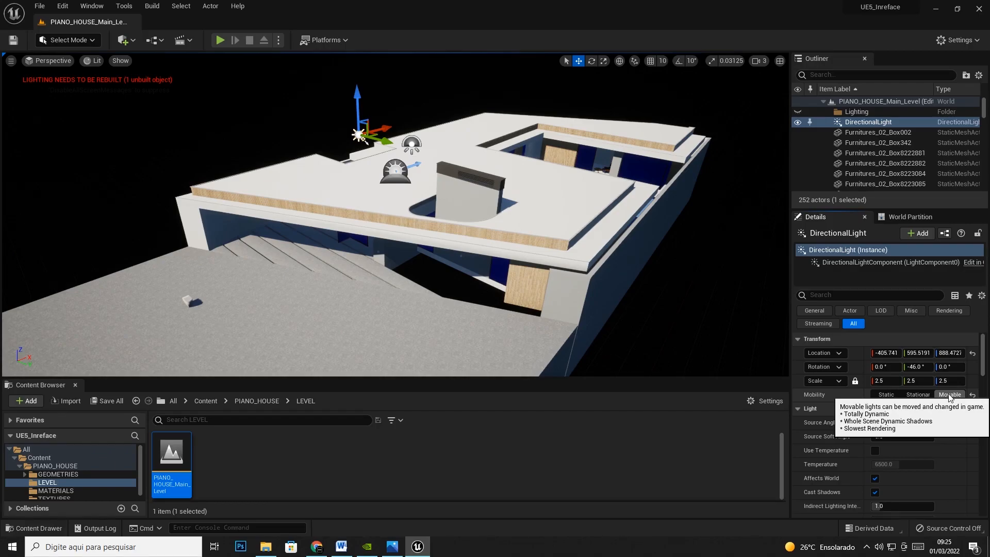
Set the directional light's mobility to Static and rotate the light about the vertical axis to about 106°.
{"action": "left_click", "coordinate": [884, 395]}
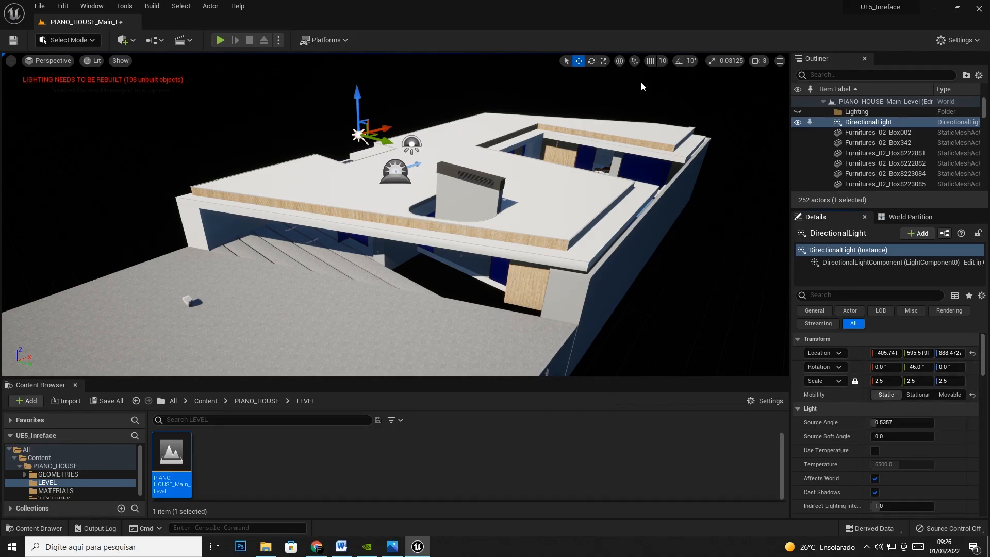
{"action": "left_click", "coordinate": [593, 61]}
{"action": "left_click_drag", "start_coordinate": [385, 151], "coordinate": [361, 161]}
{"action": "key", "text": "w"}
{"action": "mouse_move", "coordinate": [418, 298]}
{"action": "right_mouse_down"}
{"action": "mouse_move", "coordinate": [421, 326]}
{"action": "mouse_move", "coordinate": [407, 306]}
{"action": "right_mouse_up"}
{"action": "key", "text": "s"}
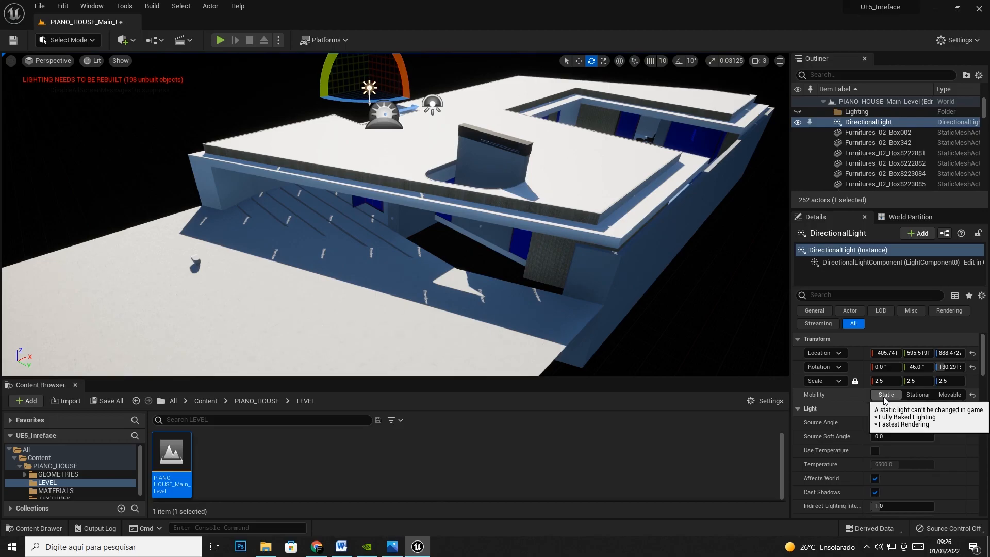
{"action": "left_click_drag", "start_coordinate": [382, 98], "coordinate": [406, 99]}
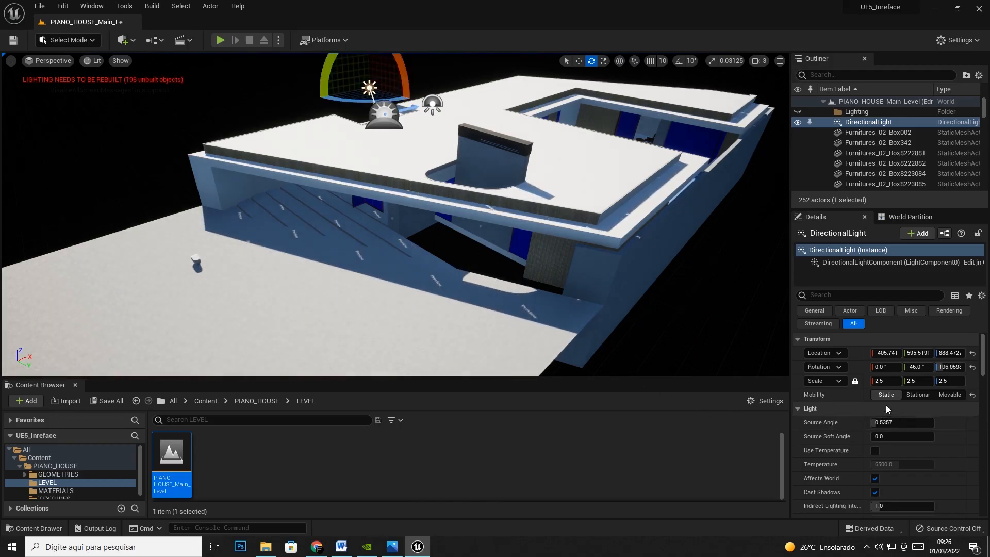
Compare Stationary and Static mobility on the directional light, finish on Movable, and keep its Light properties expanded.
{"action": "left_click", "coordinate": [917, 394]}
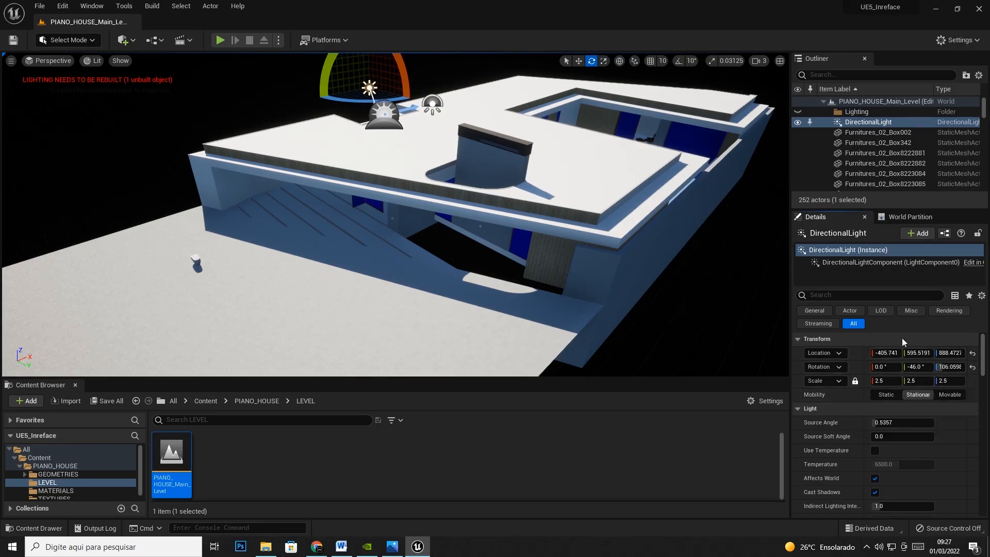
{"action": "left_click", "coordinate": [880, 395]}
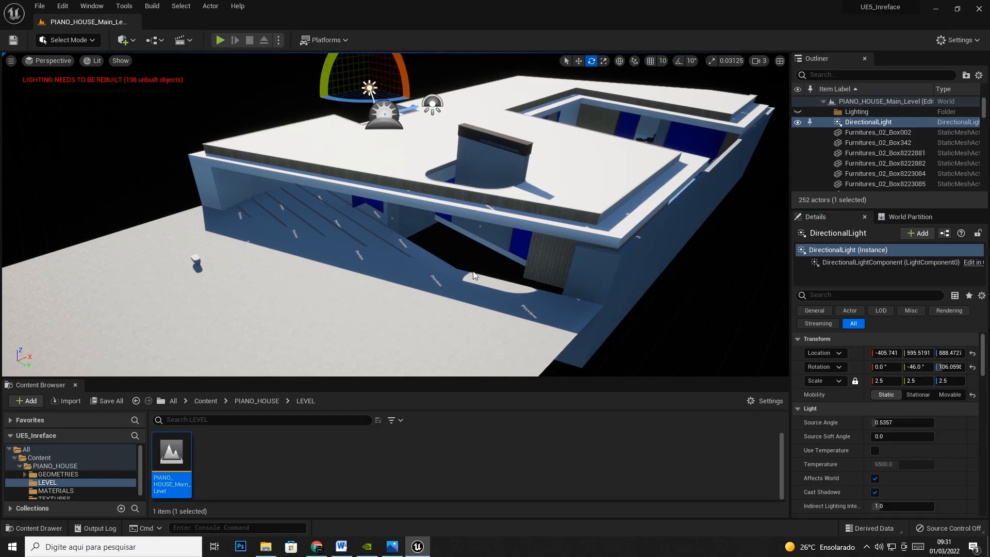
{"action": "left_click", "coordinate": [941, 395]}
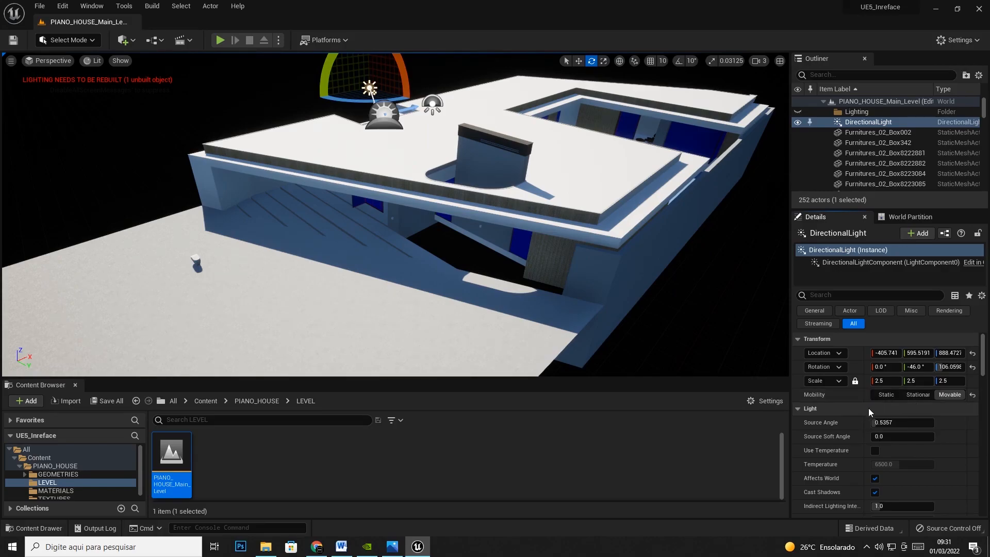
{"action": "left_click", "coordinate": [801, 408]}
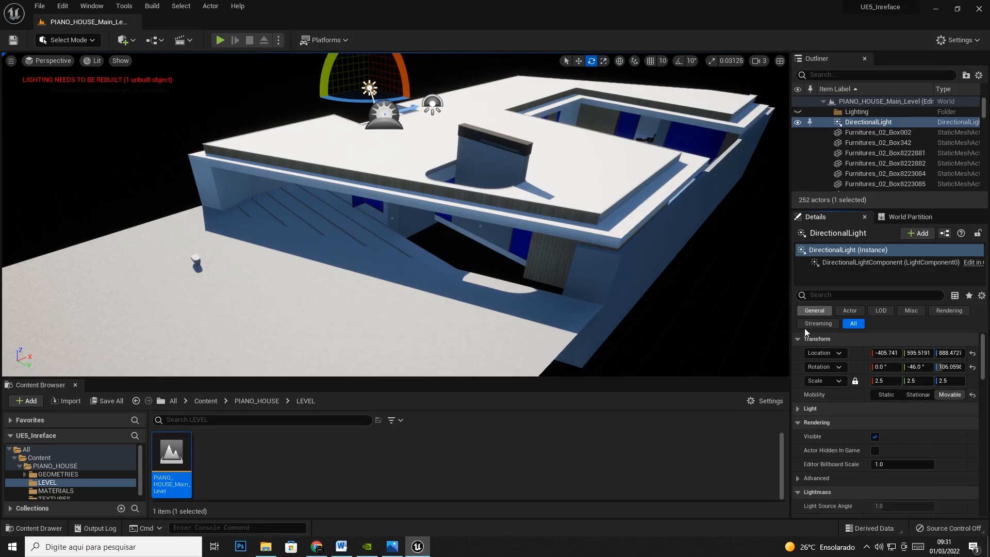
{"action": "left_click", "coordinate": [799, 408]}
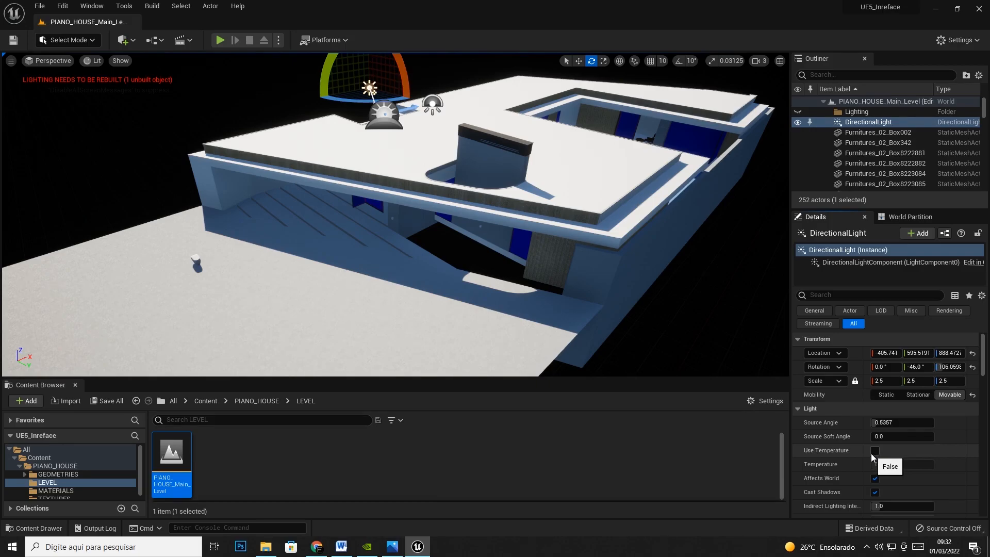
Switch the directional light's Cast Shadows and Affects World options off and on several times, leaving both enabled.
{"action": "left_click", "coordinate": [876, 491]}
{"action": "left_click", "coordinate": [876, 491]}
{"action": "left_click", "coordinate": [877, 491]}
{"action": "left_click", "coordinate": [876, 491]}
{"action": "left_click", "coordinate": [877, 491]}
{"action": "left_click", "coordinate": [876, 491]}
{"action": "left_click", "coordinate": [875, 479]}
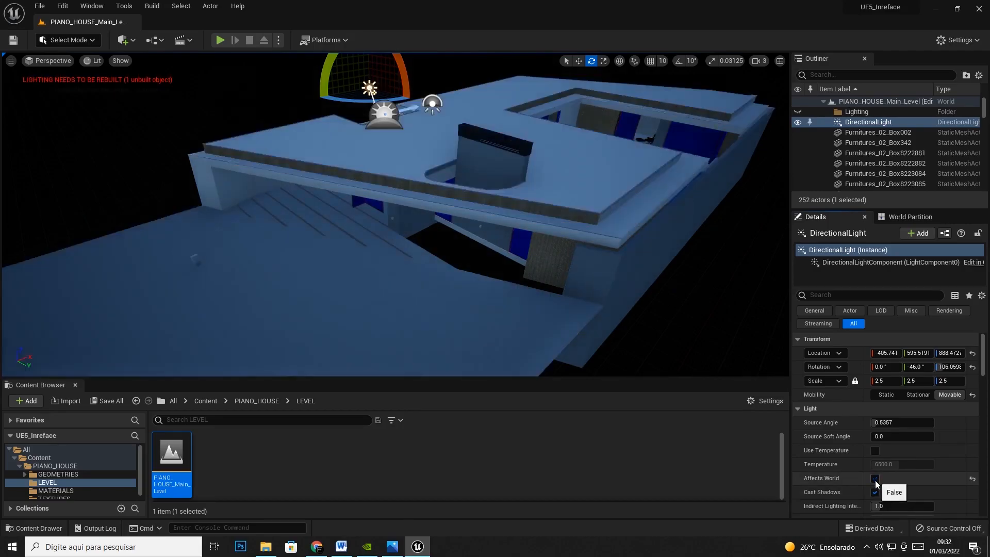
{"action": "left_click", "coordinate": [875, 479]}
{"action": "left_click", "coordinate": [875, 479]}
{"action": "left_click", "coordinate": [875, 478]}
Look through the directional light's properties down to Atmosphere and Cloud, widen the property names, and test Atmosphere Sun Light.
{"action": "scroll", "coordinate": [870, 469], "scroll_direction": "down", "scroll_amount": 5}
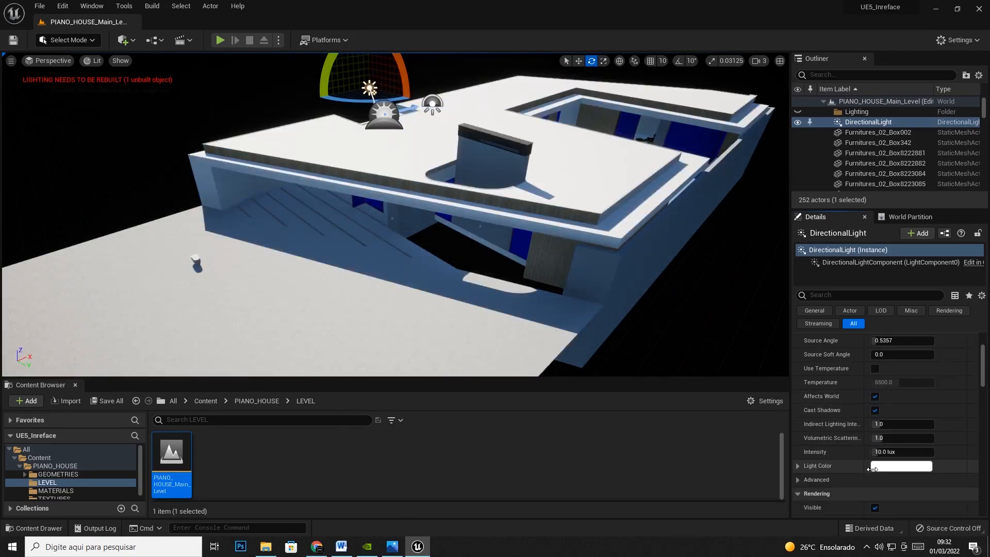
{"action": "scroll", "coordinate": [871, 468], "scroll_direction": "down", "scroll_amount": 4}
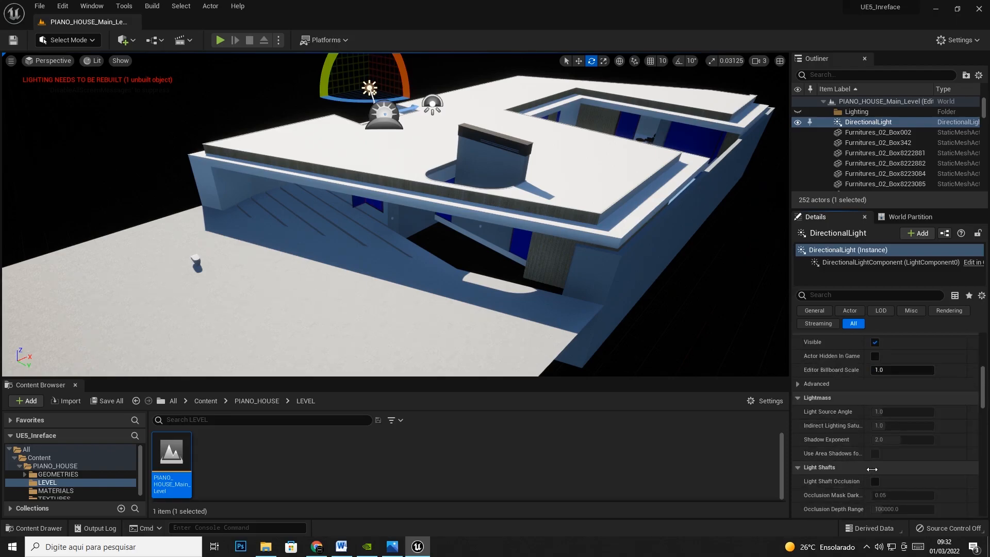
{"action": "scroll", "coordinate": [871, 469], "scroll_direction": "down", "scroll_amount": 2}
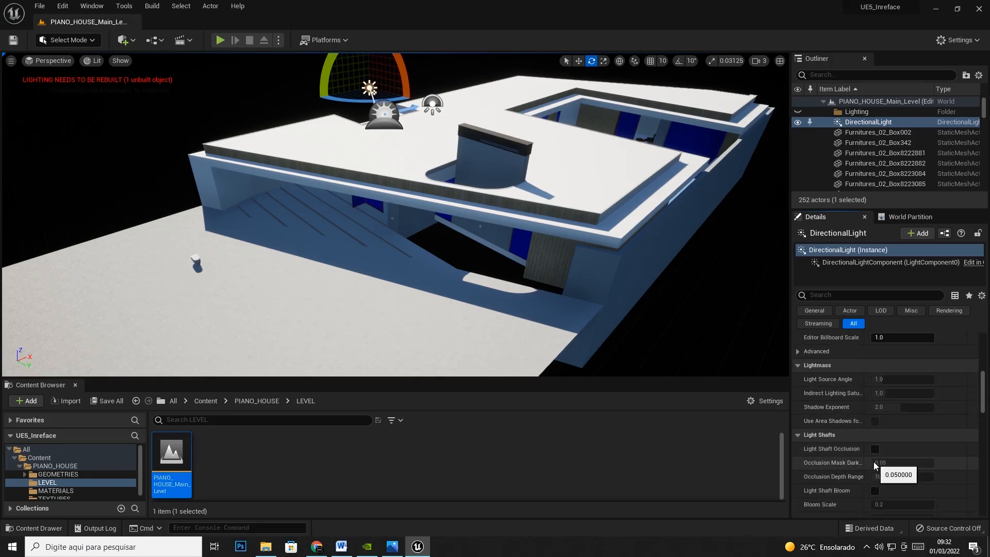
{"action": "scroll", "coordinate": [873, 462], "scroll_direction": "down", "scroll_amount": 10}
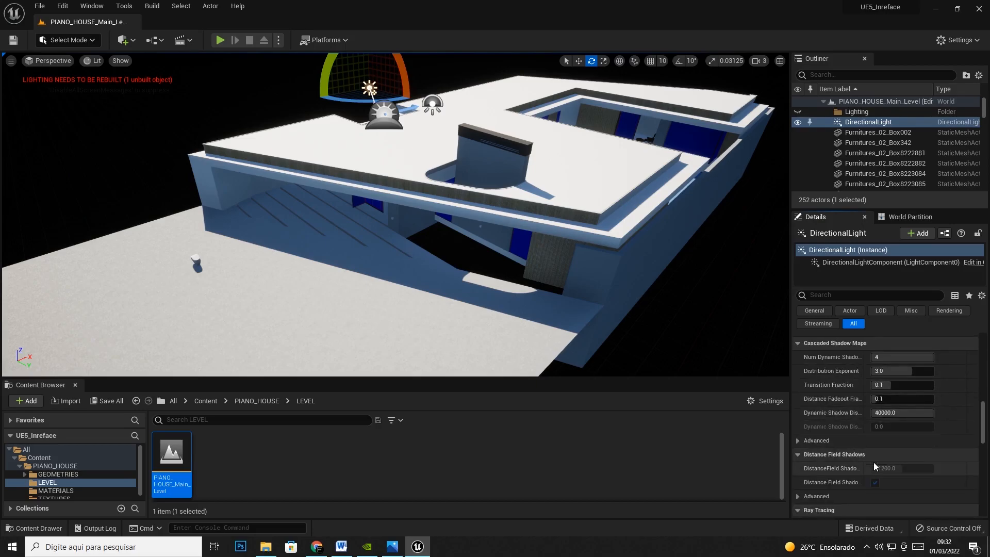
{"action": "scroll", "coordinate": [873, 462], "scroll_direction": "down", "scroll_amount": 6}
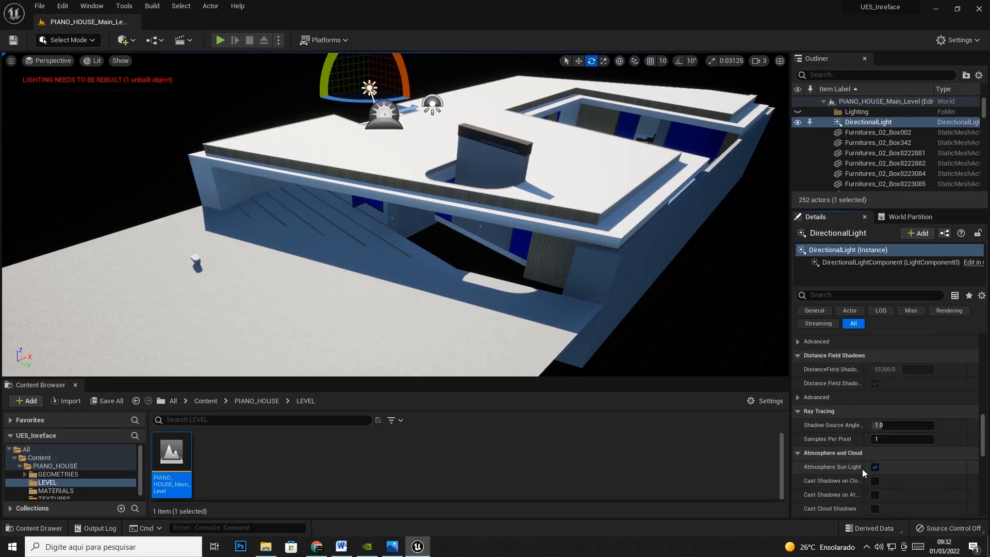
{"action": "left_click_drag", "start_coordinate": [864, 472], "coordinate": [882, 472]}
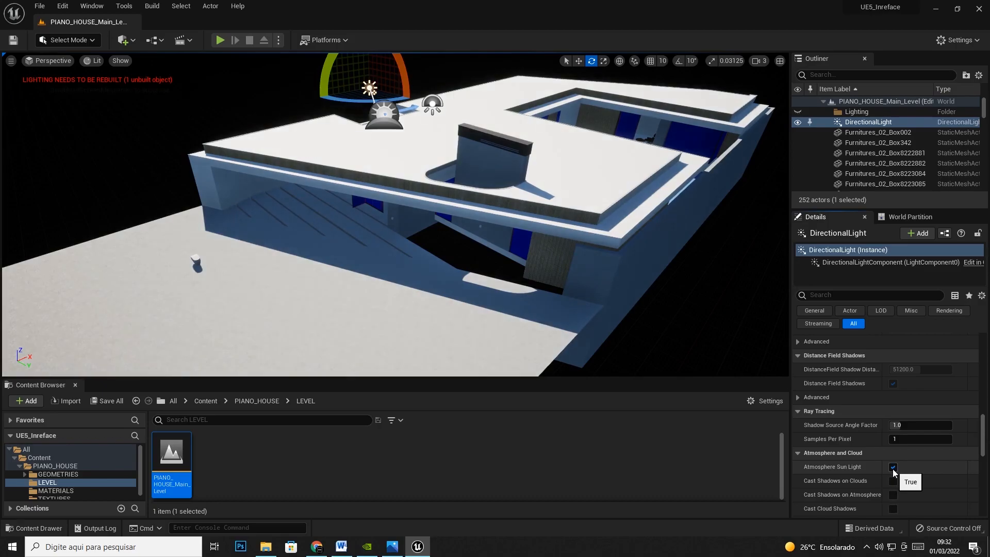
{"action": "left_click", "coordinate": [893, 467]}
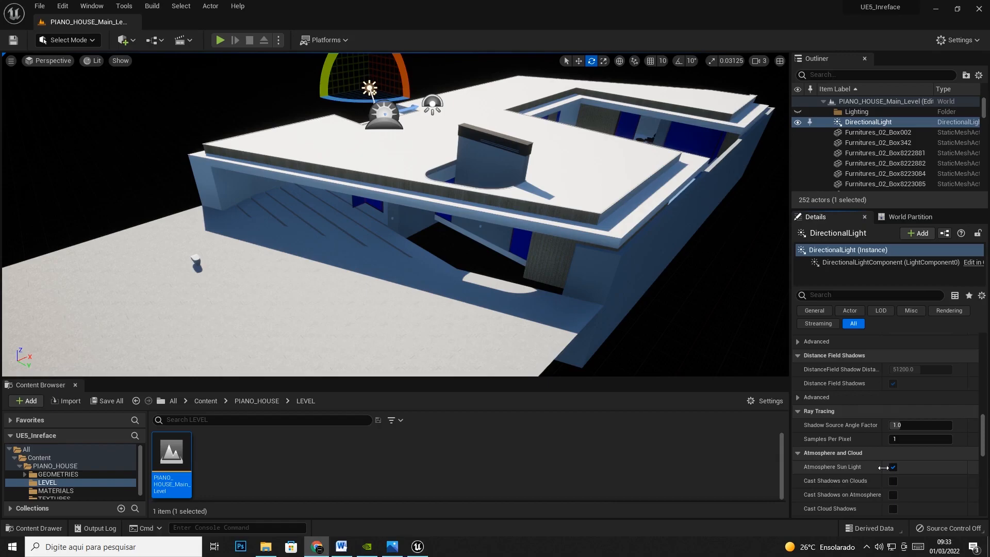
Rotate the directional light to different sun angles with Atmosphere Sun Light on and off, leaving the option enabled.
{"action": "mouse_move", "coordinate": [358, 99]}
{"action": "left_mouse_down"}
{"action": "mouse_move", "coordinate": [367, 128]}
{"action": "mouse_move", "coordinate": [372, 95]}
{"action": "mouse_move", "coordinate": [363, 99]}
{"action": "mouse_move", "coordinate": [409, 119]}
{"action": "mouse_move", "coordinate": [405, 110]}
{"action": "mouse_move", "coordinate": [417, 126]}
{"action": "mouse_move", "coordinate": [415, 92]}
{"action": "mouse_move", "coordinate": [407, 150]}
{"action": "mouse_move", "coordinate": [419, 109]}
{"action": "mouse_move", "coordinate": [372, 97]}
{"action": "left_mouse_up"}
{"action": "left_click_drag", "start_coordinate": [320, 62], "coordinate": [328, 155]}
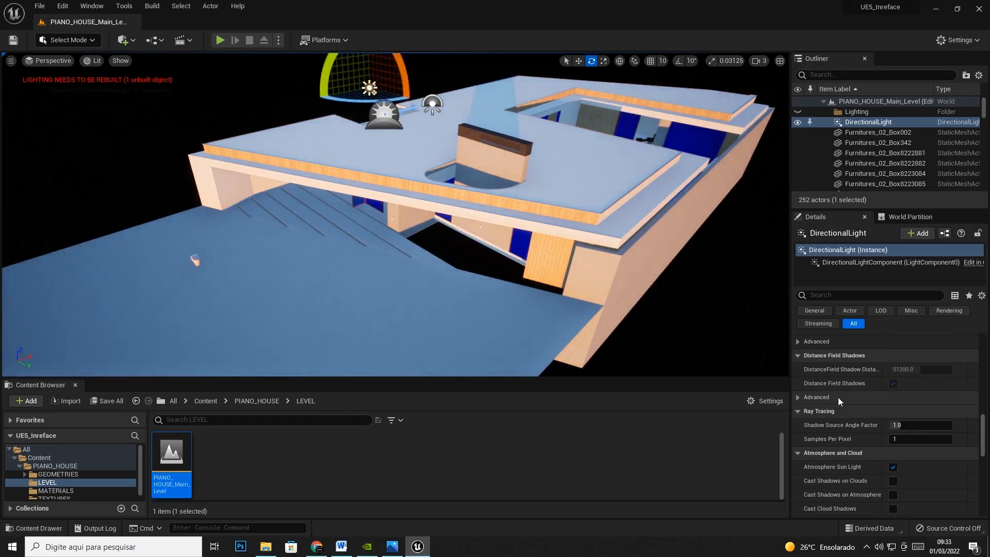
{"action": "left_click", "coordinate": [892, 467]}
{"action": "mouse_move", "coordinate": [321, 83]}
{"action": "left_mouse_down"}
{"action": "mouse_move", "coordinate": [363, 140]}
{"action": "mouse_move", "coordinate": [346, 135]}
{"action": "mouse_move", "coordinate": [322, 86]}
{"action": "left_mouse_up"}
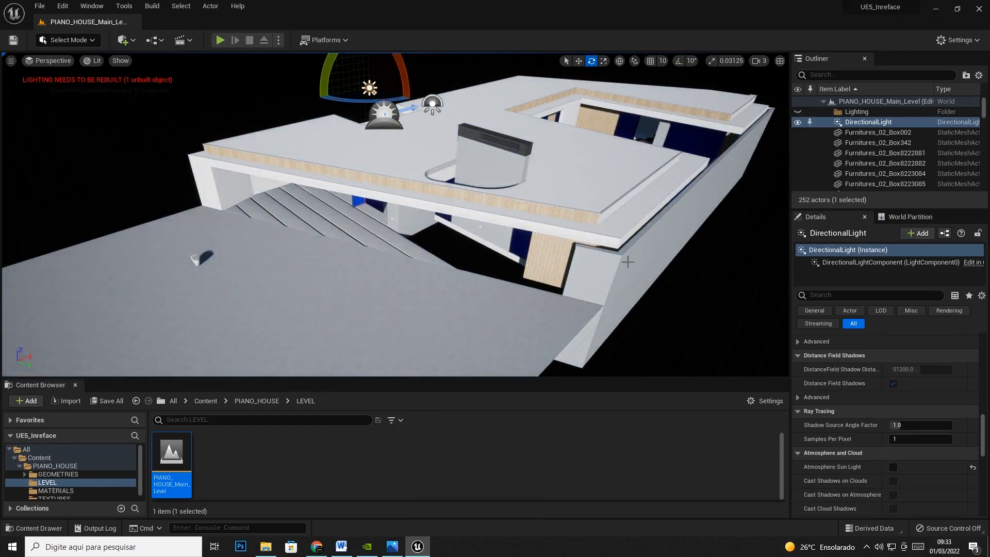
{"action": "left_click", "coordinate": [892, 467]}
{"action": "mouse_move", "coordinate": [322, 87]}
{"action": "left_mouse_down"}
{"action": "mouse_move", "coordinate": [330, 106]}
{"action": "mouse_move", "coordinate": [320, 124]}
{"action": "mouse_move", "coordinate": [325, 73]}
{"action": "left_mouse_up"}
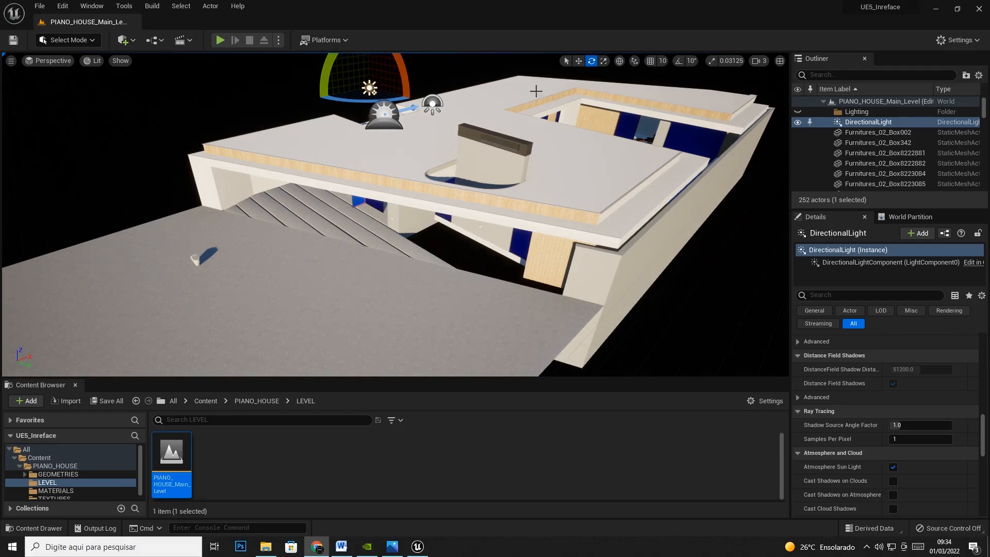
Set the sky light's mobility to Movable after comparing it with Stationary, and enable Real Time Capture.
{"action": "left_click", "coordinate": [432, 104]}
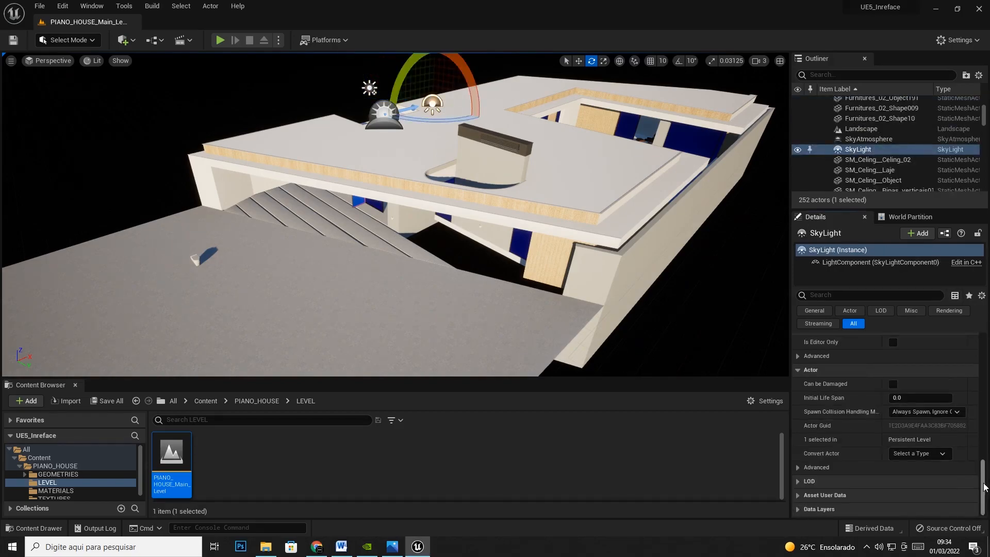
{"action": "left_click_drag", "start_coordinate": [984, 490], "coordinate": [984, 364]}
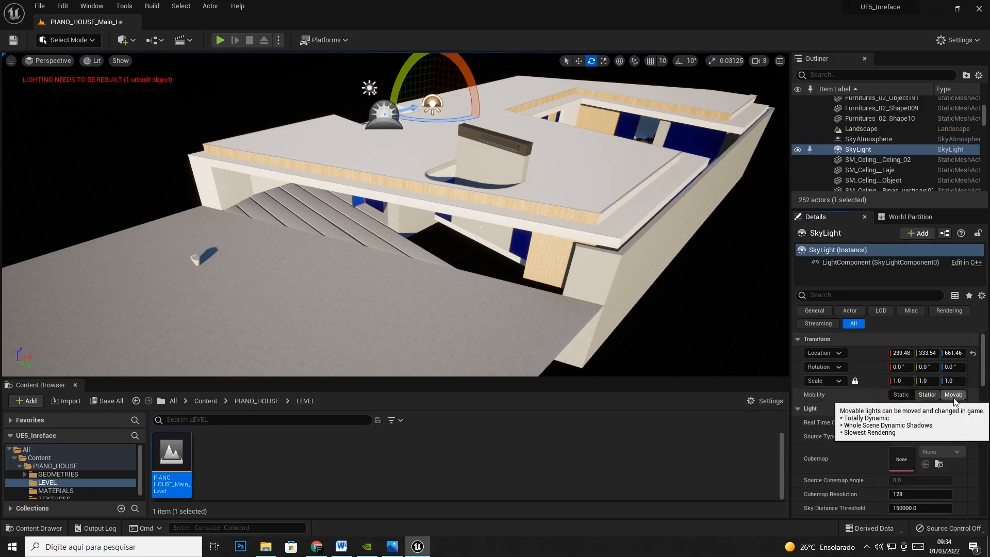
{"action": "left_click", "coordinate": [953, 395]}
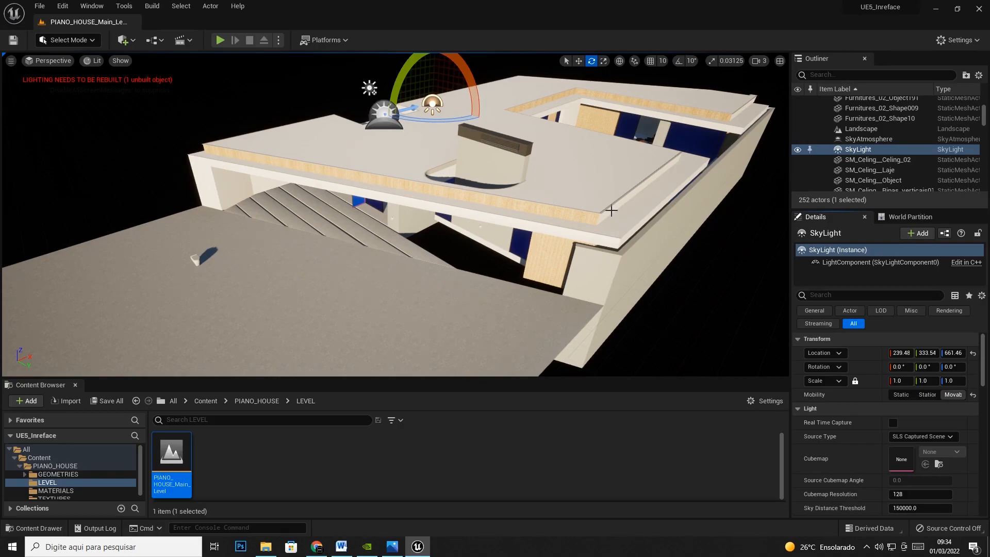
{"action": "left_click", "coordinate": [926, 394]}
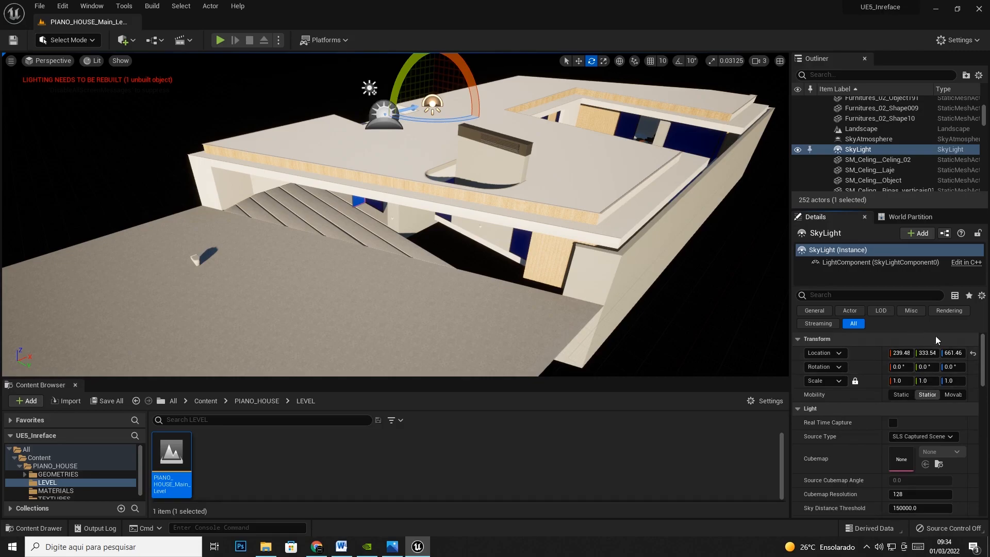
{"action": "left_click", "coordinate": [953, 395]}
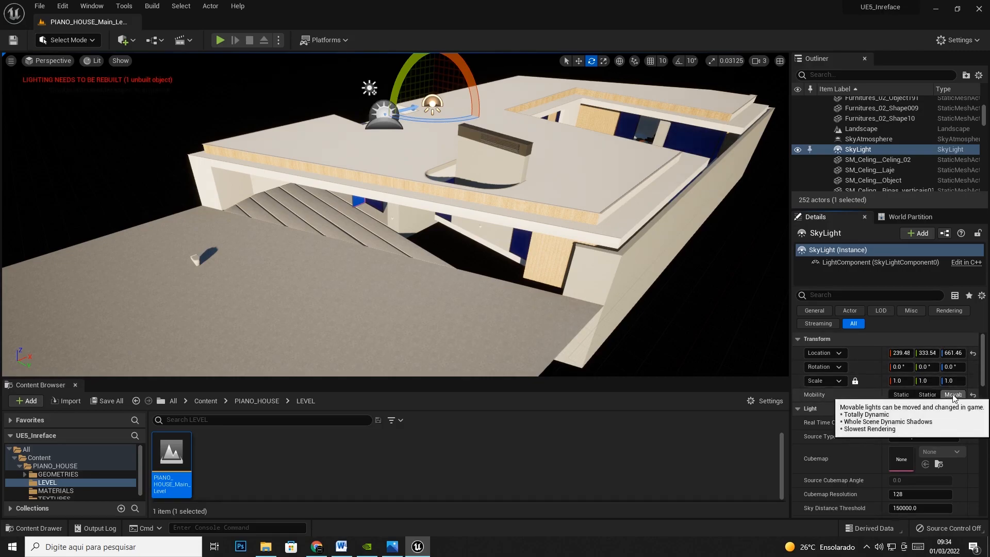
{"action": "left_click_drag", "start_coordinate": [880, 396], "coordinate": [862, 398]}
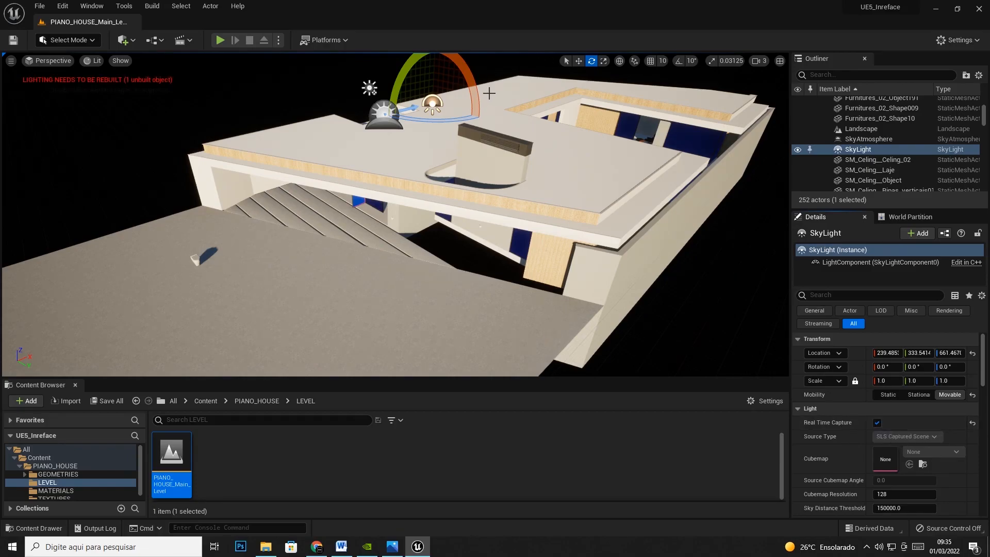
{"action": "left_click_drag", "start_coordinate": [477, 97], "coordinate": [490, 103]}
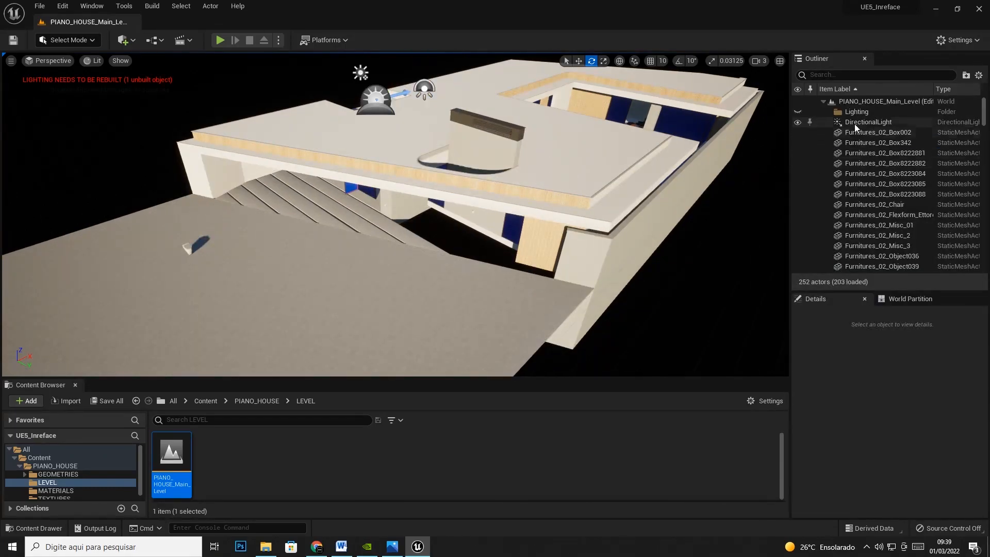
Add an Exponential Height Fog actor to the level and look up at the horizon above the house.
{"action": "left_click", "coordinate": [122, 41]}
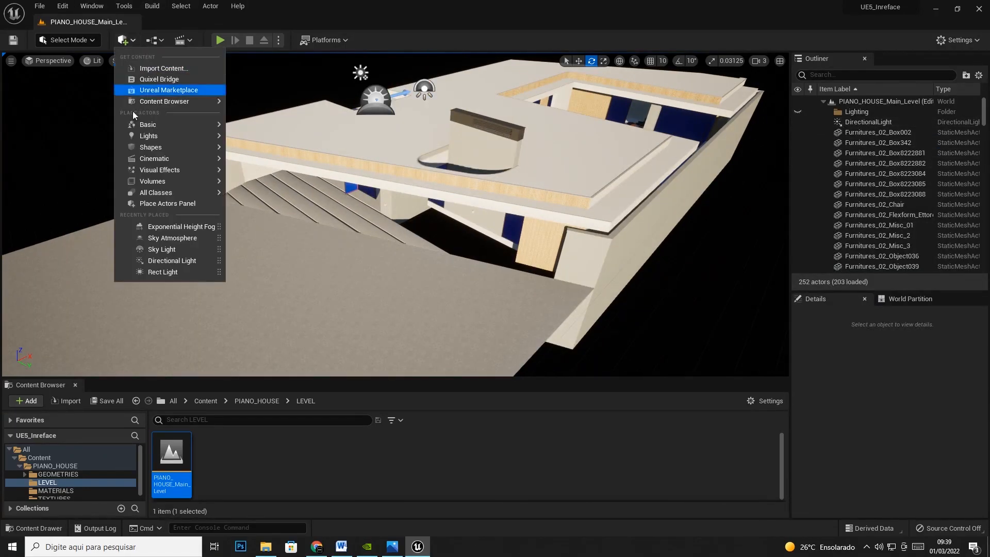
{"action": "mouse_move", "coordinate": [172, 170]}
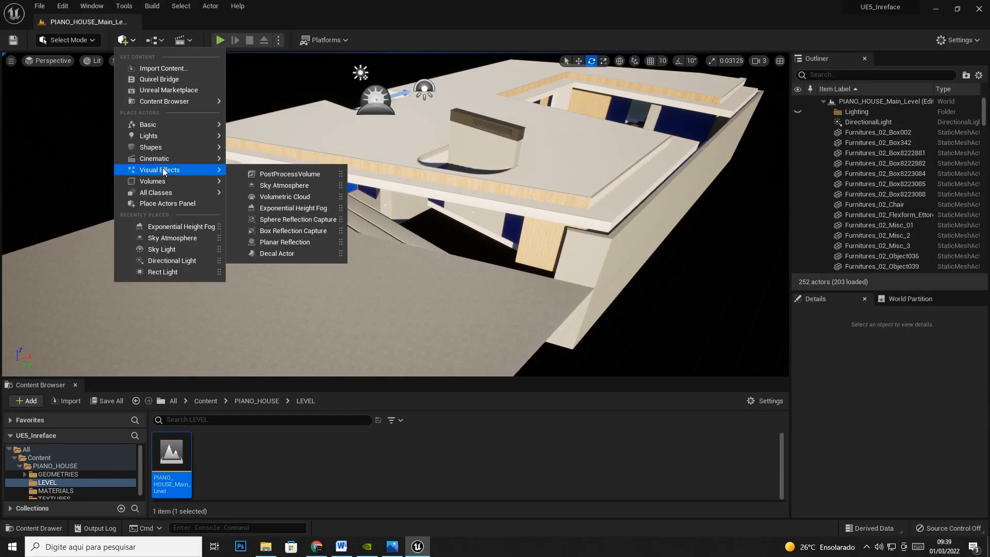
{"action": "left_click", "coordinate": [288, 209]}
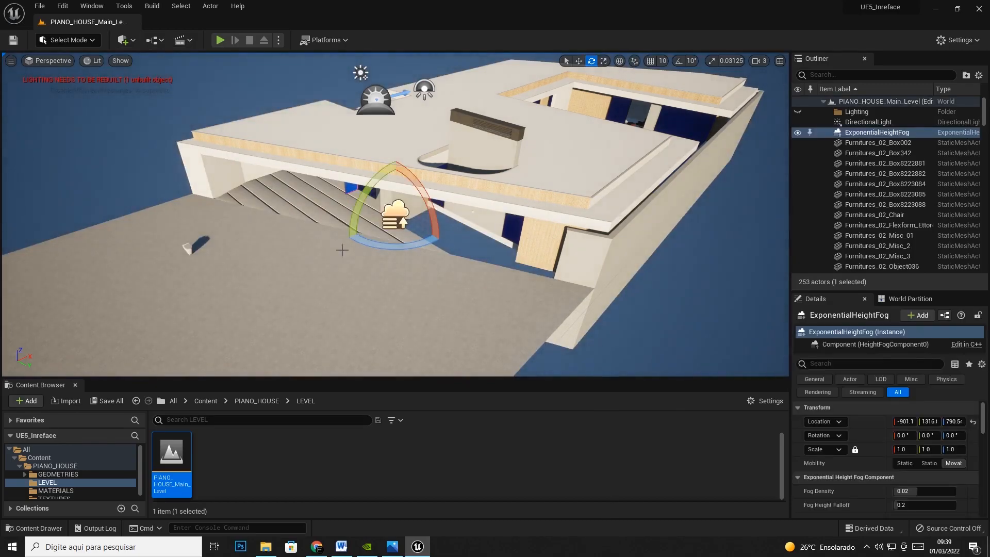
{"action": "right_click_drag", "start_coordinate": [309, 252], "coordinate": [307, 251]}
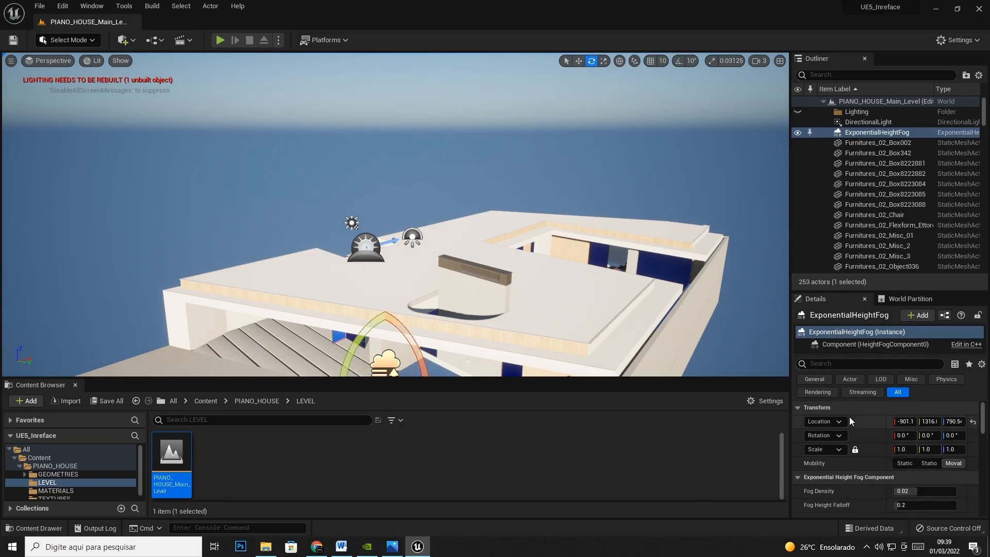
Resize the details area to examine the height fog's density, falloff, inscattering and distance settings.
{"action": "left_click_drag", "start_coordinate": [848, 355], "coordinate": [848, 349]}
{"action": "left_click_drag", "start_coordinate": [873, 291], "coordinate": [879, 180]}
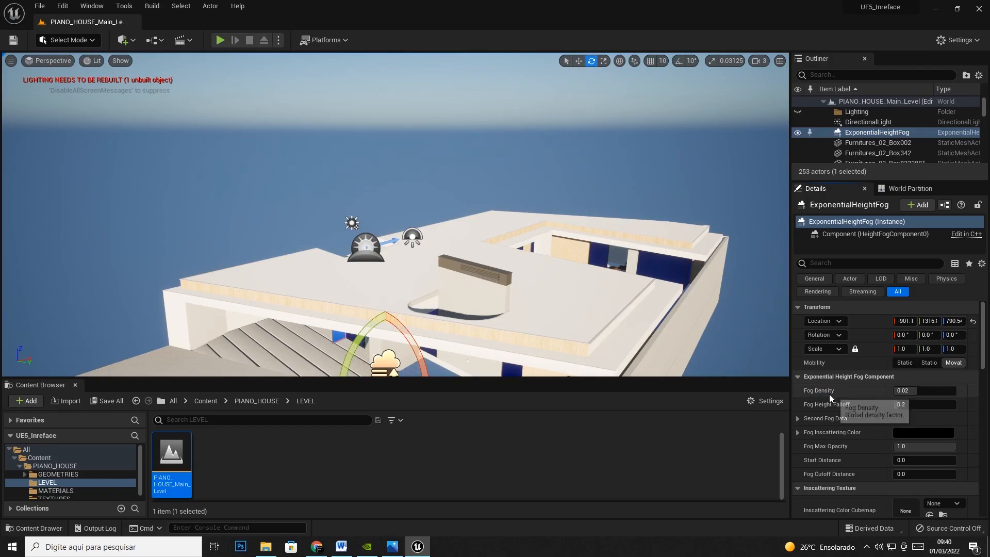
{"action": "left_click_drag", "start_coordinate": [981, 351], "coordinate": [982, 320]}
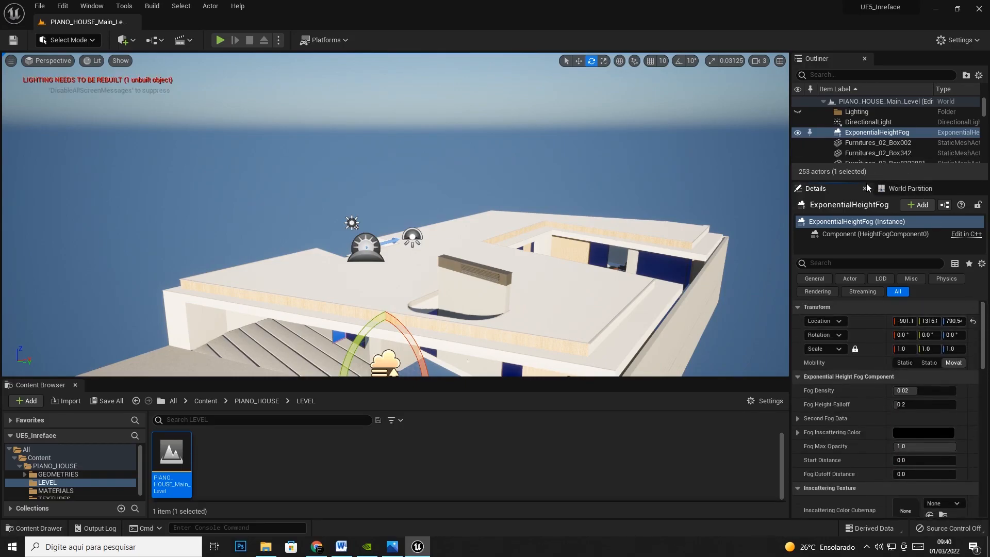
{"action": "left_click_drag", "start_coordinate": [866, 184], "coordinate": [866, 260]}
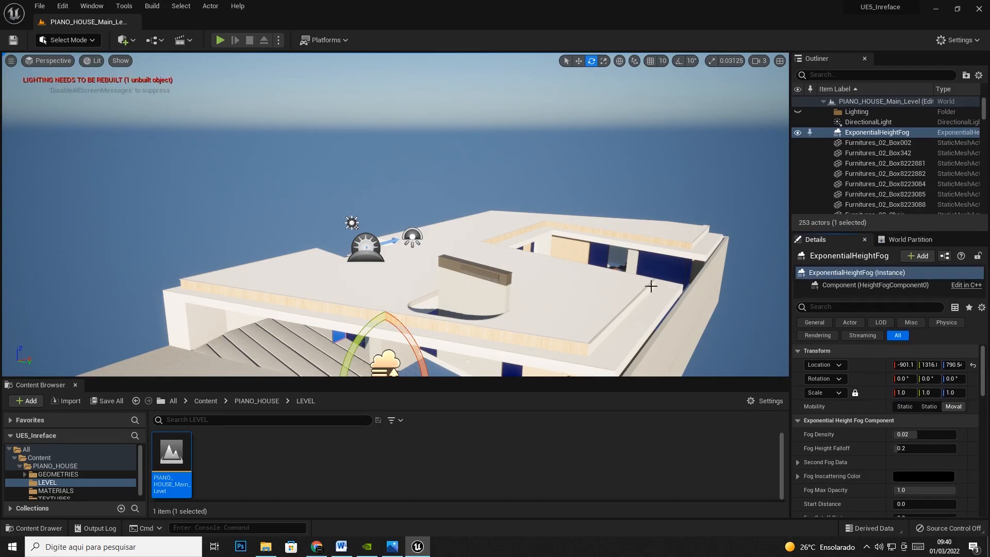
Add a Volumetric Cloud actor to the level and view the clouds above the house.
{"action": "left_click", "coordinate": [127, 42]}
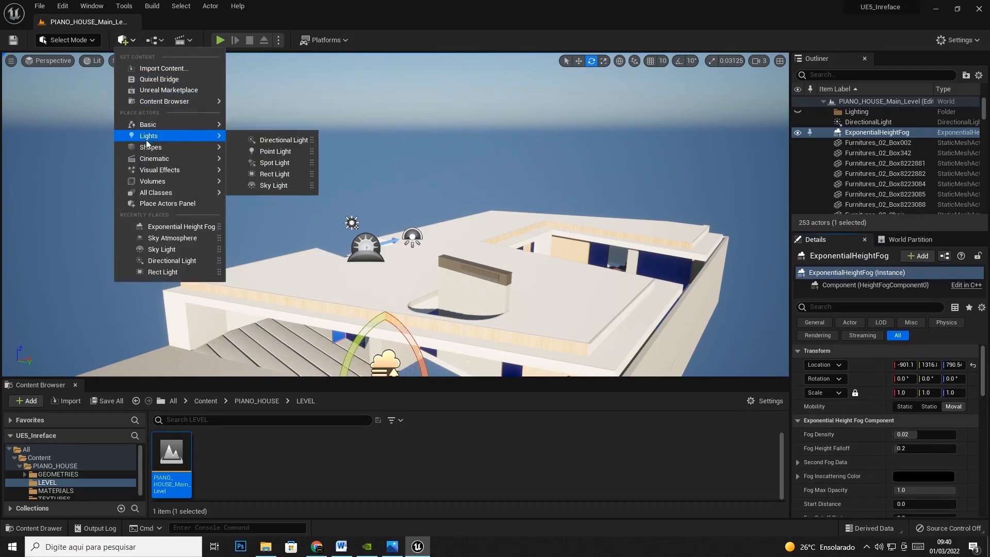
{"action": "mouse_move", "coordinate": [154, 171]}
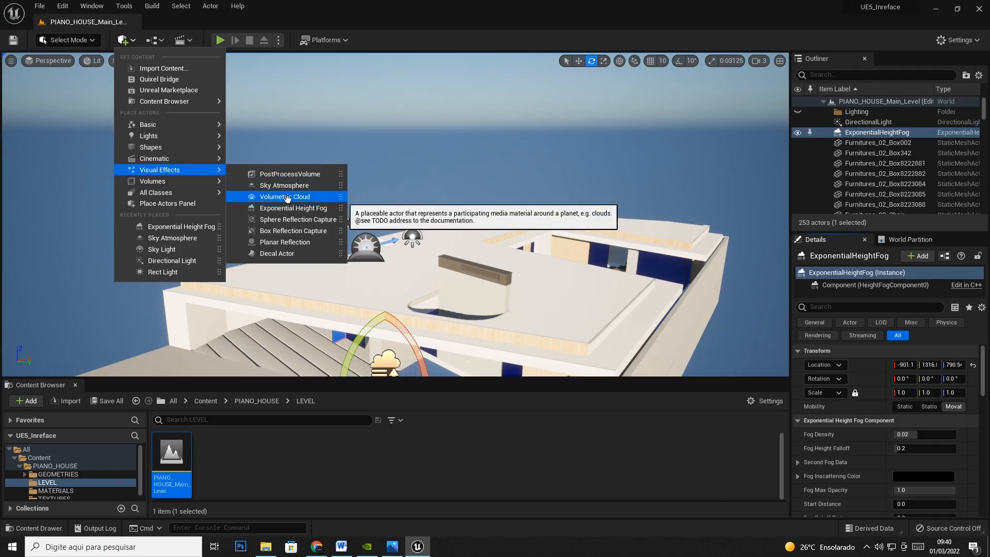
{"action": "left_click", "coordinate": [287, 198]}
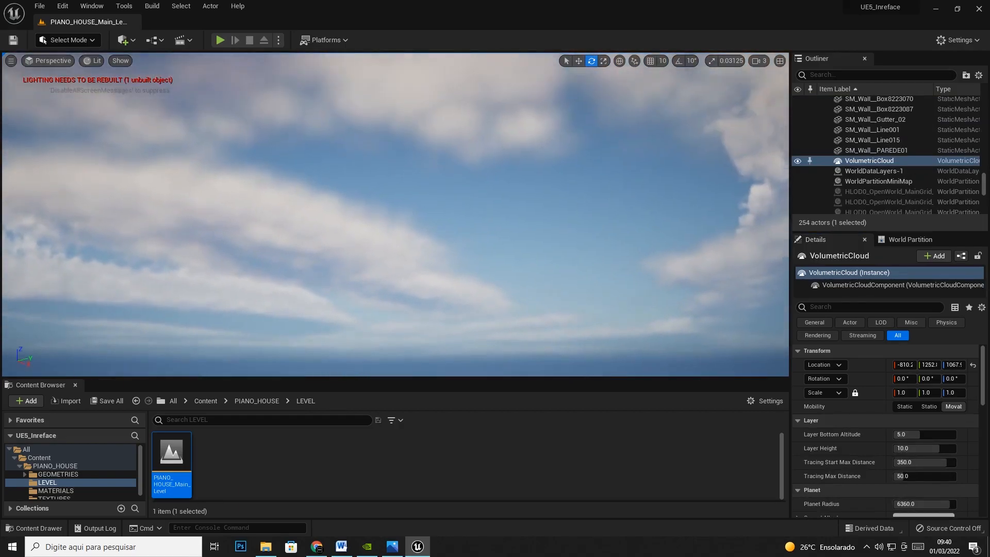
{"action": "right_click_drag", "start_coordinate": [395, 214], "coordinate": [351, 229]}
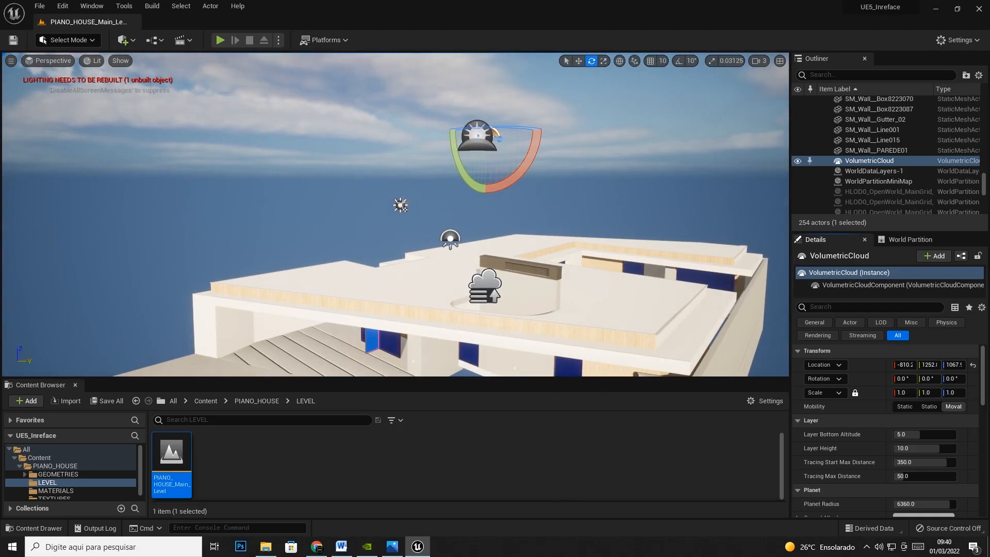
Rotate the directional light to a low sunset angle that casts warm light across the roof.
{"action": "left_click", "coordinate": [400, 205]}
{"action": "left_click_drag", "start_coordinate": [438, 183], "coordinate": [429, 163]}
{"action": "mouse_move", "coordinate": [389, 134]}
{"action": "left_mouse_down"}
{"action": "mouse_move", "coordinate": [357, 166]}
{"action": "mouse_move", "coordinate": [360, 248]}
{"action": "left_mouse_up"}
{"action": "mouse_move", "coordinate": [430, 208]}
{"action": "left_mouse_down"}
{"action": "mouse_move", "coordinate": [503, 210]}
{"action": "mouse_move", "coordinate": [422, 208]}
{"action": "left_mouse_up"}
{"action": "left_click_drag", "start_coordinate": [361, 177], "coordinate": [360, 202]}
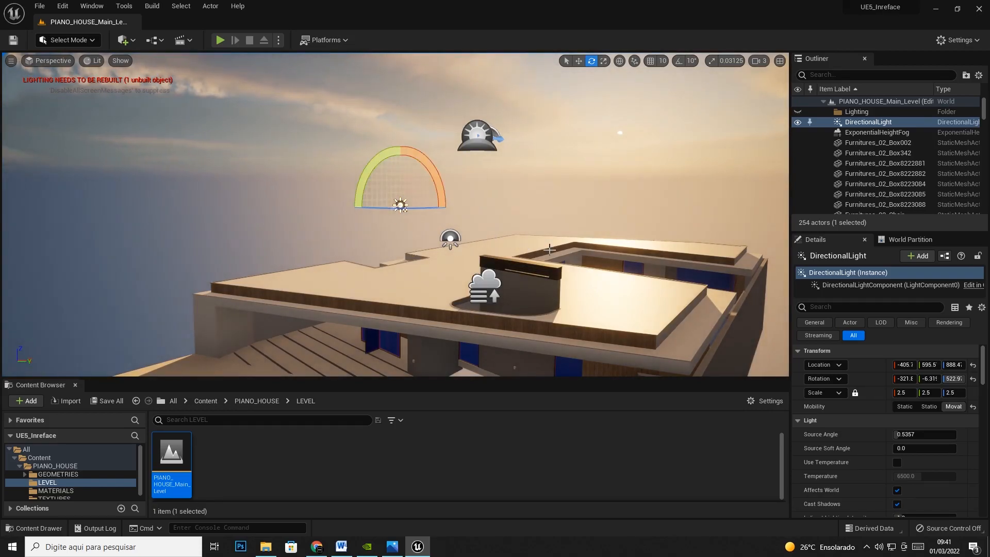
Toggle the height fog's visibility repeatedly to compare the scene with and without fog, leaving it visible.
{"action": "left_click", "coordinate": [797, 132]}
{"action": "left_click", "coordinate": [796, 133]}
{"action": "left_click", "coordinate": [796, 132]}
{"action": "left_click", "coordinate": [797, 133]}
{"action": "left_click", "coordinate": [797, 133]}
{"action": "left_click", "coordinate": [796, 133]}
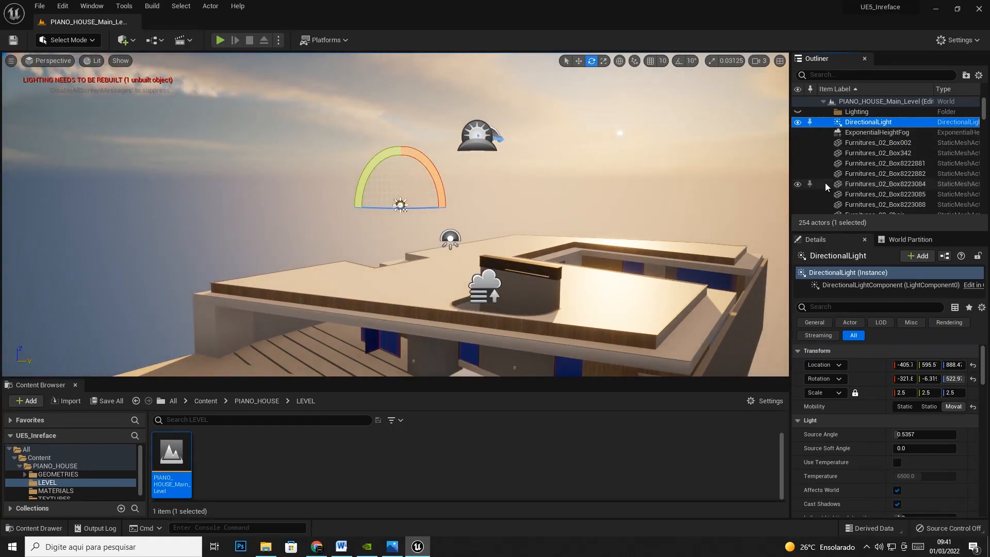
Try height fog densities of 10, 5, 2, 1, 0.5 and 0.2, finishing on 0.02.
{"action": "left_click", "coordinate": [862, 132]}
{"action": "left_click", "coordinate": [927, 435]}
{"action": "type", "text": "10"}
{"action": "key", "text": "Return"}
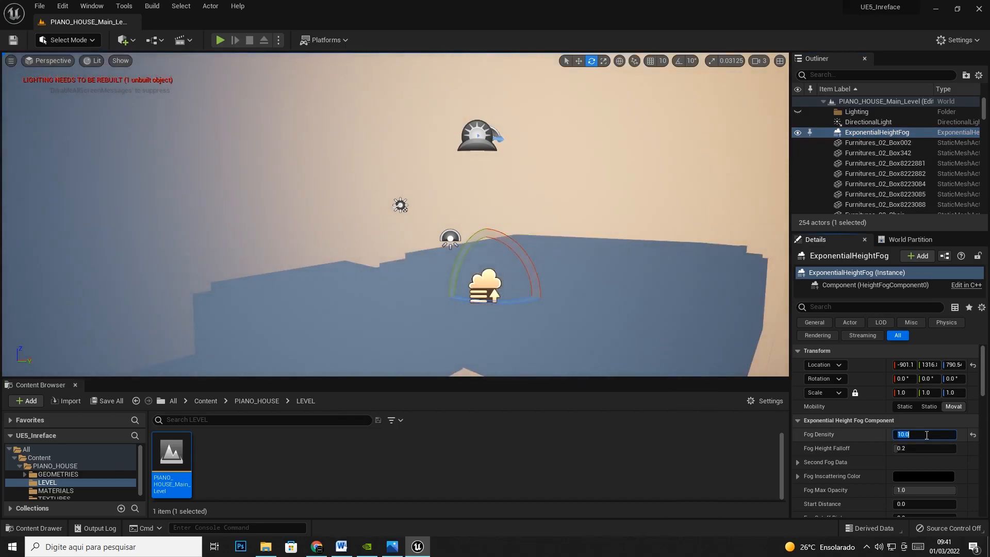
{"action": "type", "text": "5"}
{"action": "key", "text": "Return"}
{"action": "type", "text": "2"}
{"action": "key", "text": "Return"}
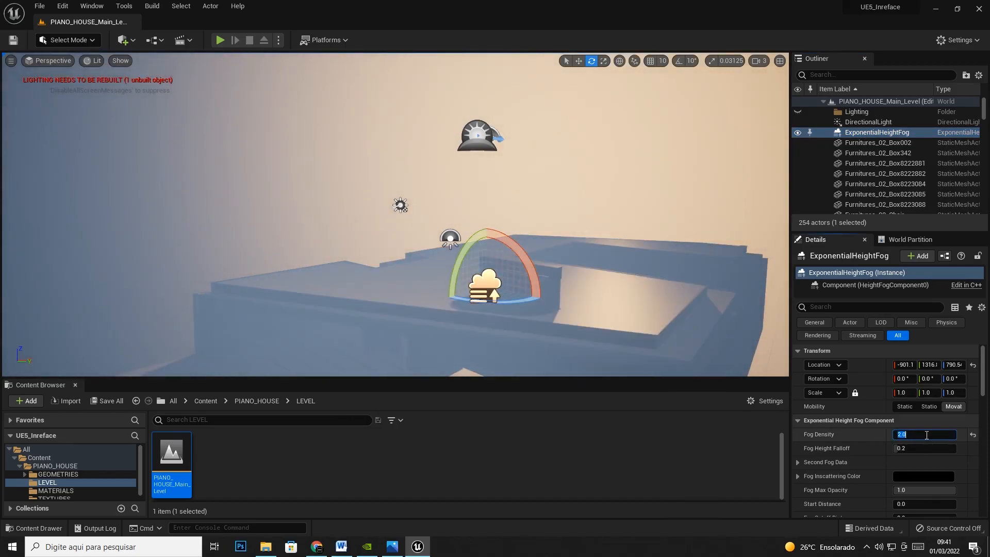
{"action": "type", "text": "1"}
{"action": "key", "text": "Return"}
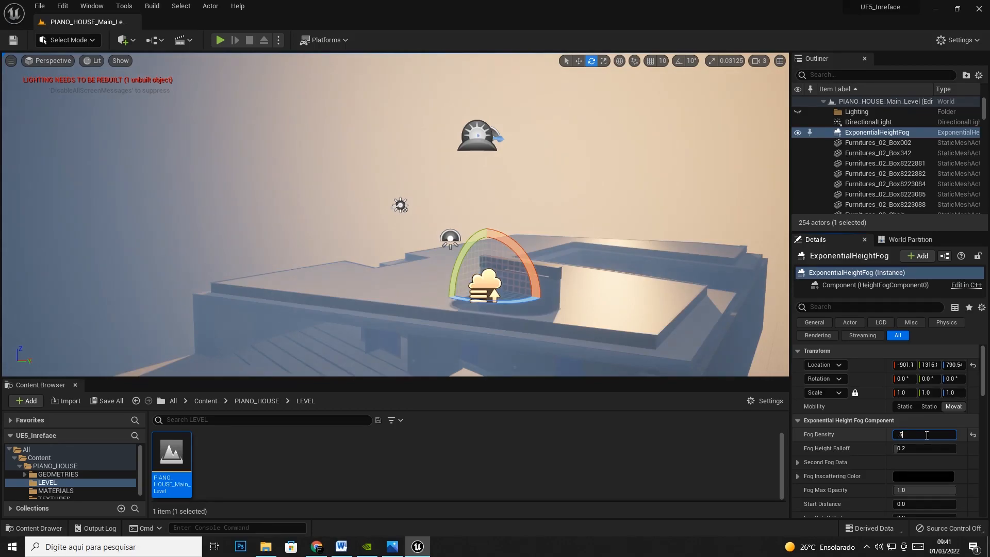
{"action": "type", "text": "0.5"}
{"action": "key", "text": "Return"}
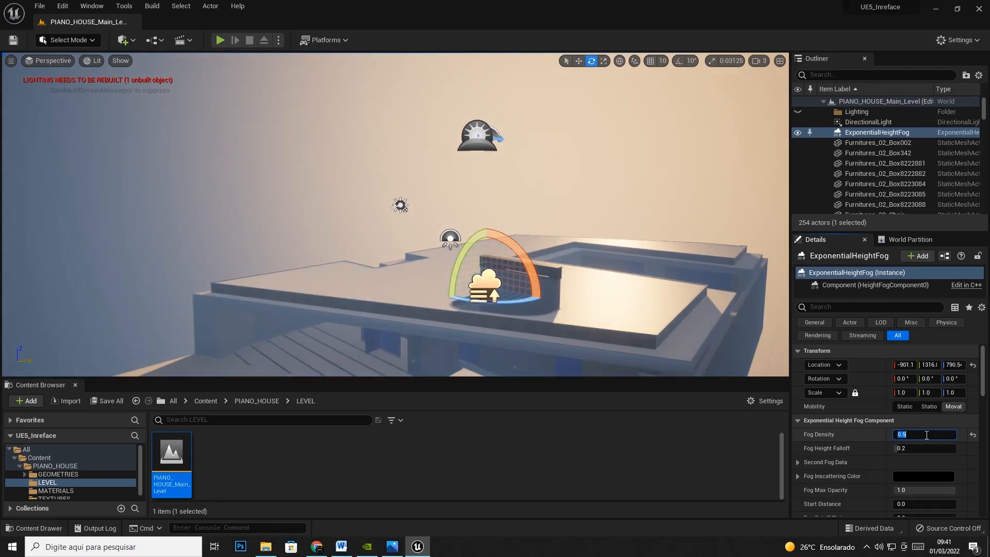
{"action": "type", "text": "0.2"}
{"action": "key", "text": "Return"}
{"action": "type", "text": "0.02"}
{"action": "key", "text": "Return"}
Enable Volumetric Fog on the height fog while viewing the house from the entrance terrace.
{"action": "right_click_drag", "start_coordinate": [561, 262], "coordinate": [502, 271]}
{"action": "key", "text": "q"}
{"action": "key", "text": "w"}
{"action": "key", "text": "a"}
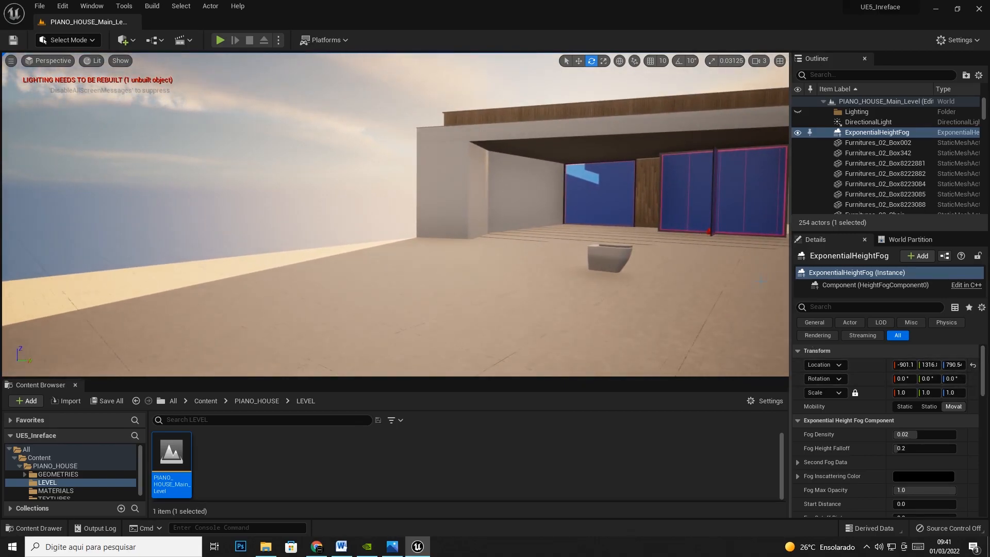
{"action": "left_click_drag", "start_coordinate": [983, 370], "coordinate": [979, 415]}
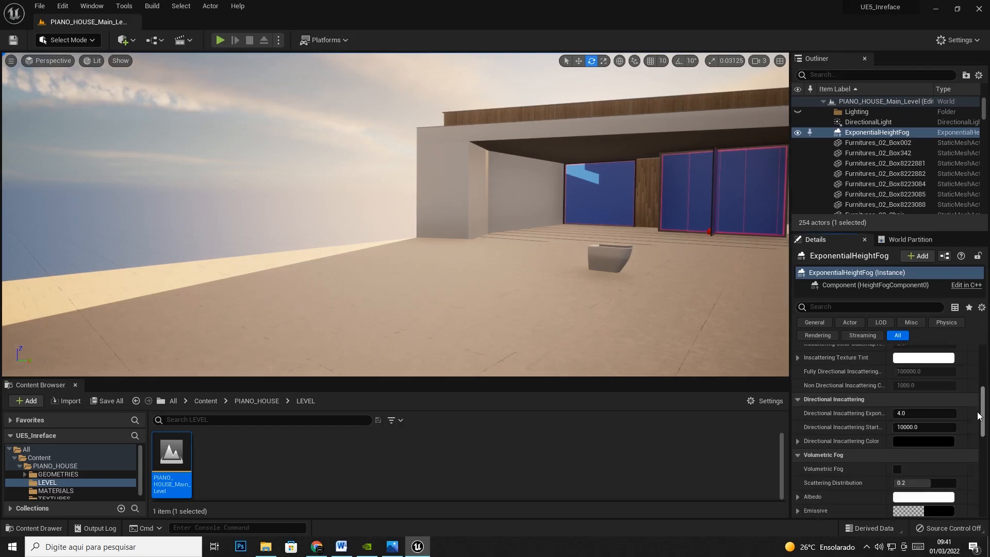
{"action": "left_click", "coordinate": [897, 470]}
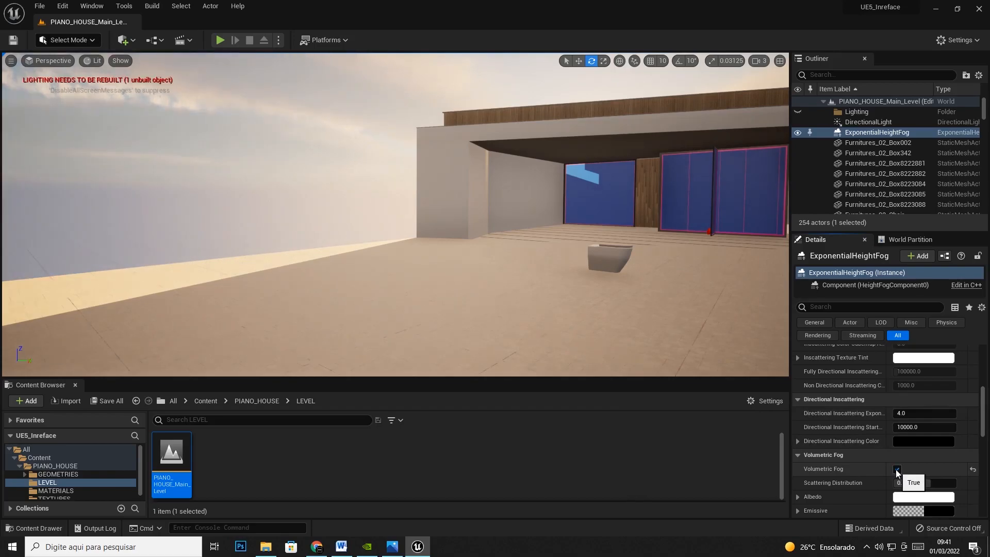
Rotate the directional light so the sun sits lower, just above the roof edge.
{"action": "right_click_drag", "start_coordinate": [593, 247], "coordinate": [572, 207]}
{"action": "left_click", "coordinate": [868, 122]}
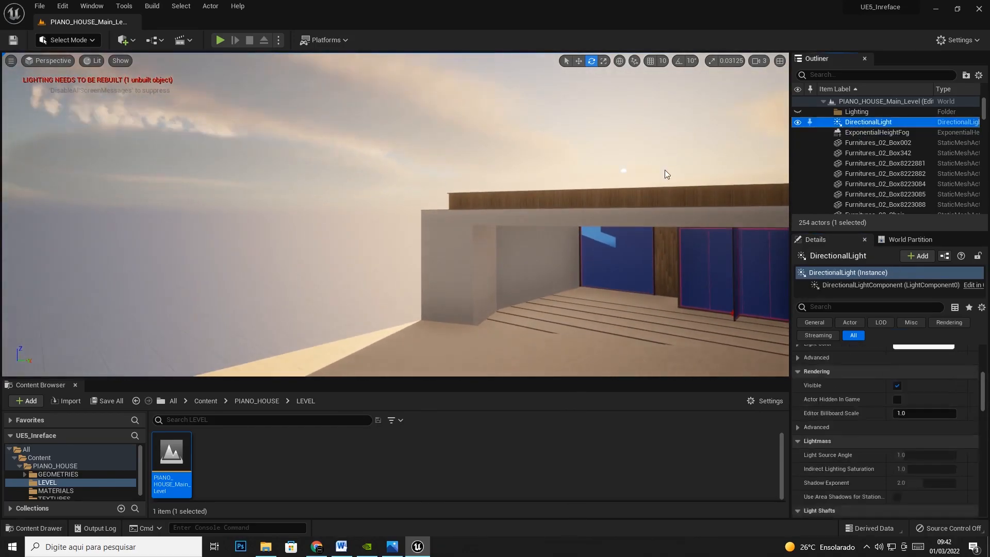
{"action": "right_click_drag", "start_coordinate": [687, 214], "coordinate": [715, 201]}
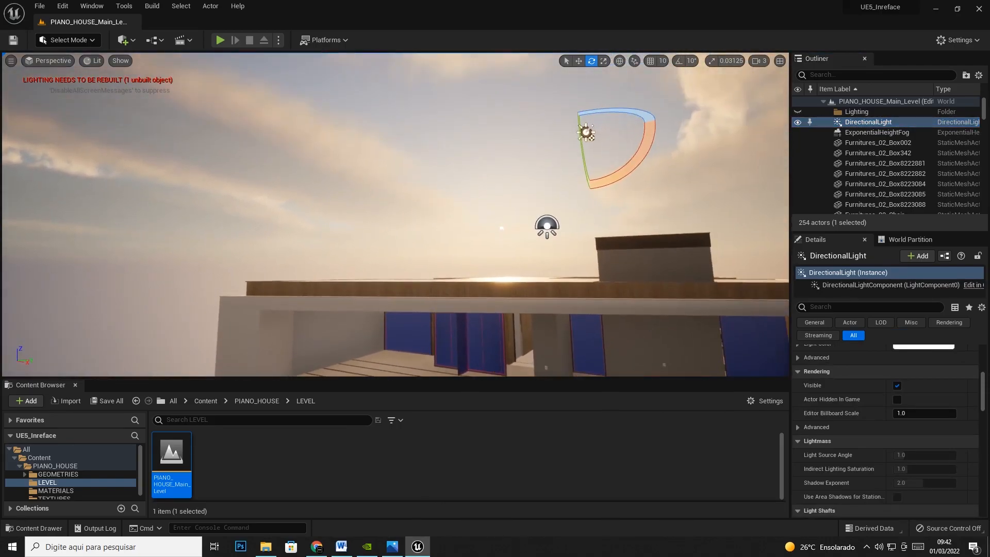
{"action": "left_click_drag", "start_coordinate": [581, 156], "coordinate": [581, 159]}
{"action": "mouse_move", "coordinate": [620, 108]}
{"action": "left_mouse_down"}
{"action": "mouse_move", "coordinate": [729, 109]}
{"action": "mouse_move", "coordinate": [514, 108]}
{"action": "mouse_move", "coordinate": [621, 109]}
{"action": "mouse_move", "coordinate": [557, 109]}
{"action": "mouse_move", "coordinate": [583, 108]}
{"action": "left_mouse_up"}
{"action": "scroll", "coordinate": [923, 412], "scroll_direction": "up", "scroll_amount": 10}
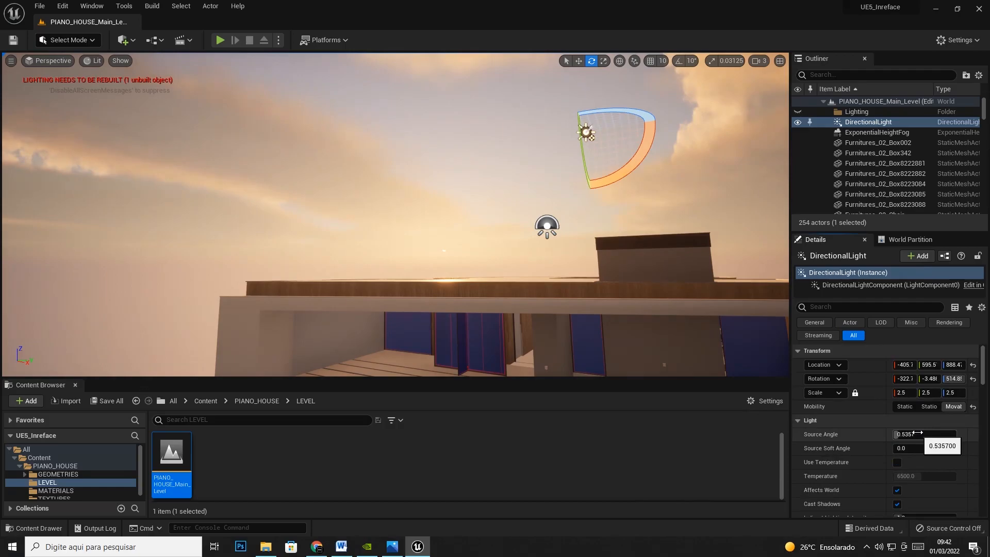
Set the height fog's Fog Density to 0.5.
{"action": "left_click", "coordinate": [870, 133]}
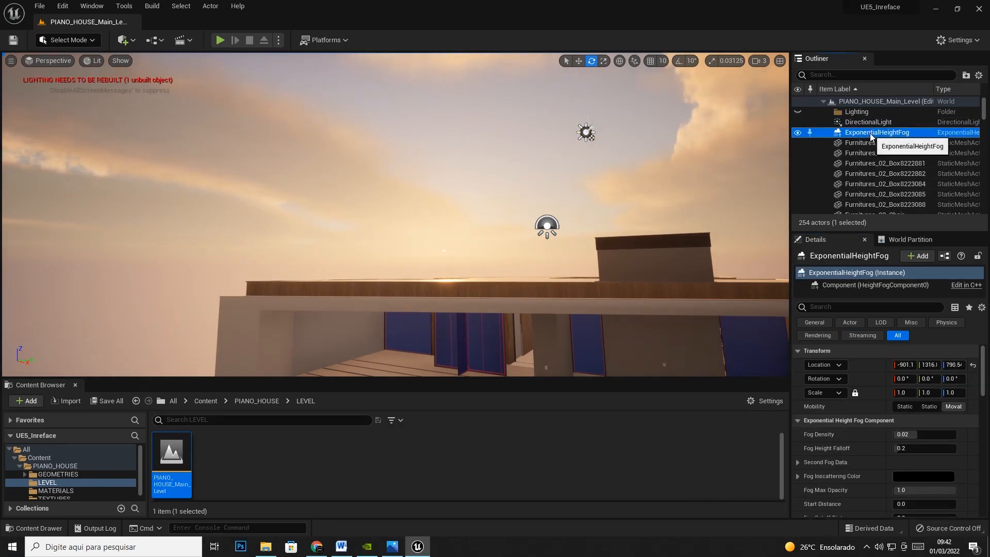
{"action": "left_click", "coordinate": [915, 435]}
{"action": "type", "text": "0.5"}
{"action": "key", "text": "Return"}
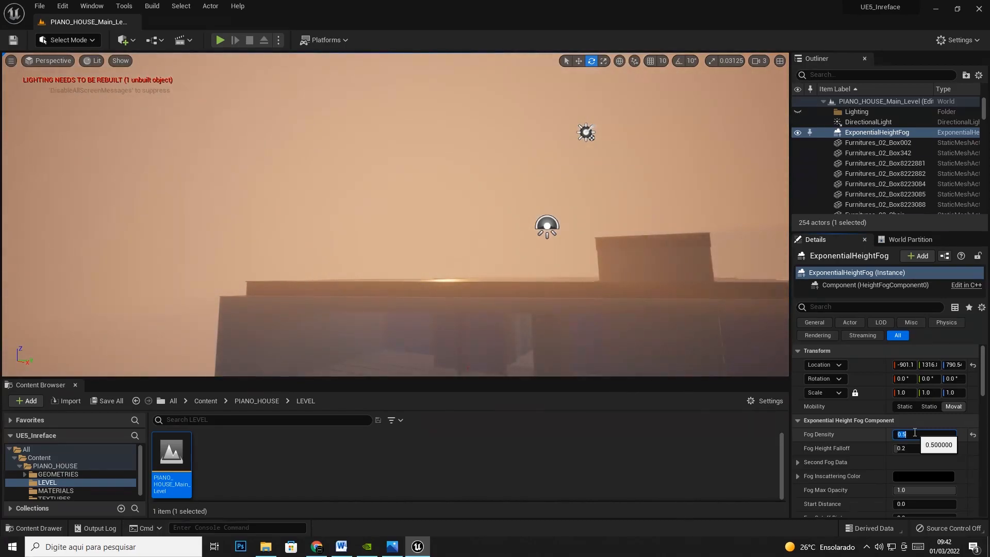
Rotate the directional light horizontally to bring the sun behind the raised block on the roof.
{"action": "left_click", "coordinate": [586, 132]}
{"action": "mouse_move", "coordinate": [611, 121]}
{"action": "left_mouse_down"}
{"action": "mouse_move", "coordinate": [635, 127]}
{"action": "mouse_move", "coordinate": [616, 131]}
{"action": "mouse_move", "coordinate": [644, 126]}
{"action": "mouse_move", "coordinate": [616, 132]}
{"action": "mouse_move", "coordinate": [643, 126]}
{"action": "mouse_move", "coordinate": [626, 129]}
{"action": "left_mouse_up"}
{"action": "left_click", "coordinate": [879, 132]}
{"action": "left_click", "coordinate": [881, 114]}
{"action": "left_click", "coordinate": [881, 122]}
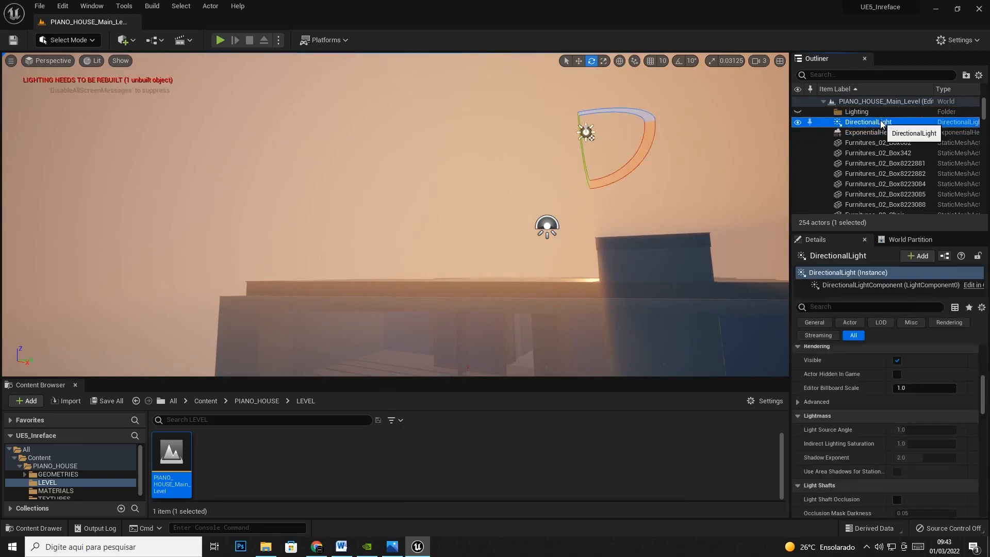
Toggle the height fog's Volumetric Fog option on and off to compare the light rays, leaving it enabled.
{"action": "left_click", "coordinate": [882, 133]}
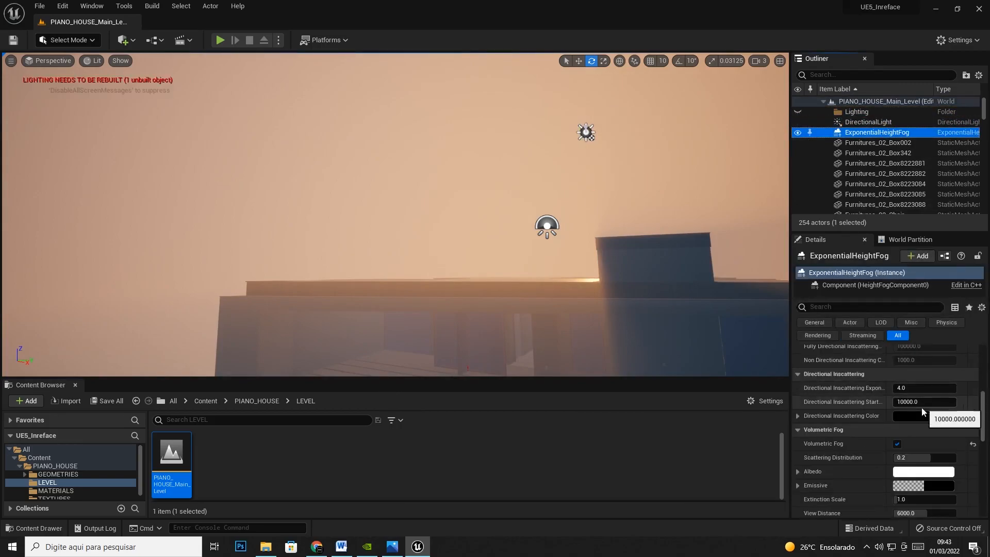
{"action": "left_click", "coordinate": [897, 444]}
{"action": "left_click", "coordinate": [897, 444]}
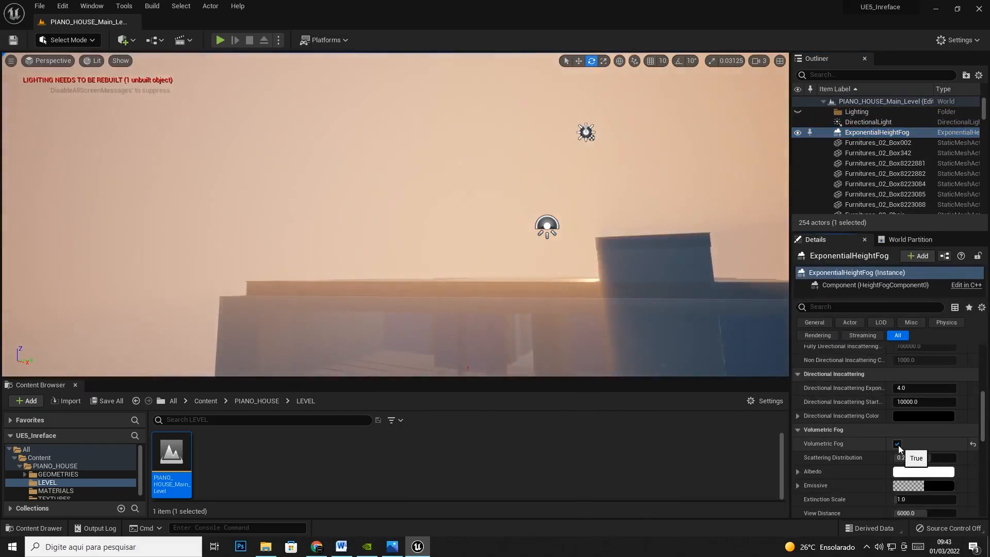
{"action": "left_click", "coordinate": [897, 444]}
{"action": "left_click", "coordinate": [897, 445]}
{"action": "left_click", "coordinate": [897, 444]}
{"action": "left_click", "coordinate": [897, 445]}
{"action": "left_click", "coordinate": [897, 445]}
{"action": "left_click", "coordinate": [897, 445]}
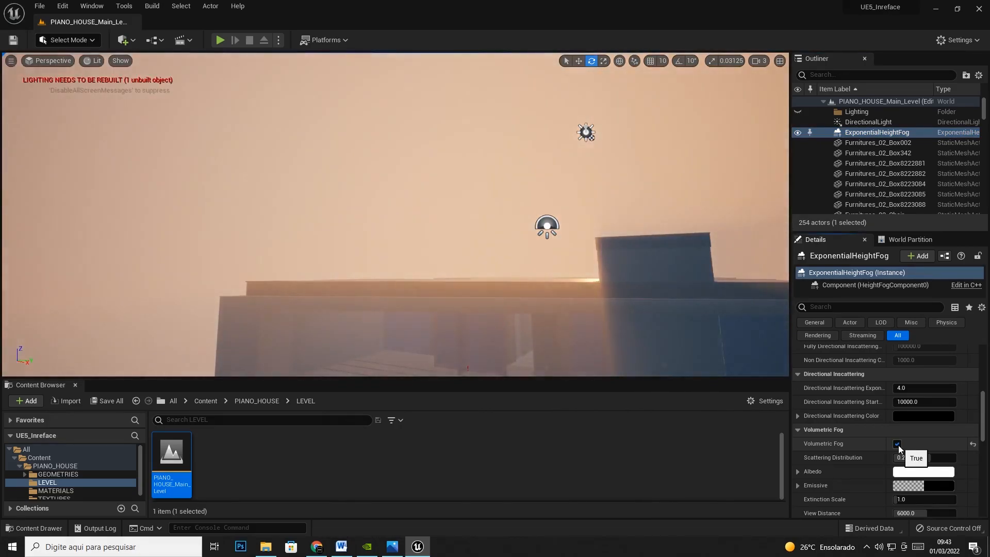
Rotate the directional light further horizontally so the sun moves past the block on the roof.
{"action": "left_click", "coordinate": [868, 122]}
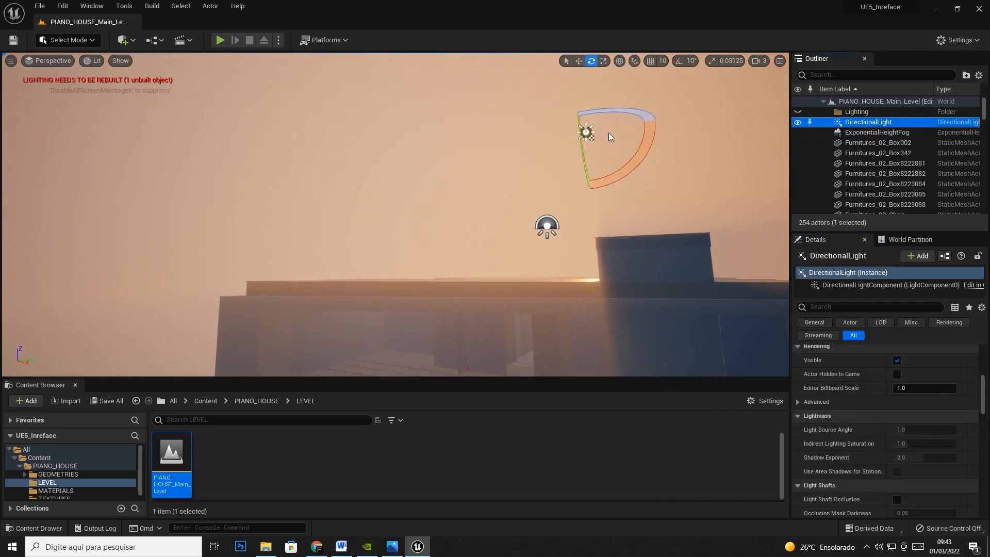
{"action": "left_click_drag", "start_coordinate": [612, 109], "coordinate": [588, 132]}
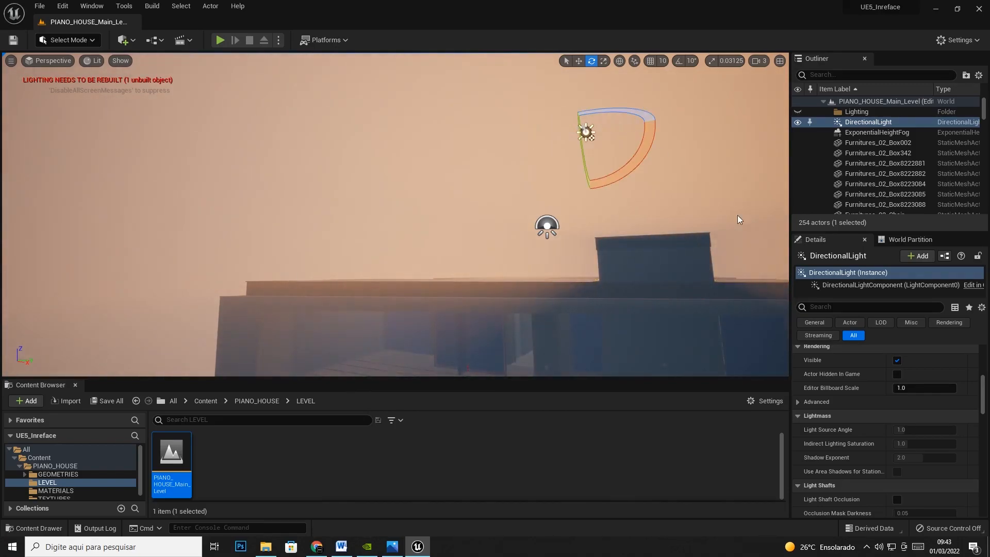
{"action": "scroll", "coordinate": [928, 430], "scroll_direction": "up", "scroll_amount": 10}
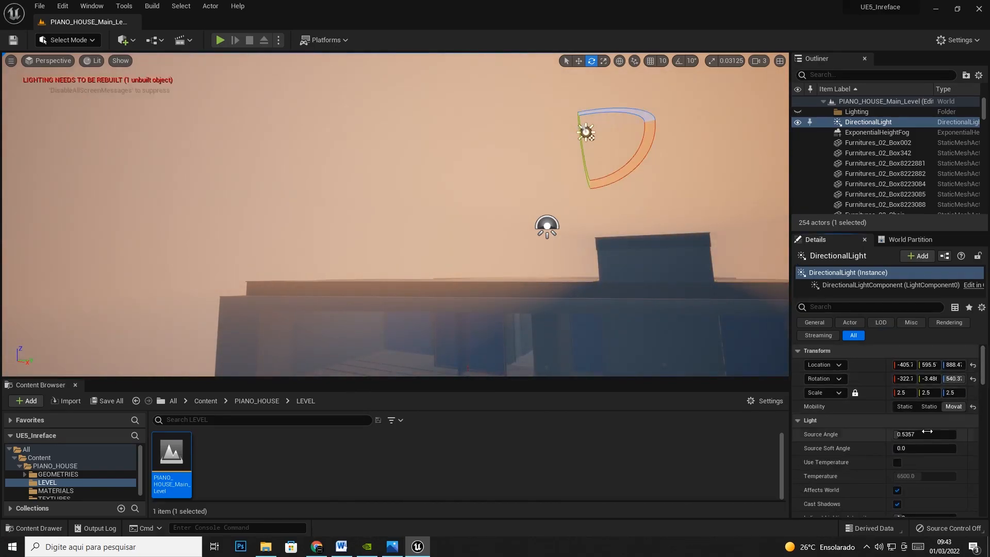
Reset the height fog's Fog Density to its default of 0.02.
{"action": "left_click", "coordinate": [883, 133]}
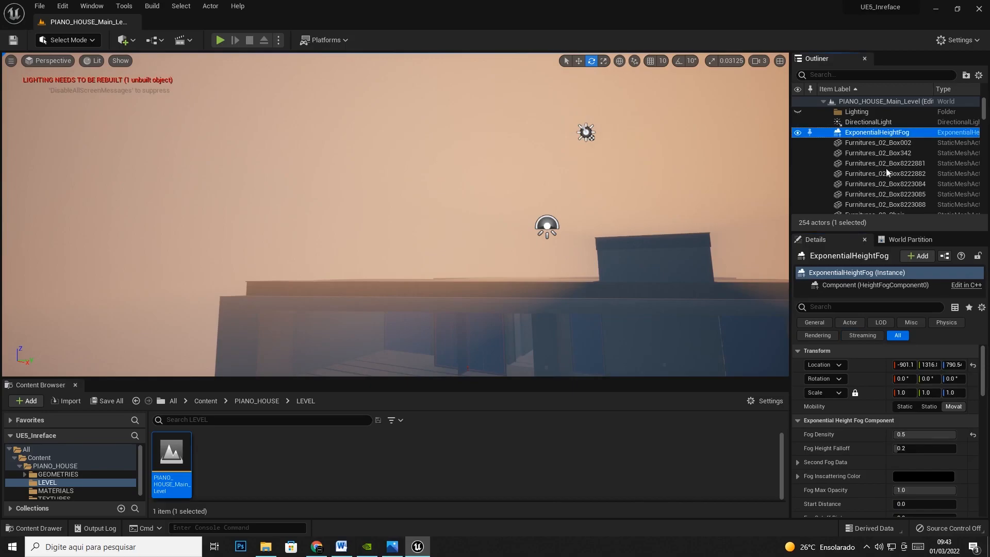
{"action": "left_click", "coordinate": [972, 434]}
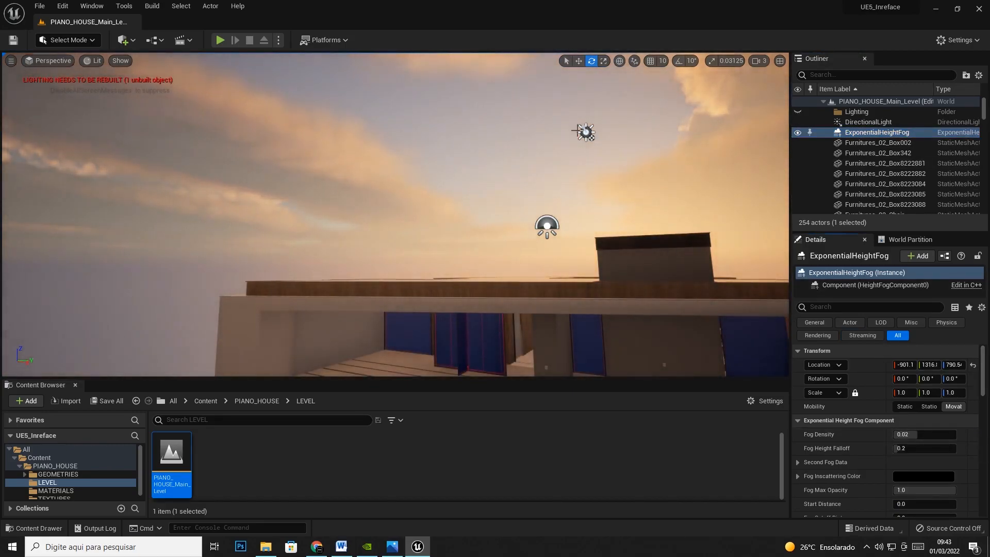
Rotate the directional light to raise the sun to daylight and view the whole house from outside.
{"action": "left_click", "coordinate": [586, 133]}
{"action": "left_click_drag", "start_coordinate": [585, 132], "coordinate": [578, 144]}
{"action": "key", "text": "s"}
{"action": "right_click_drag", "start_coordinate": [578, 145], "coordinate": [620, 187]}
{"action": "key", "text": "d"}
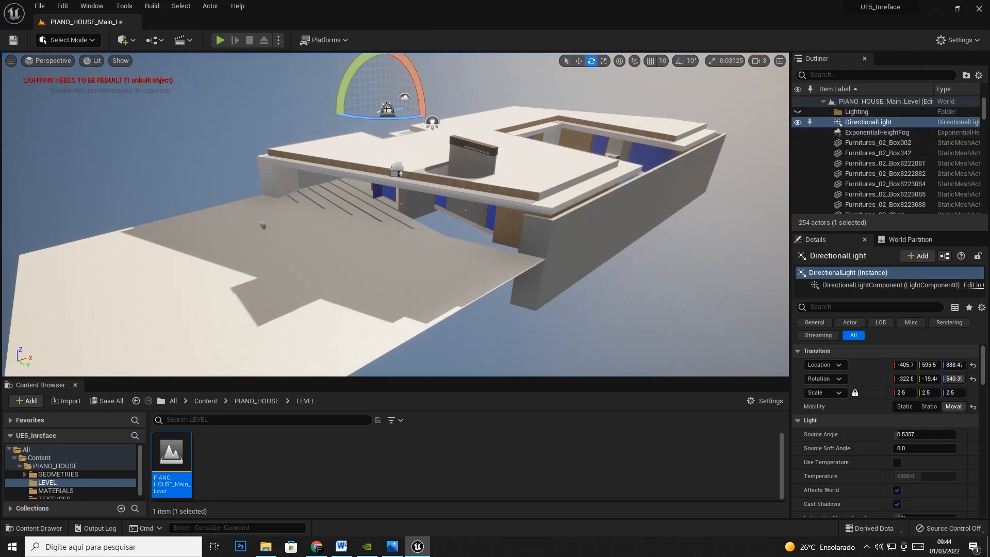
Review the settings of the height fog and sky light actors in turn.
{"action": "left_click", "coordinate": [855, 132]}
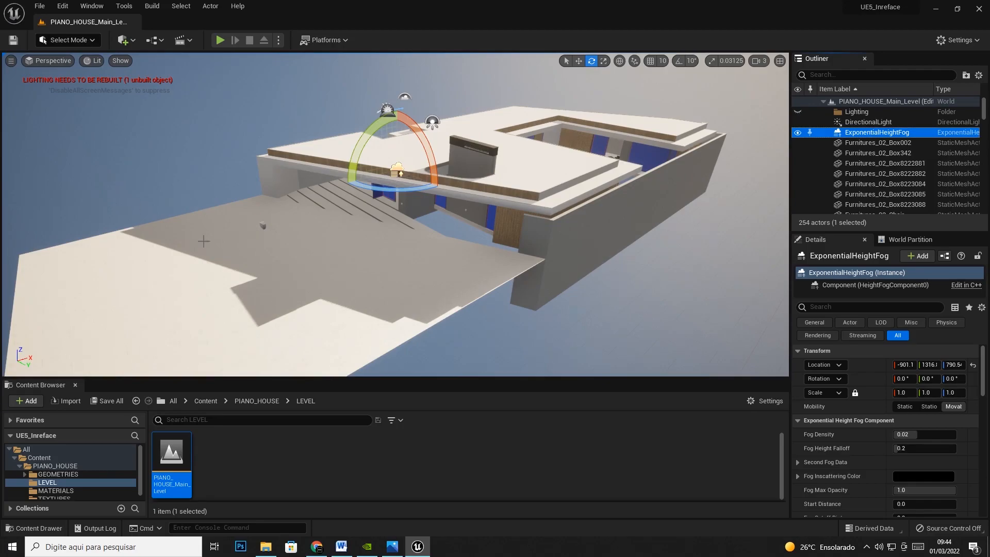
{"action": "scroll", "coordinate": [908, 147], "scroll_direction": "down", "scroll_amount": 10}
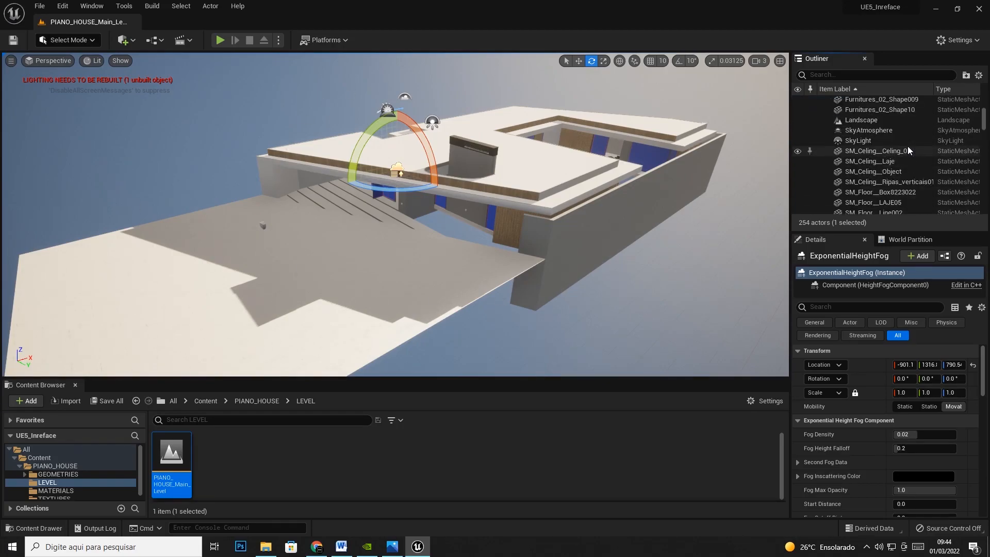
{"action": "left_click", "coordinate": [862, 141]}
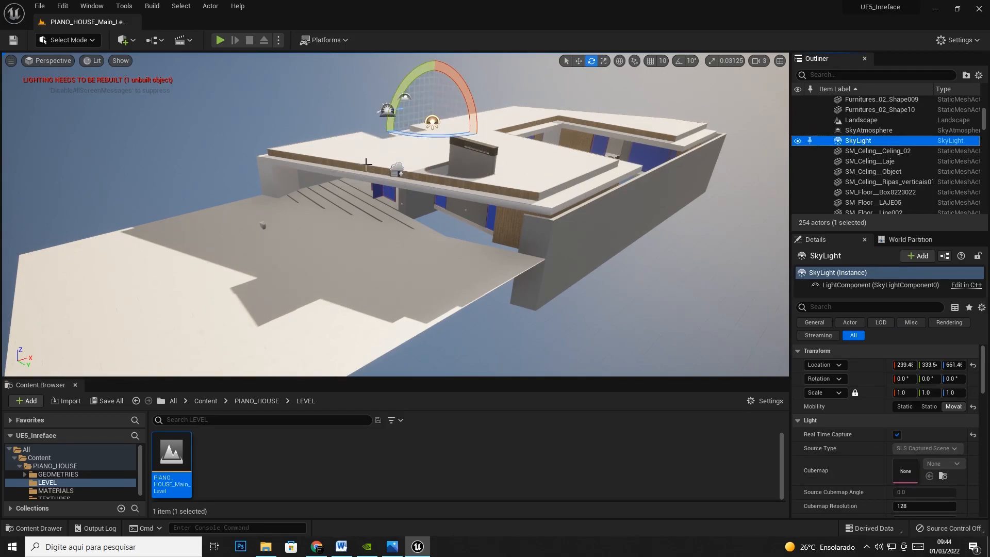
{"action": "mouse_move", "coordinate": [347, 144]}
{"action": "right_mouse_down"}
{"action": "mouse_move", "coordinate": [345, 98]}
{"action": "mouse_move", "coordinate": [337, 147]}
{"action": "right_mouse_up"}
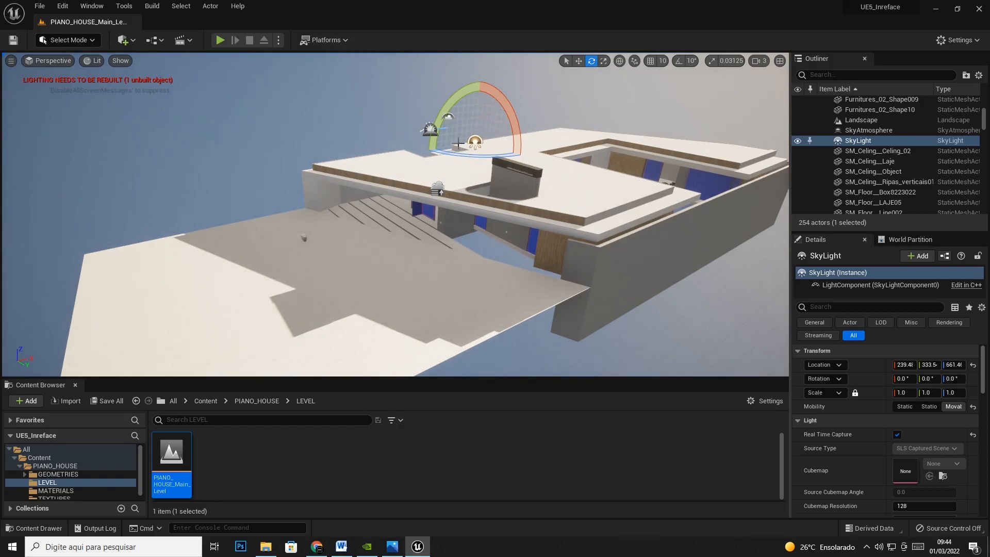
Hide and show the Sky Atmosphere actor to compare its effect on the scene, leaving it visible.
{"action": "left_click", "coordinate": [870, 131]}
{"action": "left_click", "coordinate": [797, 131]}
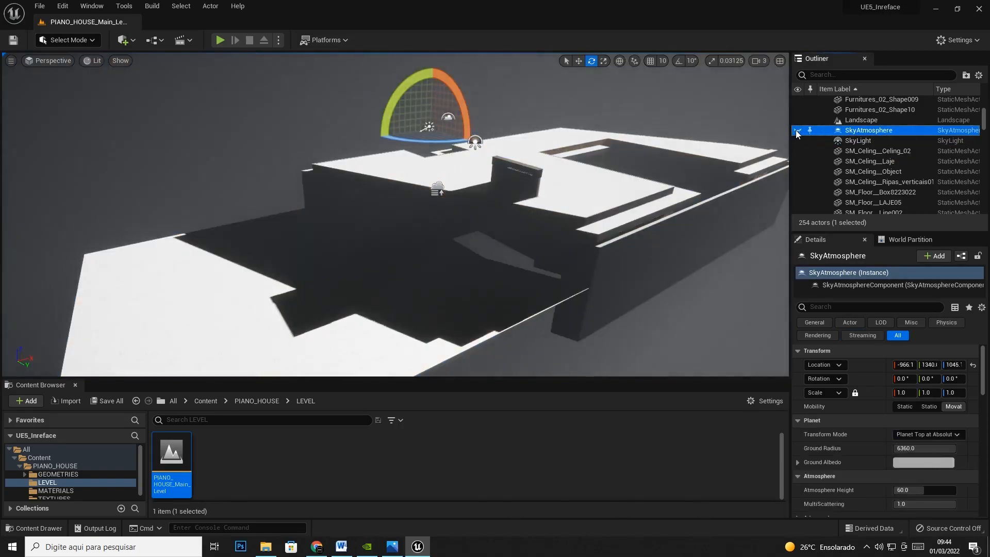
{"action": "left_click", "coordinate": [797, 132]}
{"action": "right_click_drag", "start_coordinate": [562, 206], "coordinate": [570, 145]}
{"action": "left_click", "coordinate": [802, 129]}
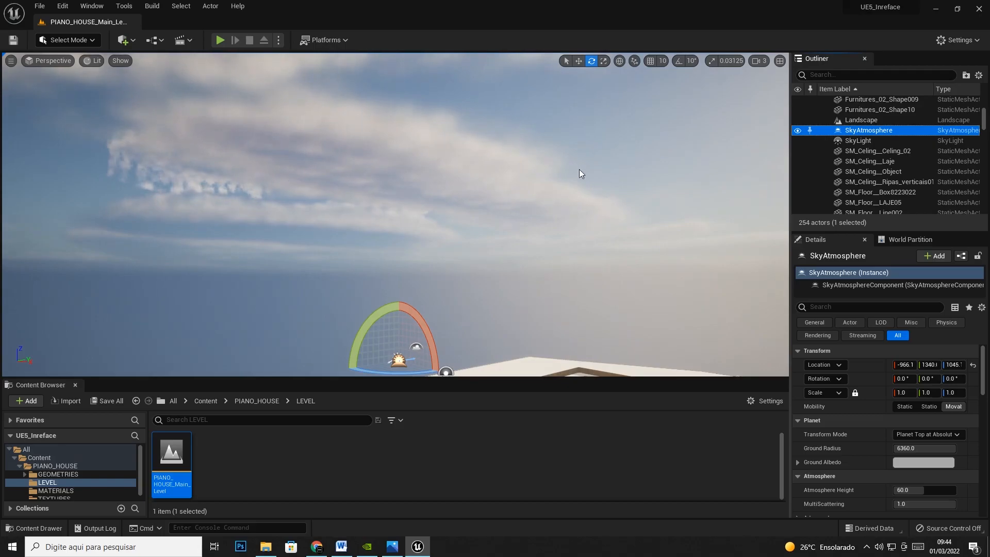
{"action": "scroll", "coordinate": [944, 105], "scroll_direction": "up", "scroll_amount": 10}
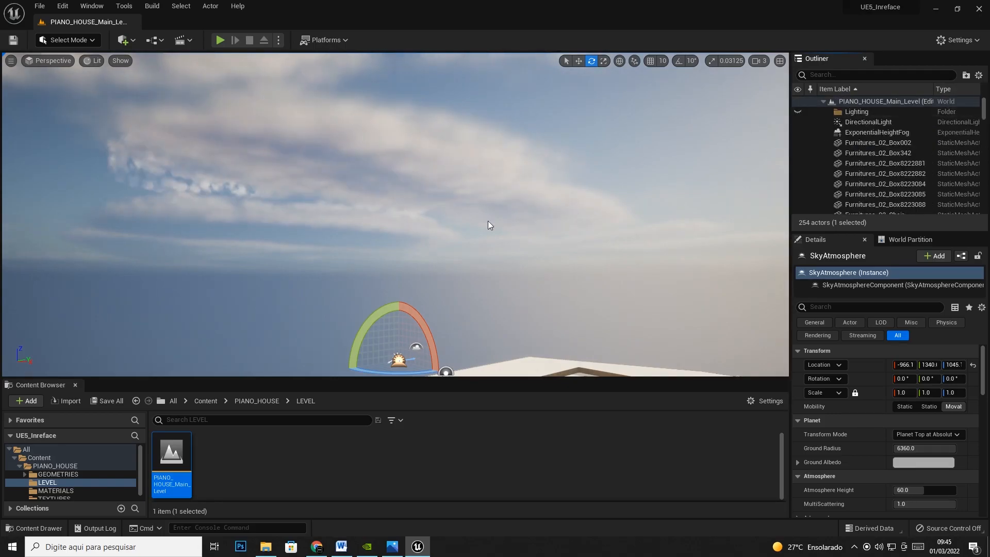
Hide and show the VolumetricCloud actor to compare its effect on the sky, leaving it visible.
{"action": "left_click_drag", "start_coordinate": [983, 110], "coordinate": [982, 188]}
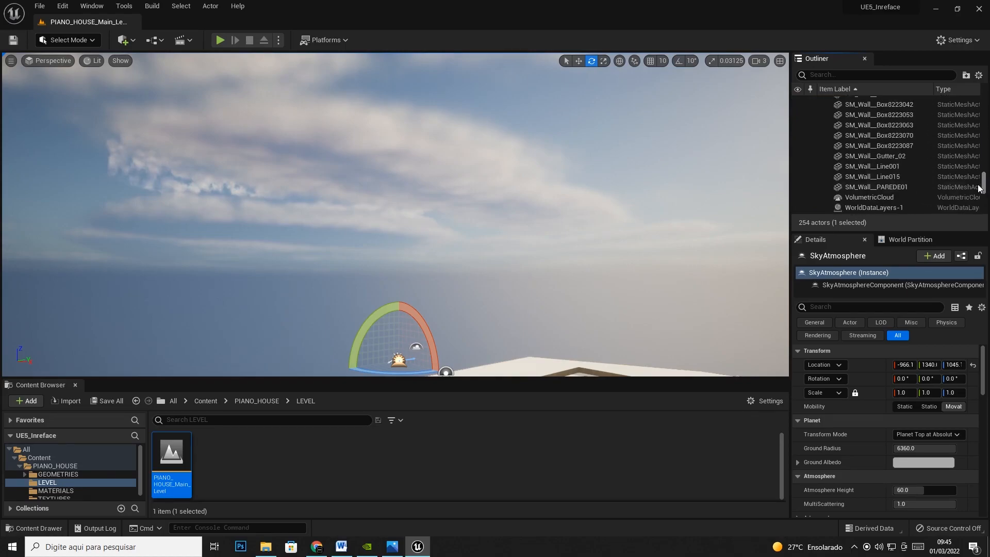
{"action": "left_click", "coordinate": [868, 199]}
{"action": "left_click", "coordinate": [795, 197]}
{"action": "left_click", "coordinate": [794, 198]}
{"action": "left_click", "coordinate": [795, 198]}
{"action": "left_click", "coordinate": [795, 198]}
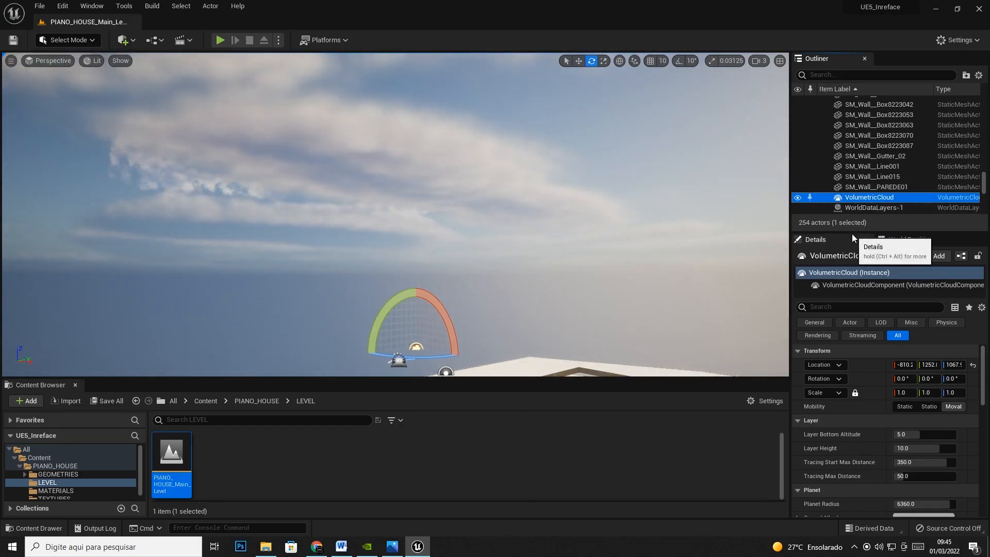
Enlarge the Outliner and move the VolumetricCloud actor into a new folder named Effects.
{"action": "left_click_drag", "start_coordinate": [852, 233], "coordinate": [848, 330]}
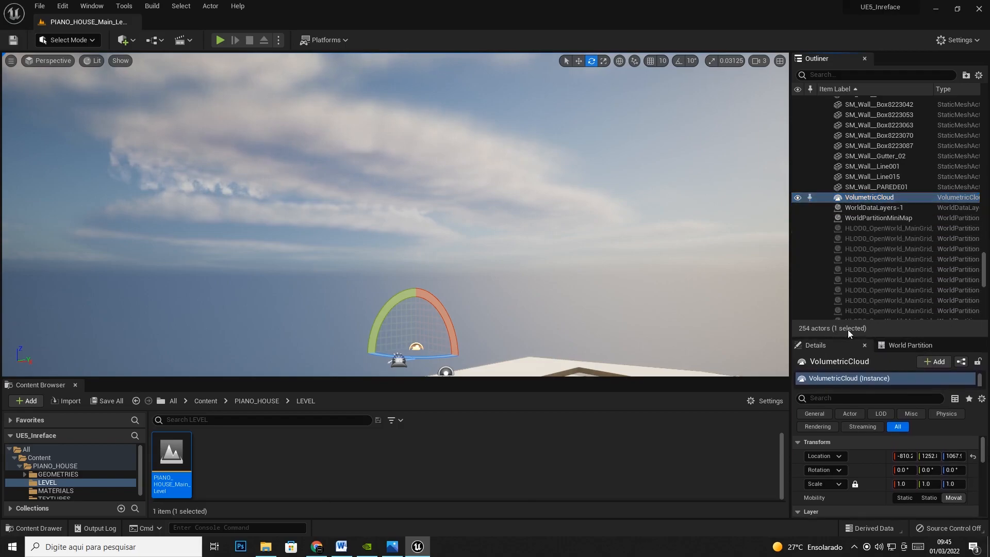
{"action": "right_click", "coordinate": [856, 199]}
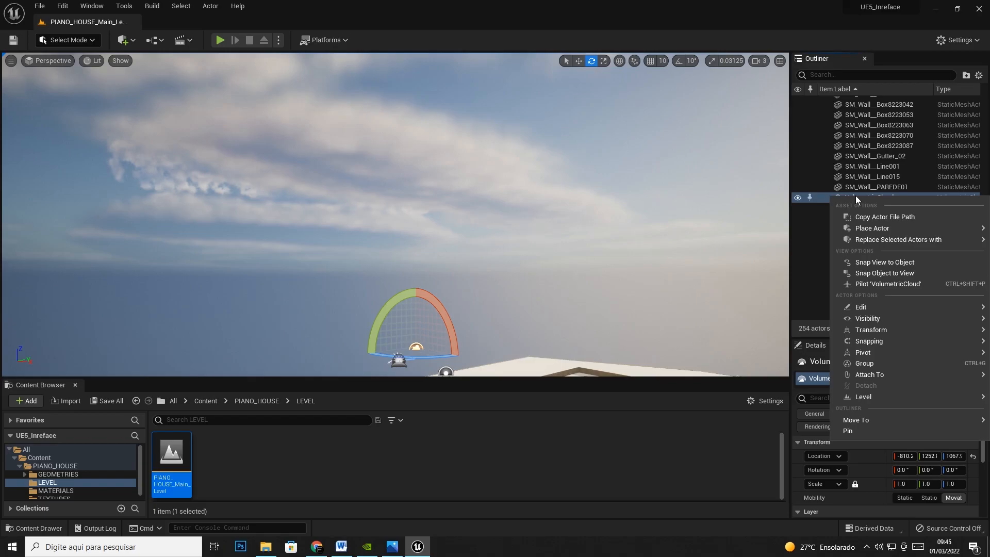
{"action": "mouse_move", "coordinate": [865, 417]}
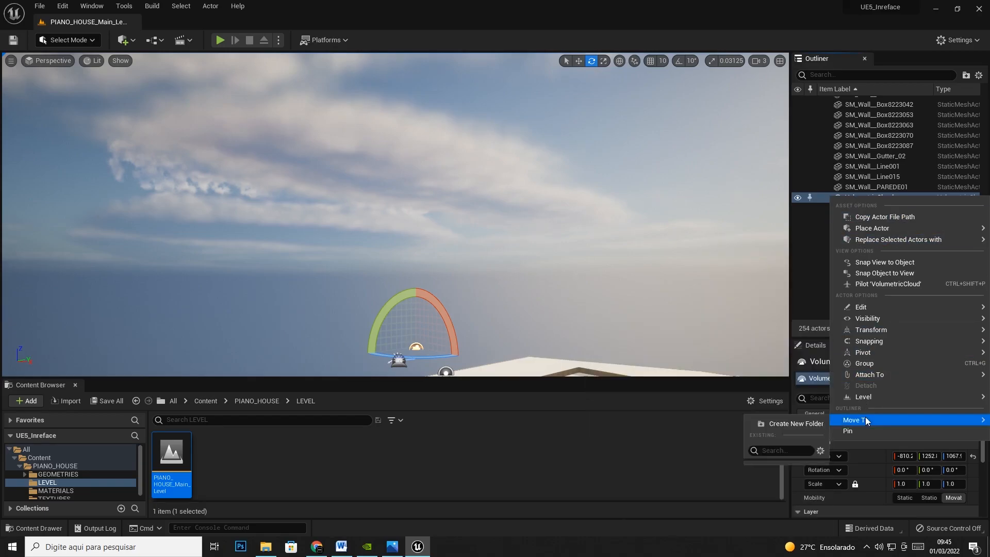
{"action": "left_click", "coordinate": [777, 426]}
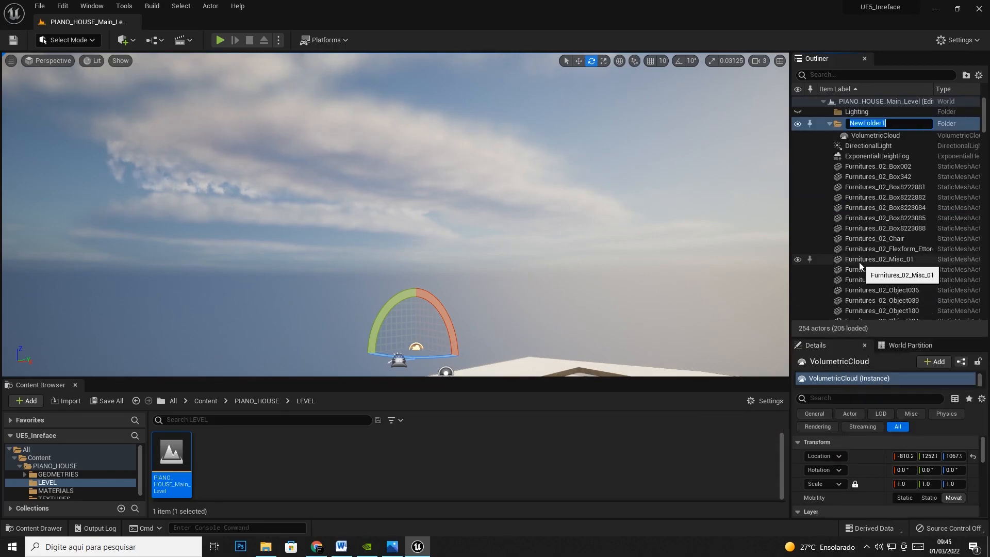
{"action": "type", "text": "Effects"}
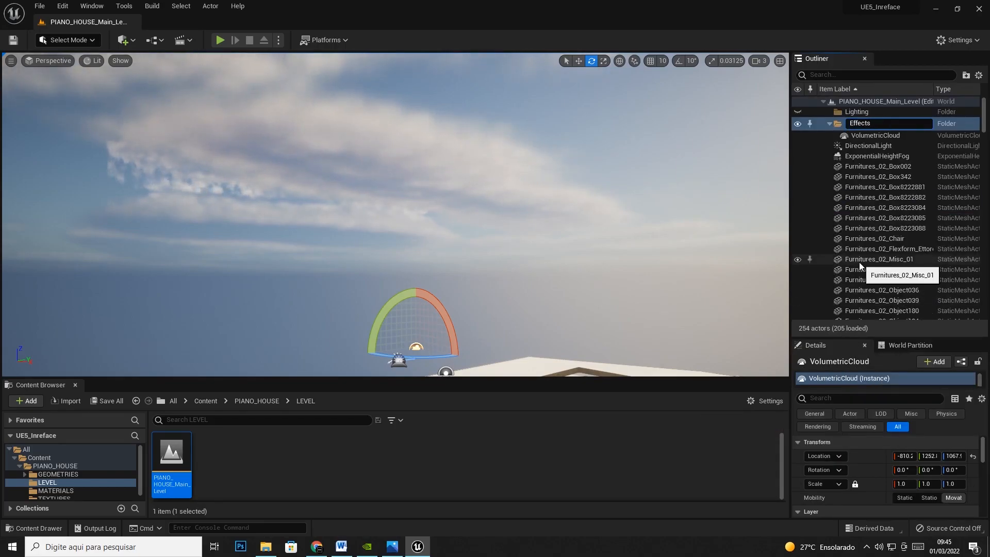
{"action": "key", "text": "Return"}
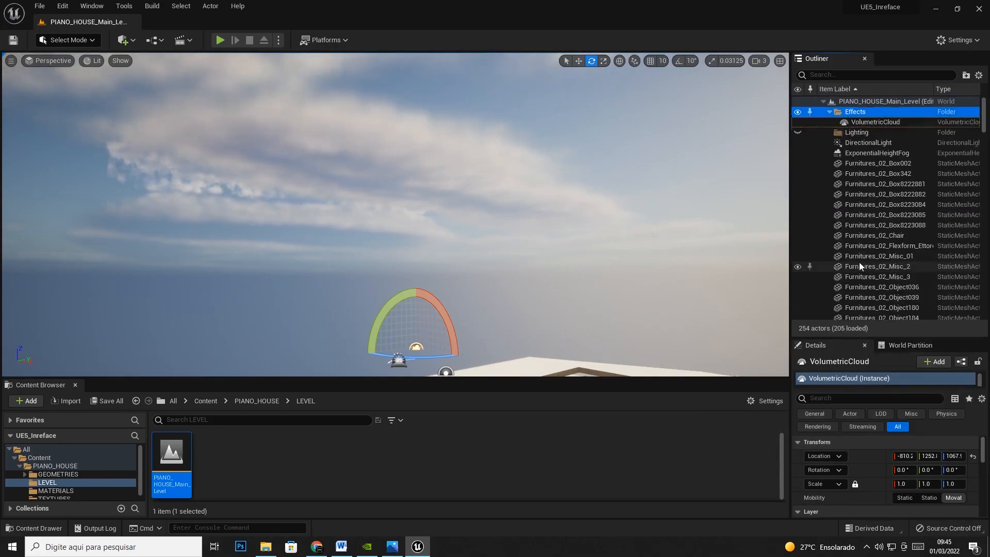
Move the ExponentialHeightFog and SkyAtmosphere actors into the existing Effects folder.
{"action": "left_click", "coordinate": [859, 152]}
{"action": "right_click", "coordinate": [861, 154]}
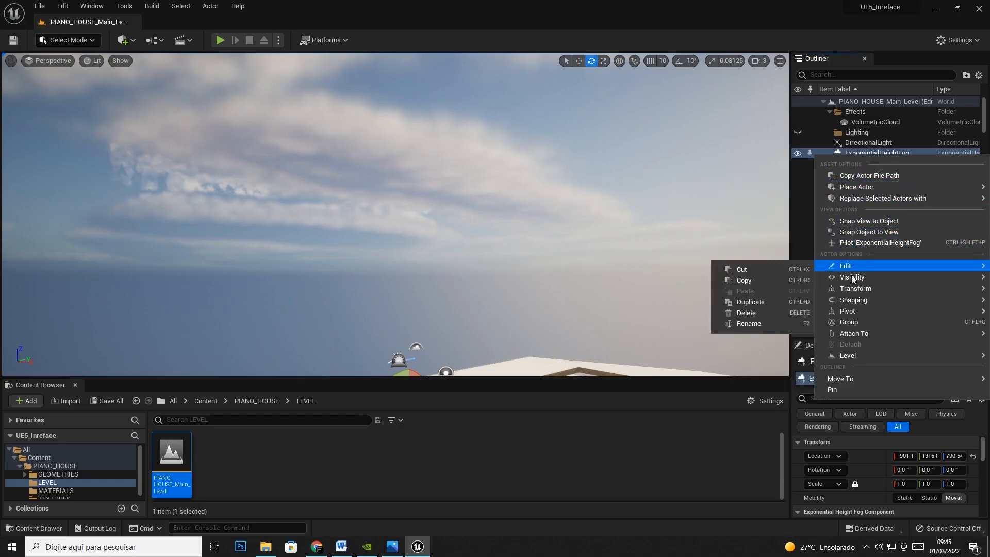
{"action": "mouse_move", "coordinate": [842, 377]}
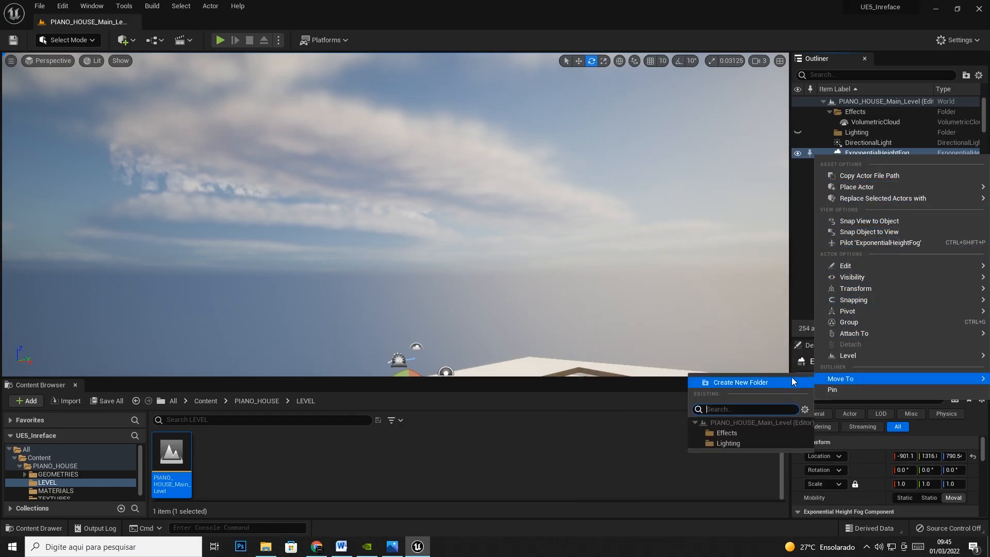
{"action": "left_click", "coordinate": [727, 433]}
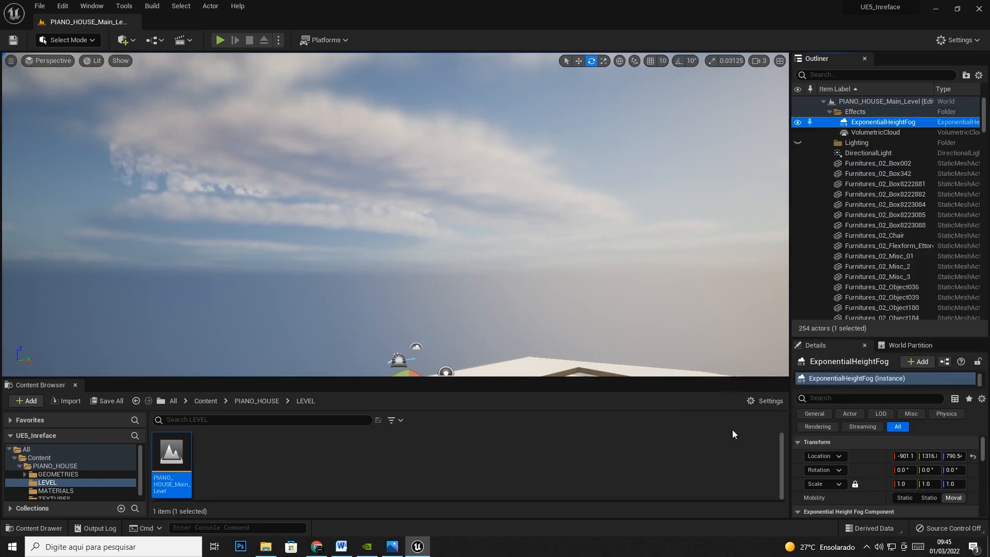
{"action": "scroll", "coordinate": [865, 152], "scroll_direction": "down", "scroll_amount": 5}
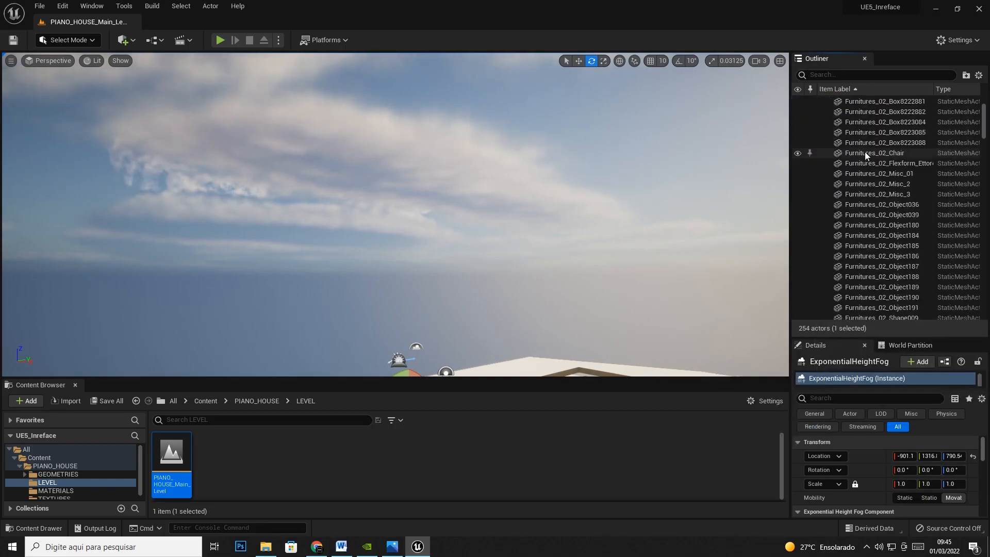
{"action": "left_click", "coordinate": [864, 266]}
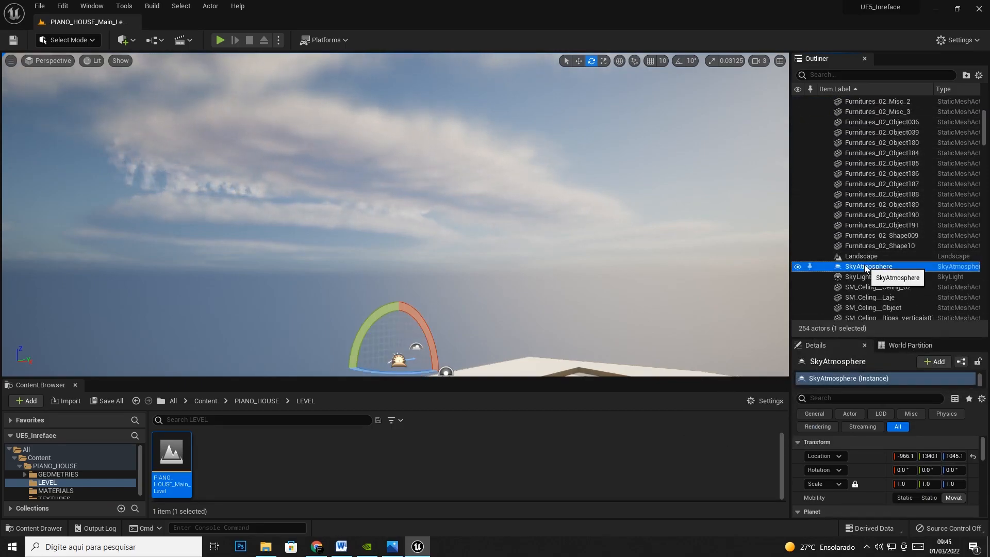
{"action": "right_click", "coordinate": [864, 266]}
{"action": "mouse_move", "coordinate": [861, 487]}
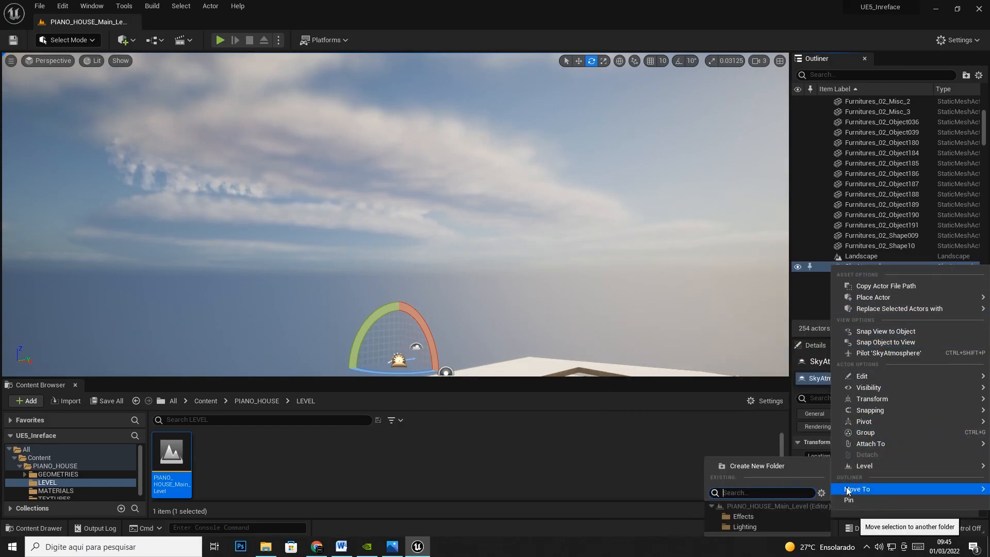
{"action": "left_click", "coordinate": [754, 516]}
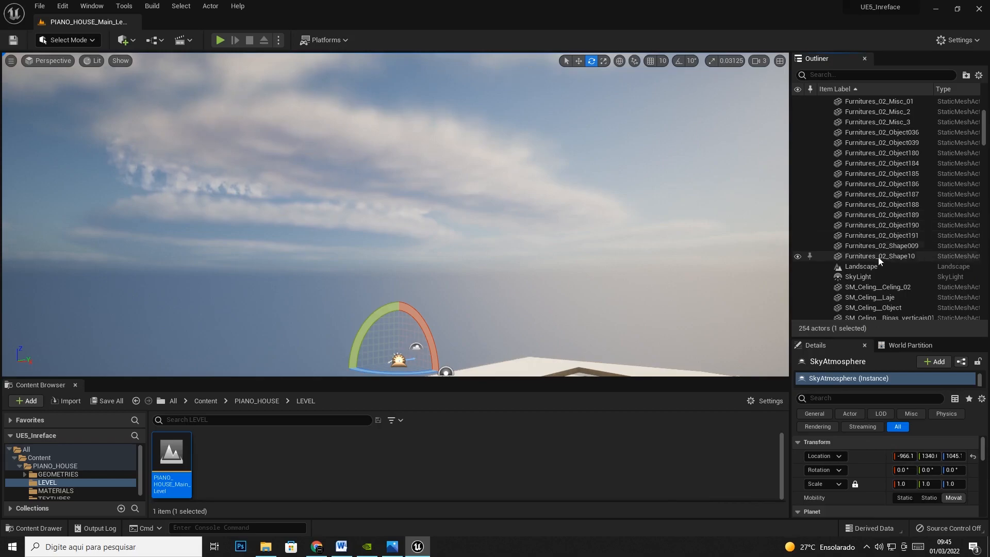
Move the SkyLight and DirectionalLight actors into the Lighting folder, and collapse the Lighting and Effects folders.
{"action": "left_click", "coordinate": [867, 279]}
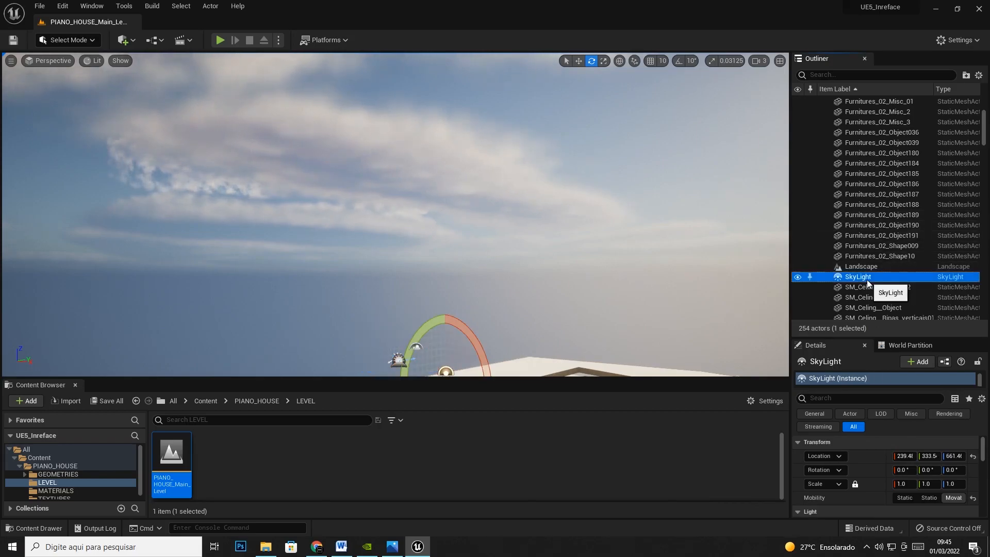
{"action": "right_click", "coordinate": [867, 279]}
{"action": "mouse_move", "coordinate": [892, 325]}
{"action": "mouse_move", "coordinate": [880, 504]}
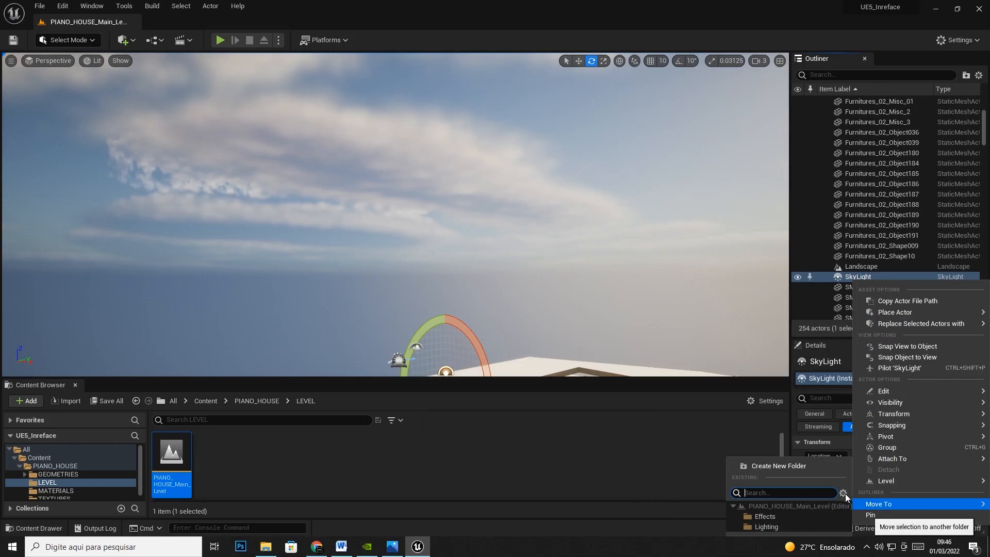
{"action": "left_click", "coordinate": [763, 526]}
{"action": "scroll", "coordinate": [874, 282], "scroll_direction": "up", "scroll_amount": 5}
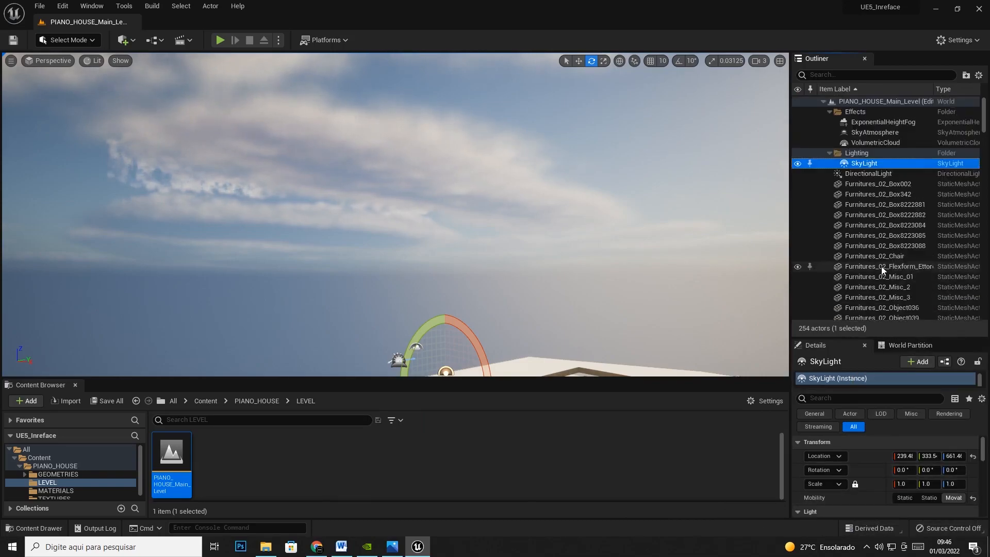
{"action": "left_click", "coordinate": [876, 173]}
{"action": "right_click", "coordinate": [876, 172]}
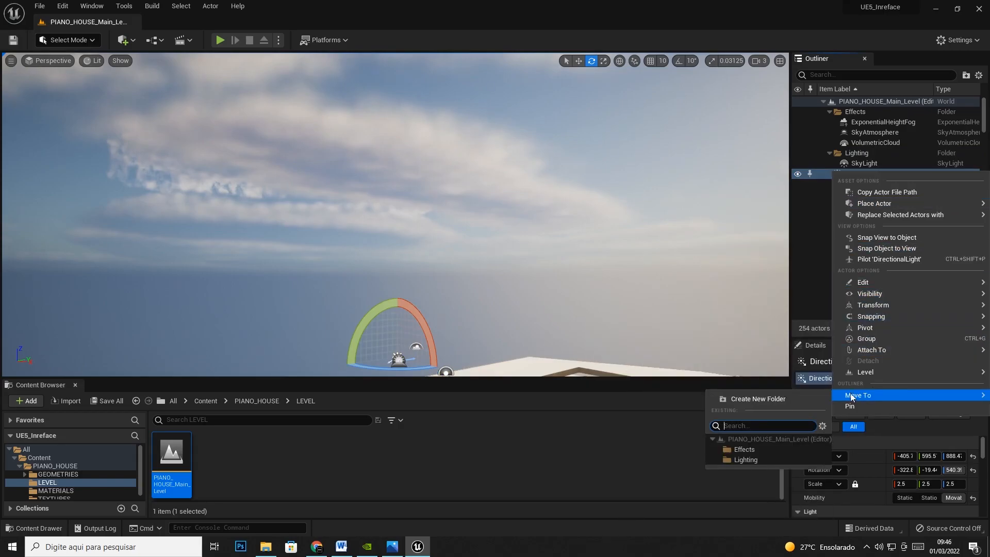
{"action": "left_click", "coordinate": [751, 459]}
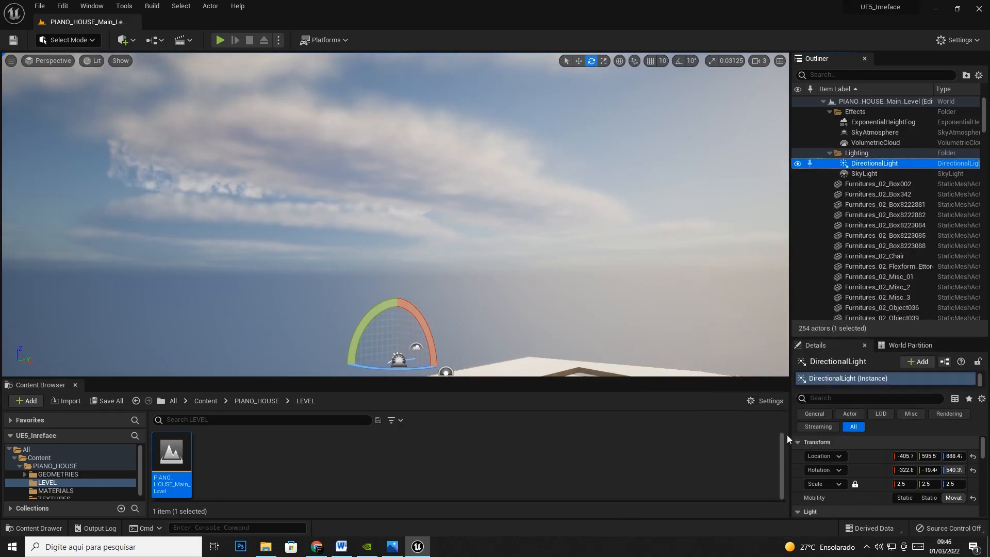
{"action": "left_click", "coordinate": [828, 152]}
{"action": "left_click", "coordinate": [829, 112]}
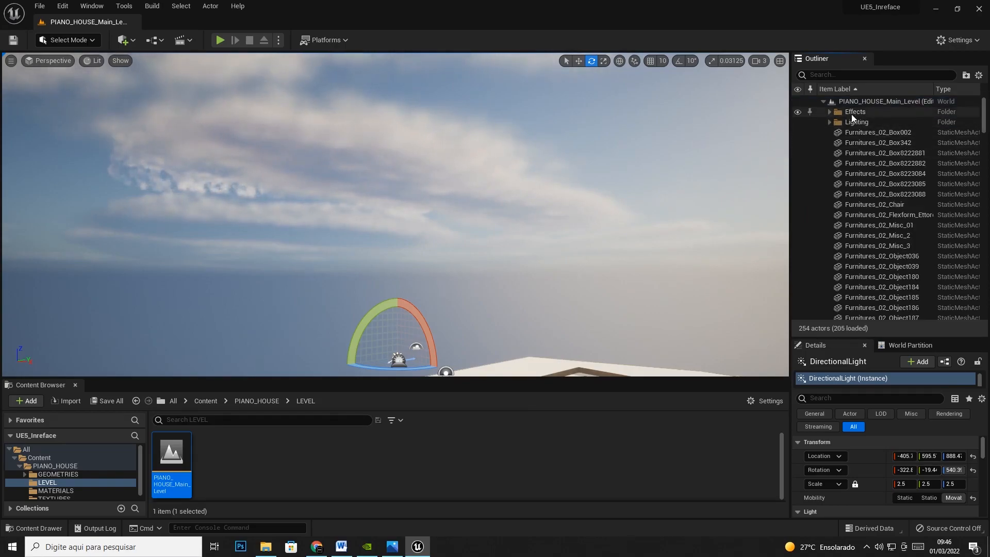
Select all the HLOD0_OpenWorld_MainGrid actors and move them into a new folder named LandScape.
{"action": "left_click_drag", "start_coordinate": [984, 116], "coordinate": [983, 267]}
{"action": "left_click", "coordinate": [892, 257]}
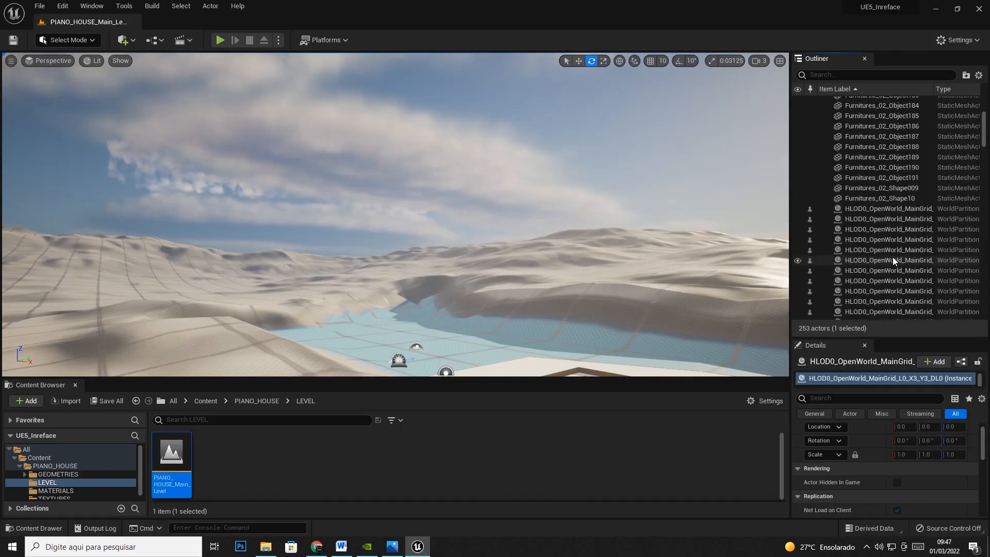
{"action": "left_click", "coordinate": [880, 208], "text": "shift"}
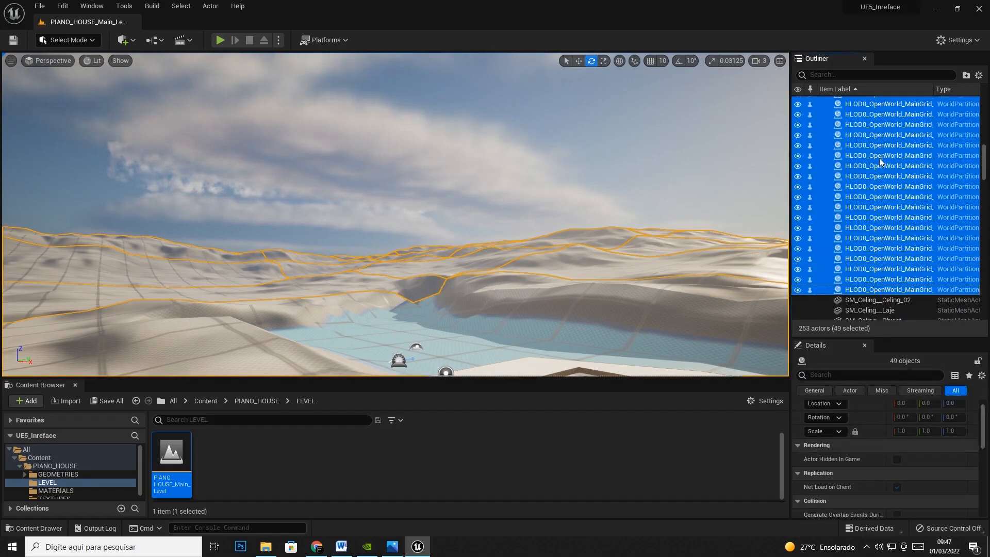
{"action": "scroll", "coordinate": [876, 182], "scroll_direction": "up", "scroll_amount": 1}
{"action": "scroll", "coordinate": [875, 171], "scroll_direction": "up", "scroll_amount": 3}
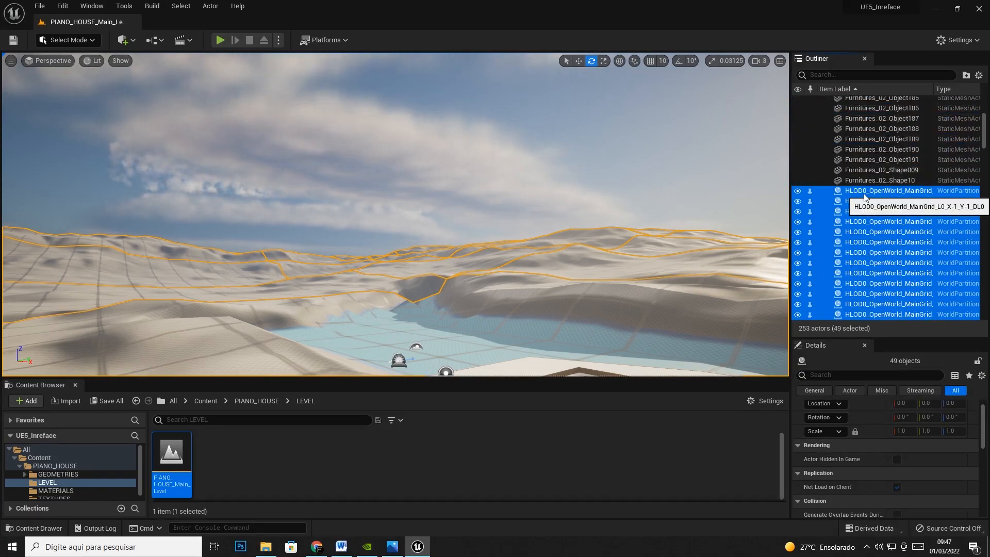
{"action": "right_click", "coordinate": [864, 193]}
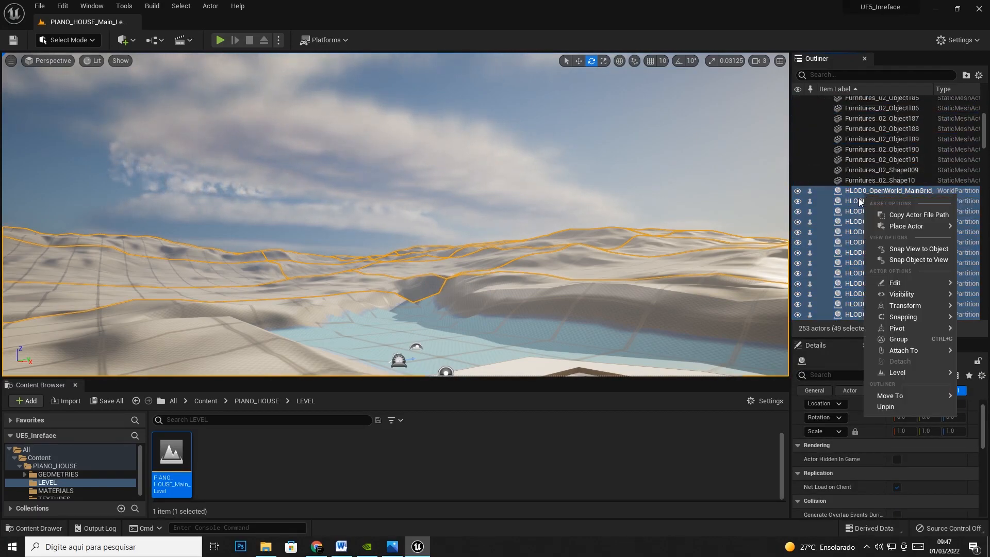
{"action": "mouse_move", "coordinate": [898, 395]}
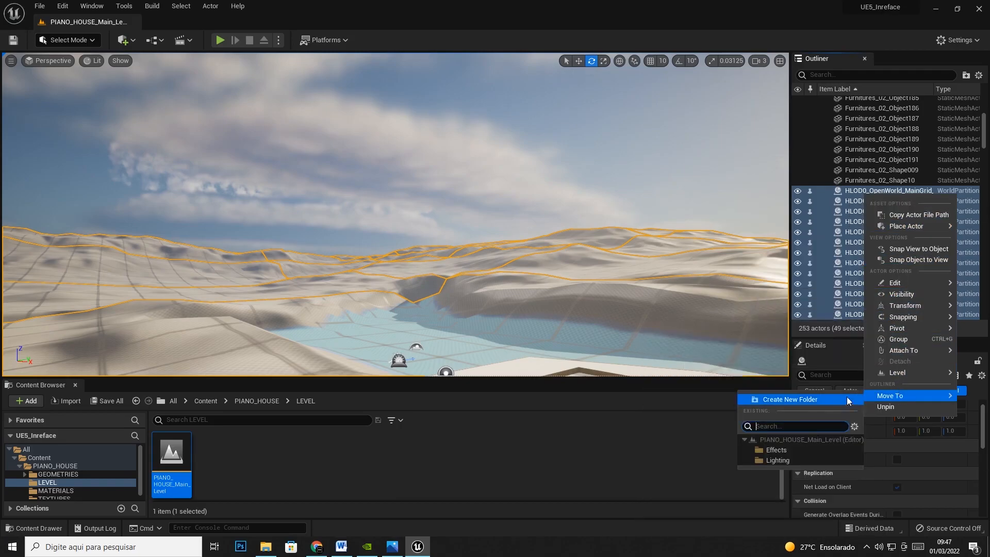
{"action": "left_click", "coordinate": [807, 399]}
{"action": "type", "text": "Open"}
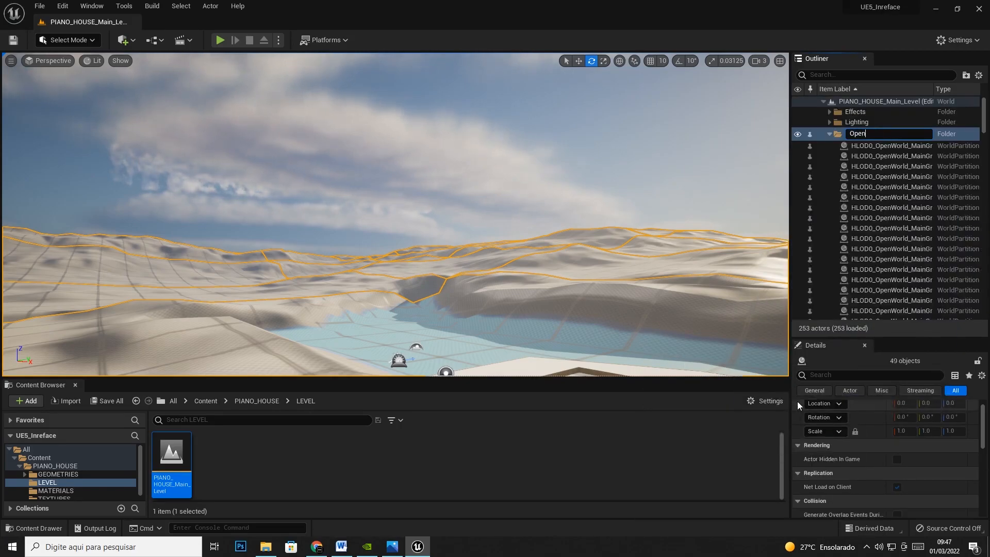
{"action": "key", "text": "BackSpace"}
{"action": "key", "text": "BackSpace"}
{"action": "key", "text": "BackSpace"}
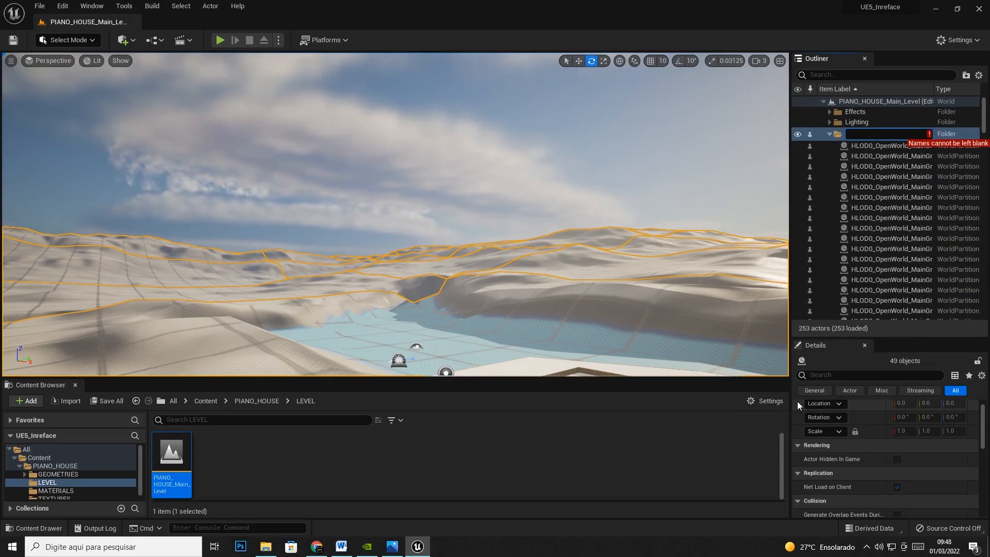
{"action": "type", "text": "L"}
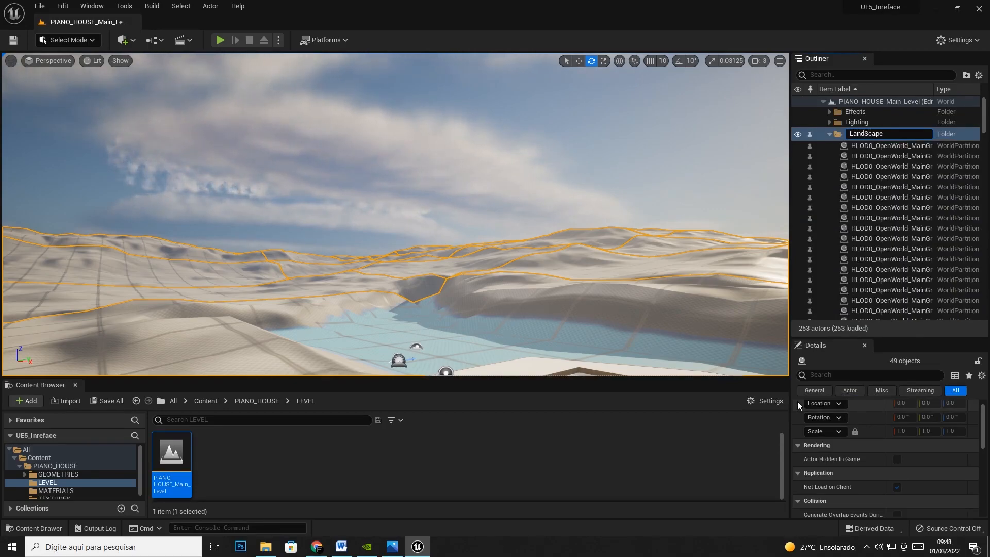
{"action": "type", "text": "andScape"}
{"action": "key", "text": "Return"}
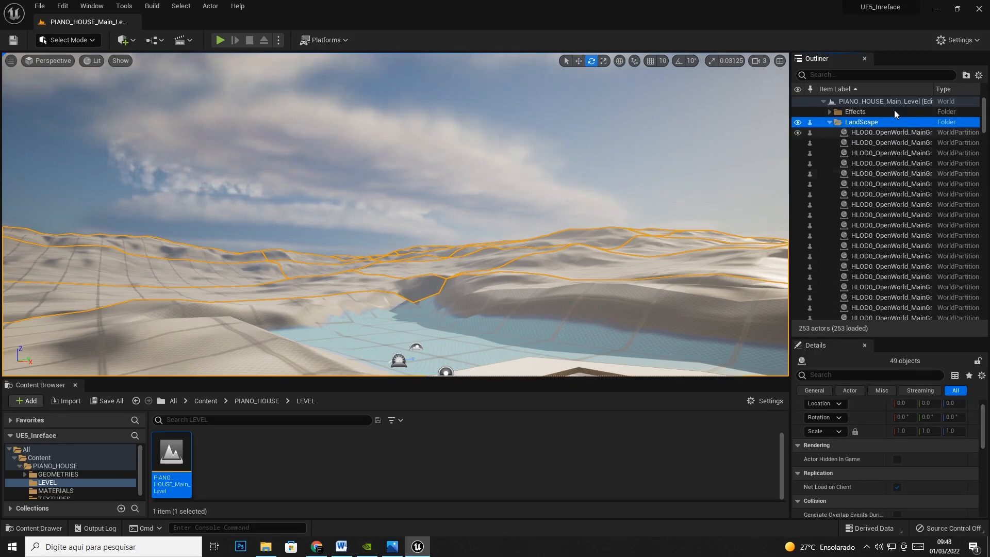
Collapse and unpin the LandScape folder to unload its terrain, and bring the house into view.
{"action": "left_click", "coordinate": [829, 122]}
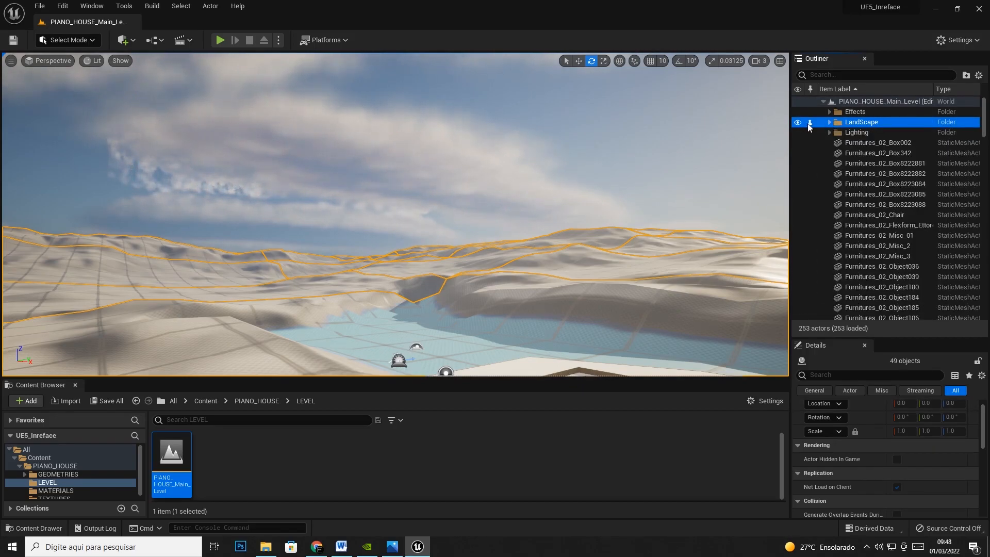
{"action": "left_click", "coordinate": [808, 123]}
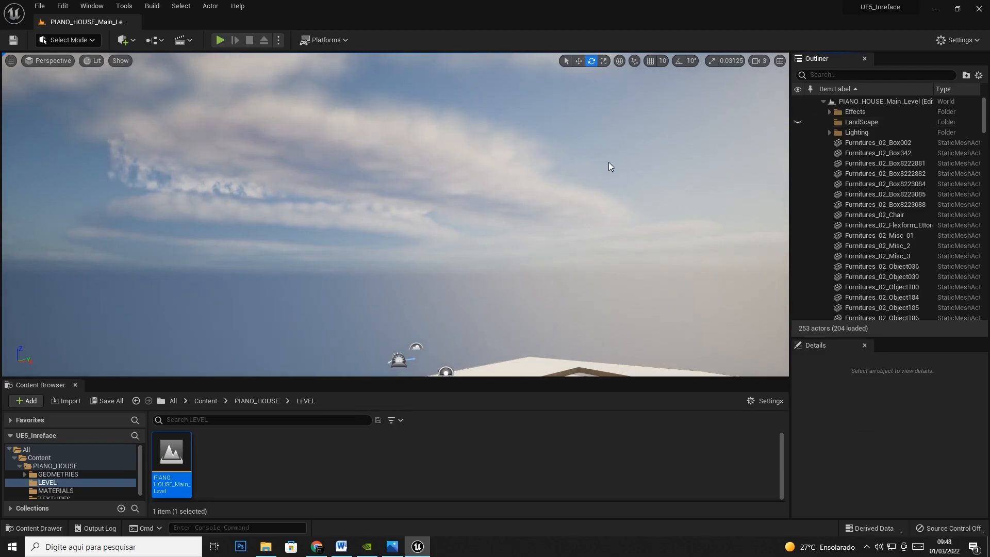
{"action": "right_click_drag", "start_coordinate": [589, 243], "coordinate": [589, 289]}
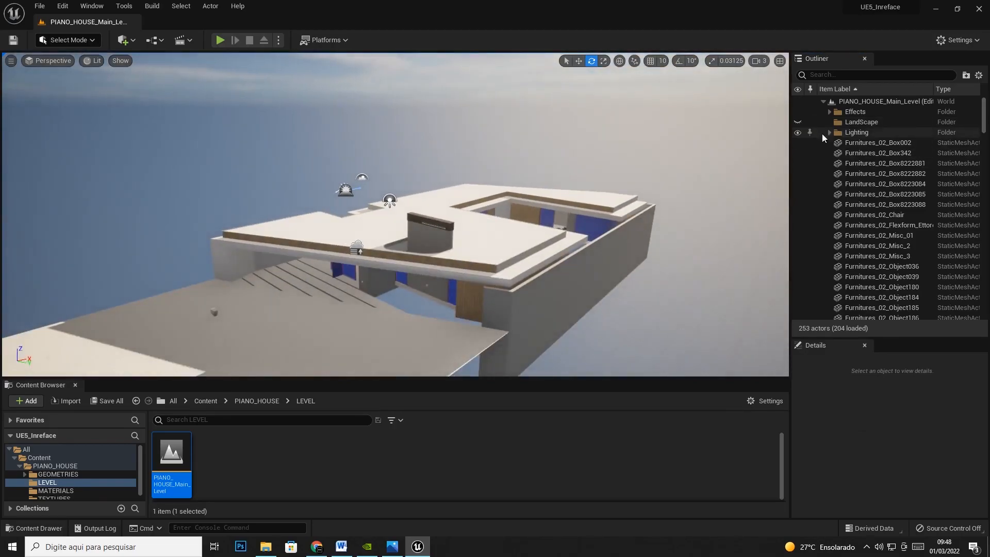
Select all static mesh actors from Furnitures_02_Box002 through SM_Wall__PAREDE01 and move them into a new folder named Static Mesh.
{"action": "left_click", "coordinate": [862, 143]}
{"action": "scroll", "coordinate": [866, 194], "scroll_direction": "down", "scroll_amount": 3}
{"action": "left_click_drag", "start_coordinate": [984, 124], "coordinate": [984, 268]}
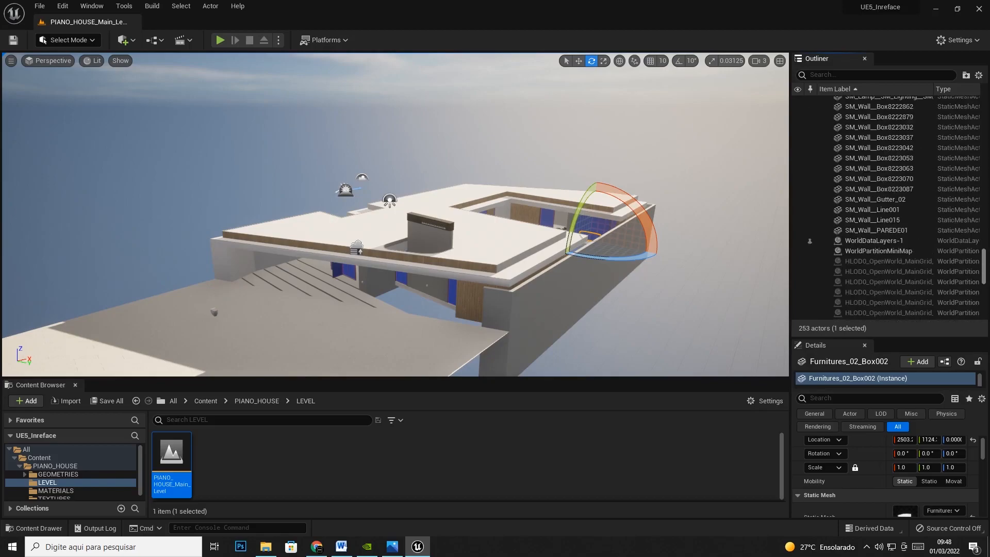
{"action": "left_click", "coordinate": [864, 230], "text": "shift"}
{"action": "right_click", "coordinate": [863, 230]}
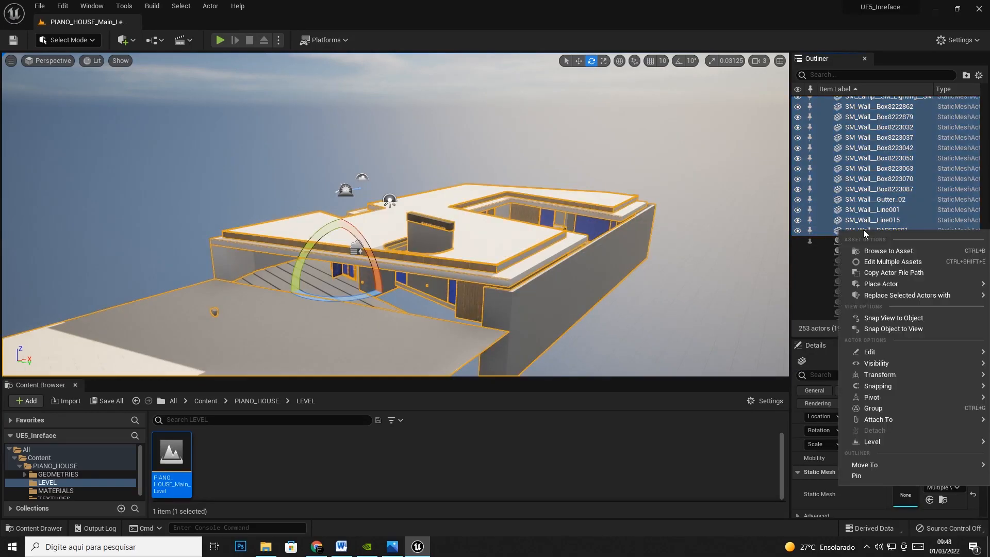
{"action": "mouse_move", "coordinate": [873, 465]}
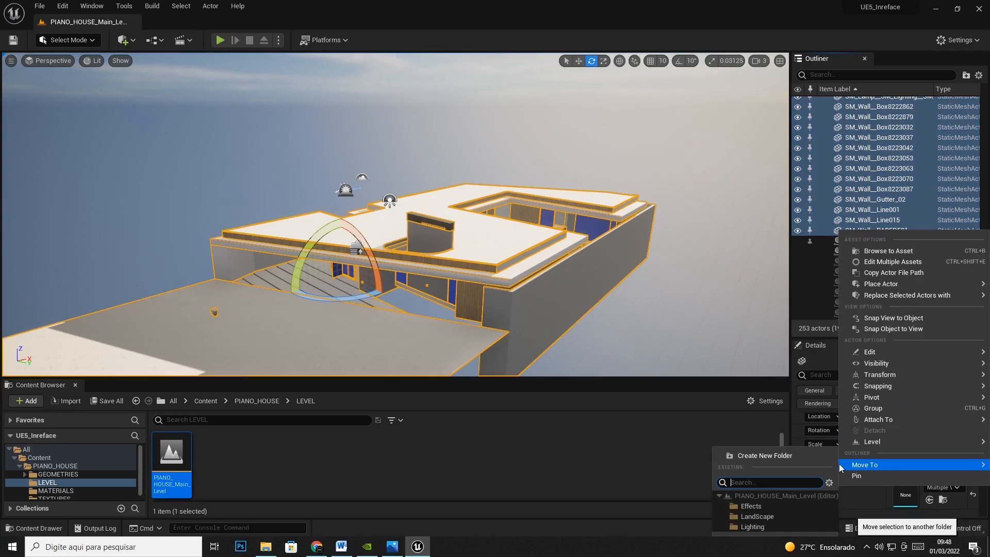
{"action": "left_click", "coordinate": [763, 456]}
{"action": "type", "text": "Static Mesh"}
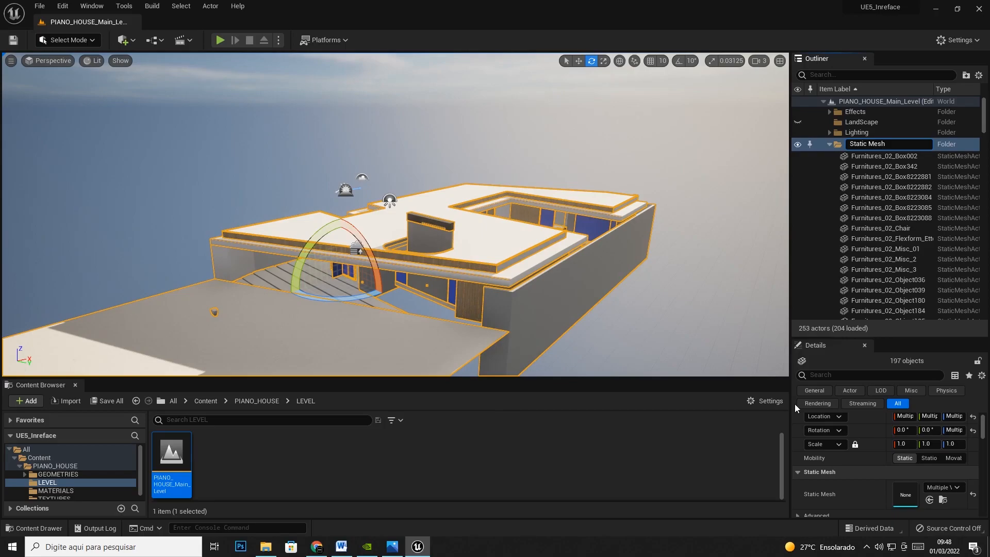
{"action": "key", "text": "Return"}
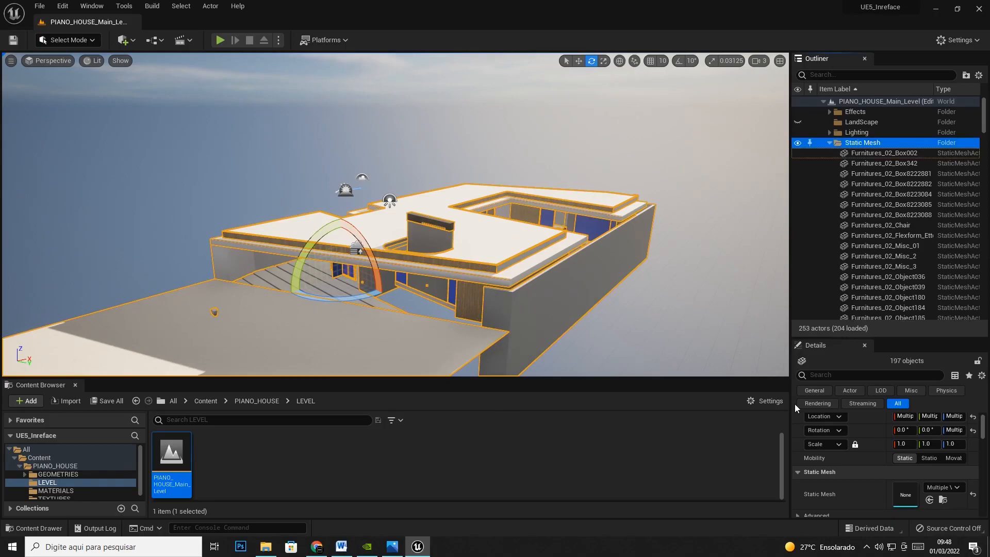
Collapse the Static Mesh folder and save all unsaved levels and assets in the project.
{"action": "left_click", "coordinate": [829, 143]}
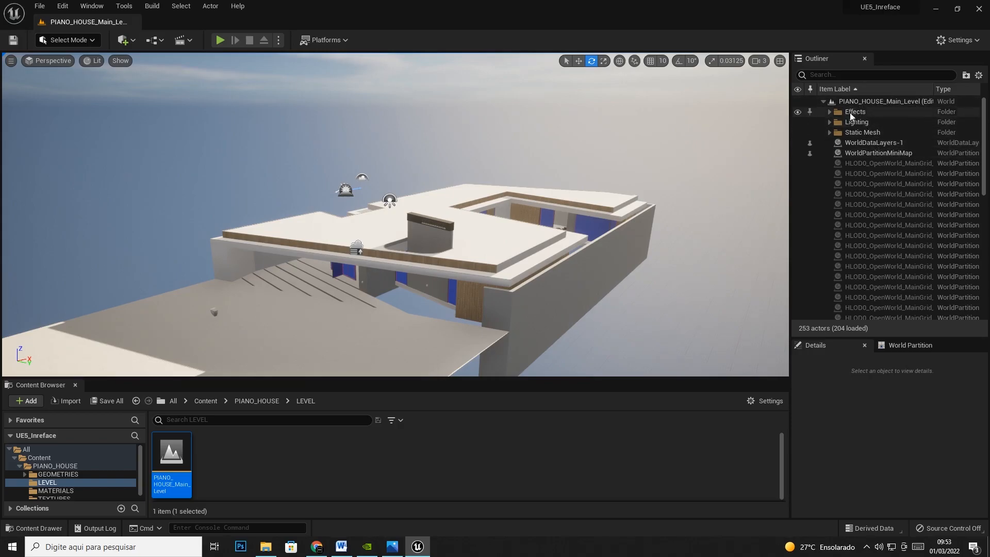
{"action": "left_click", "coordinate": [39, 6]}
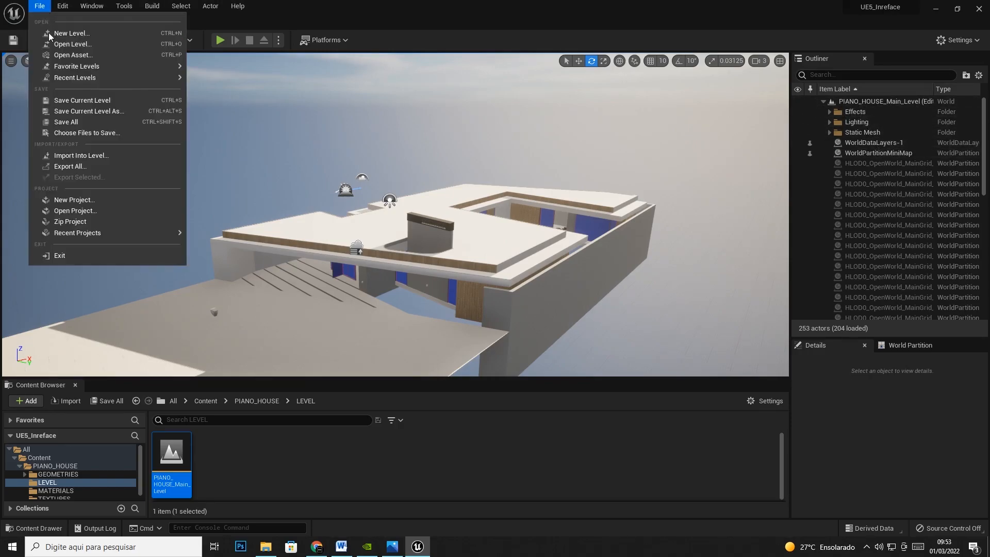
{"action": "left_click", "coordinate": [67, 121]}
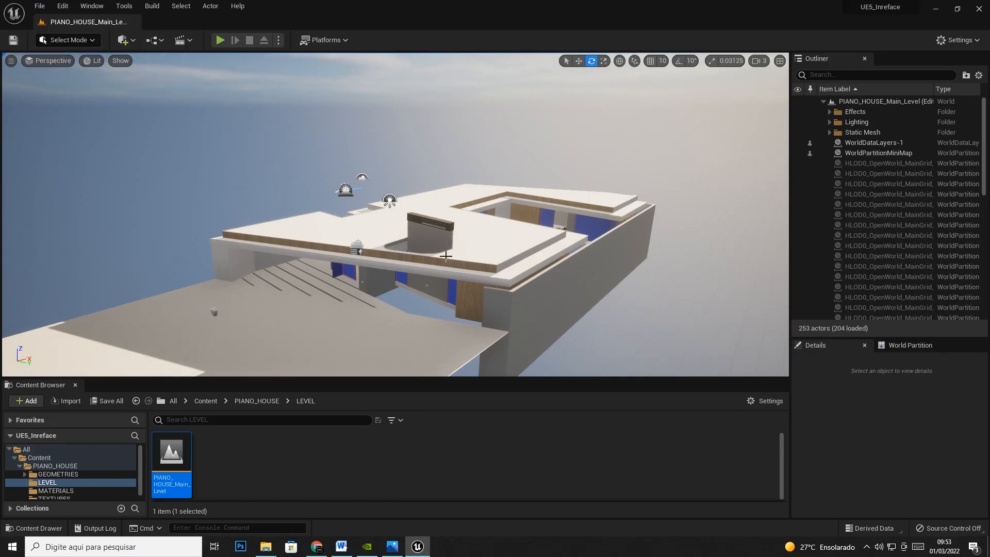